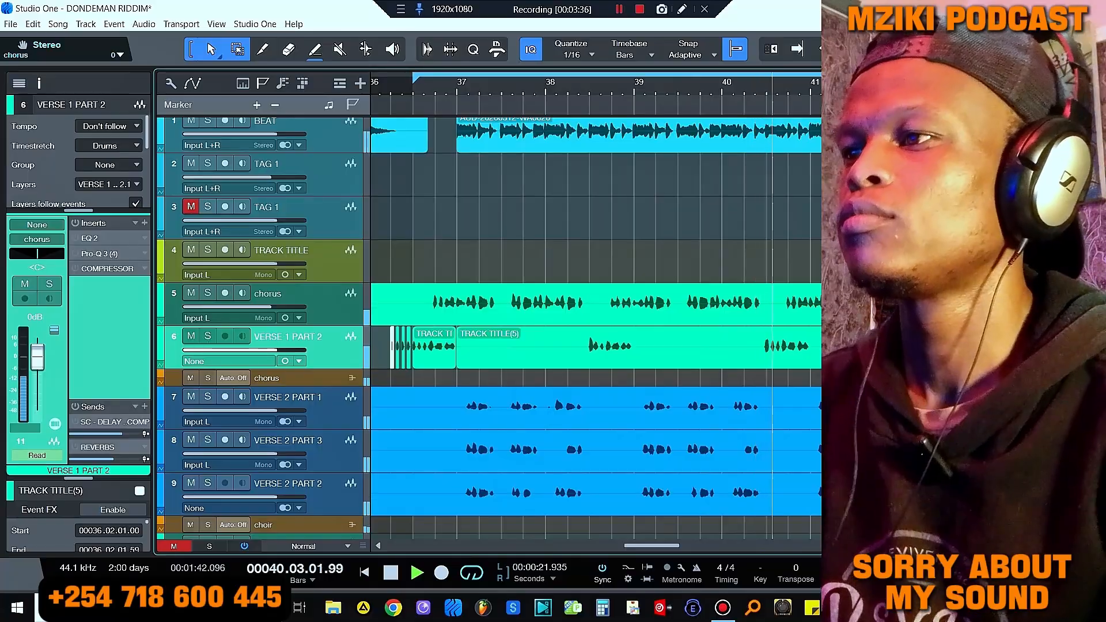
Step: Mute the BEAT track and place the playback position just after bar 36.3
key("w")
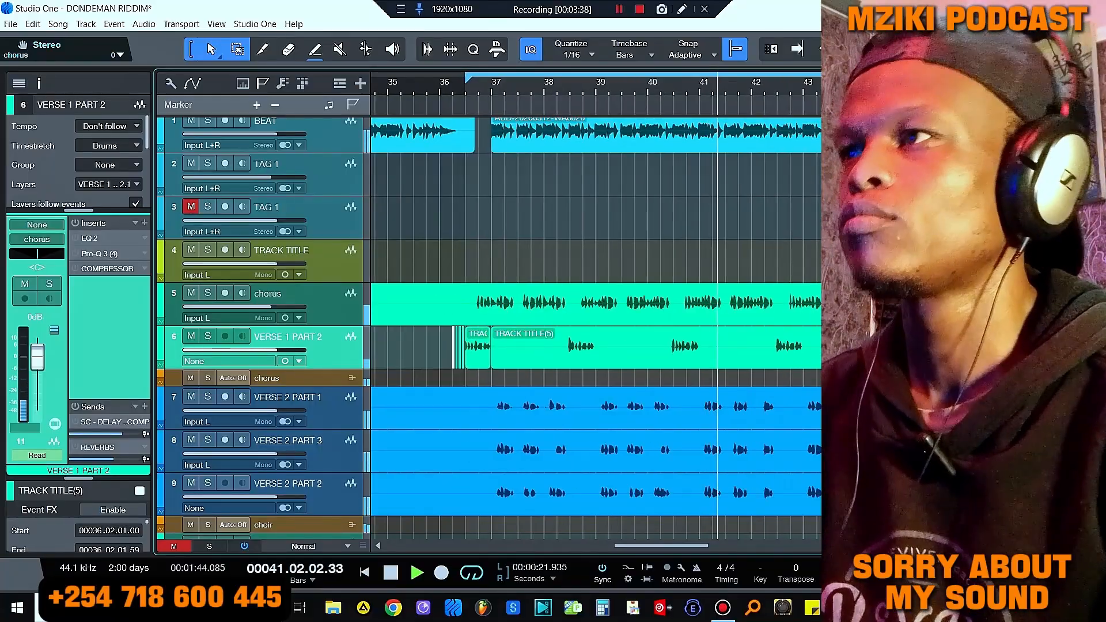
left_click(191, 121)
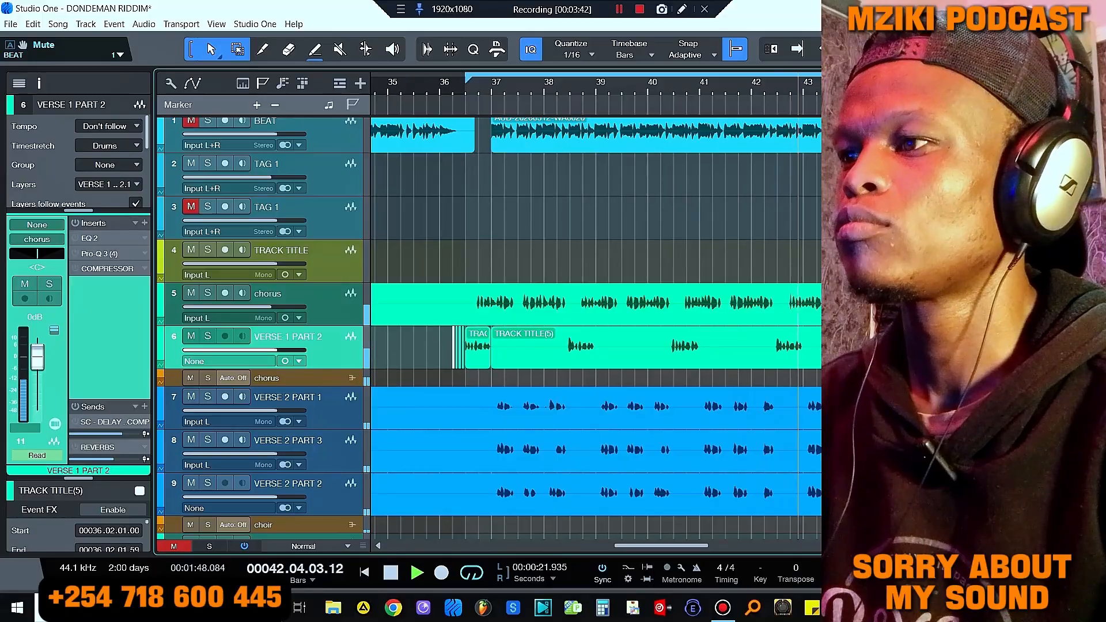
left_click(599, 349)
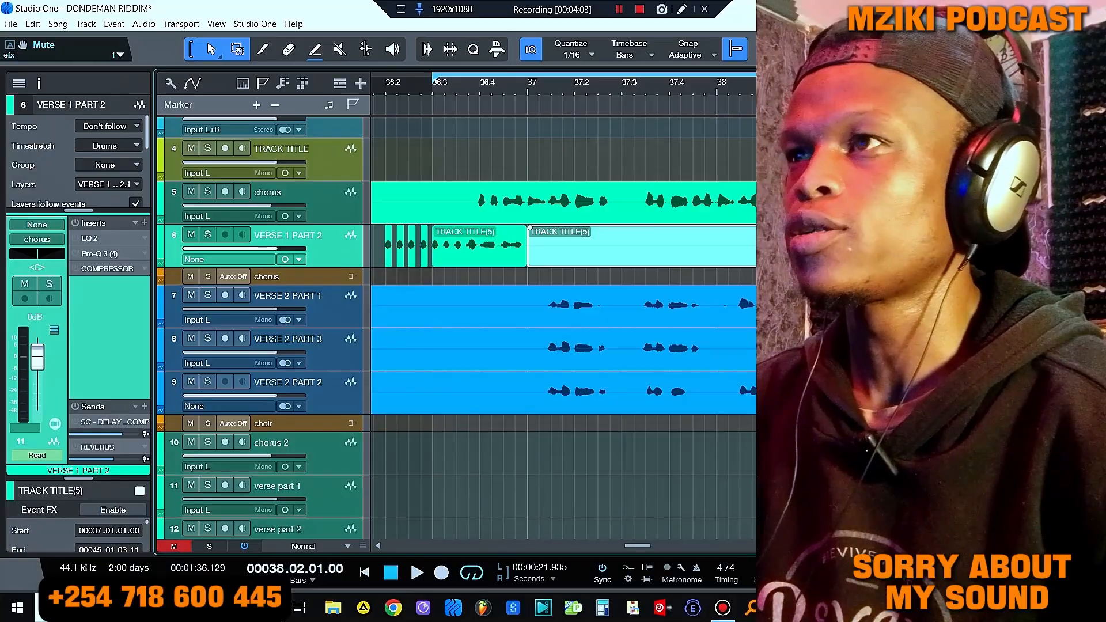
left_click(456, 86)
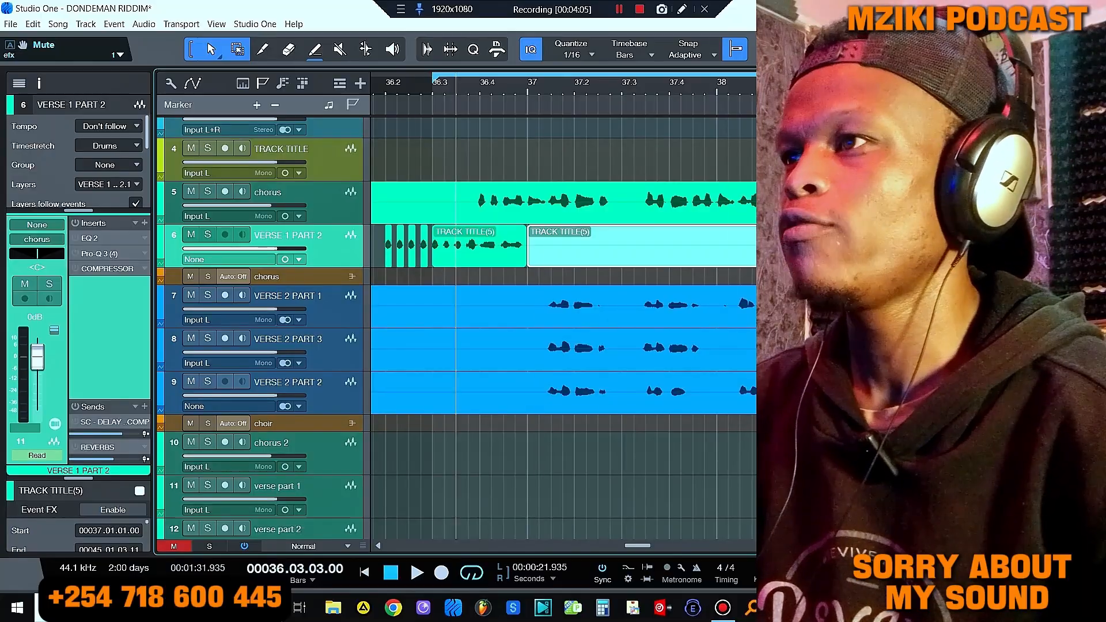
Step: Activate the pitch correction insert on the chorus track and open its Auto-Tune Pro settings
left_click(455, 202)
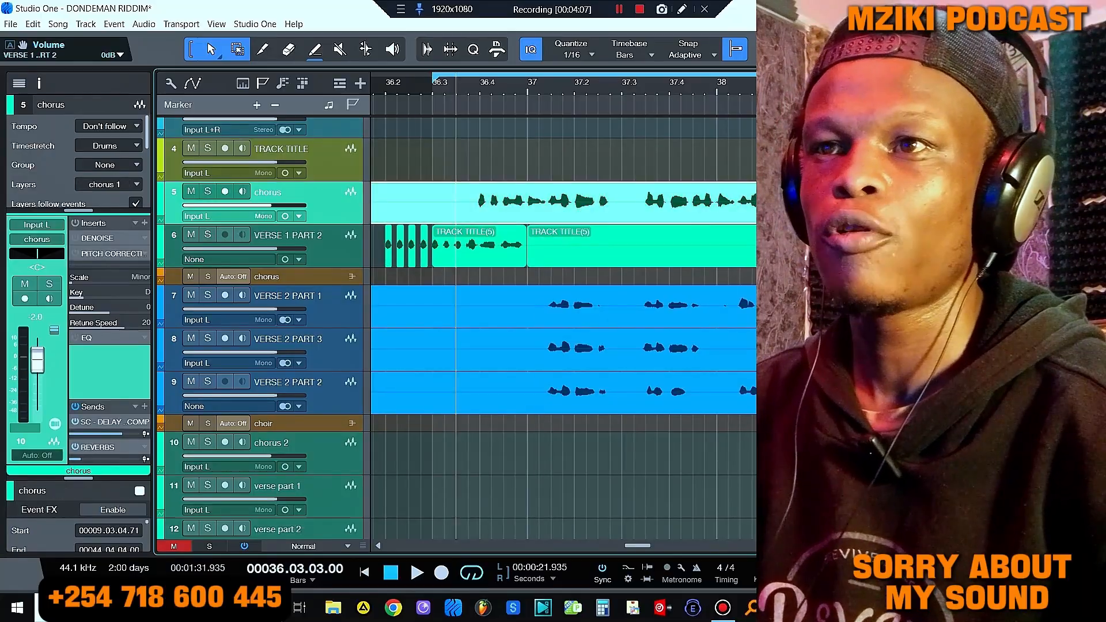
left_click(75, 254)
double_click(110, 254)
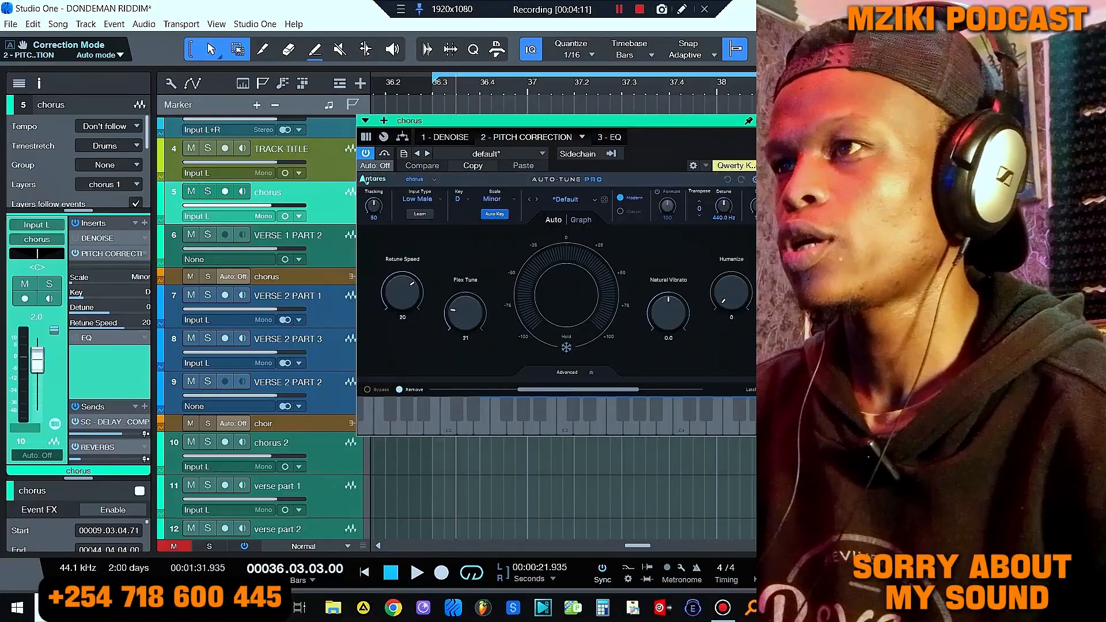
left_click_drag(366, 180, 350, 305)
Step: Play the chorus passage with pitch correction on and look at the Retune Speed setting
key("space")
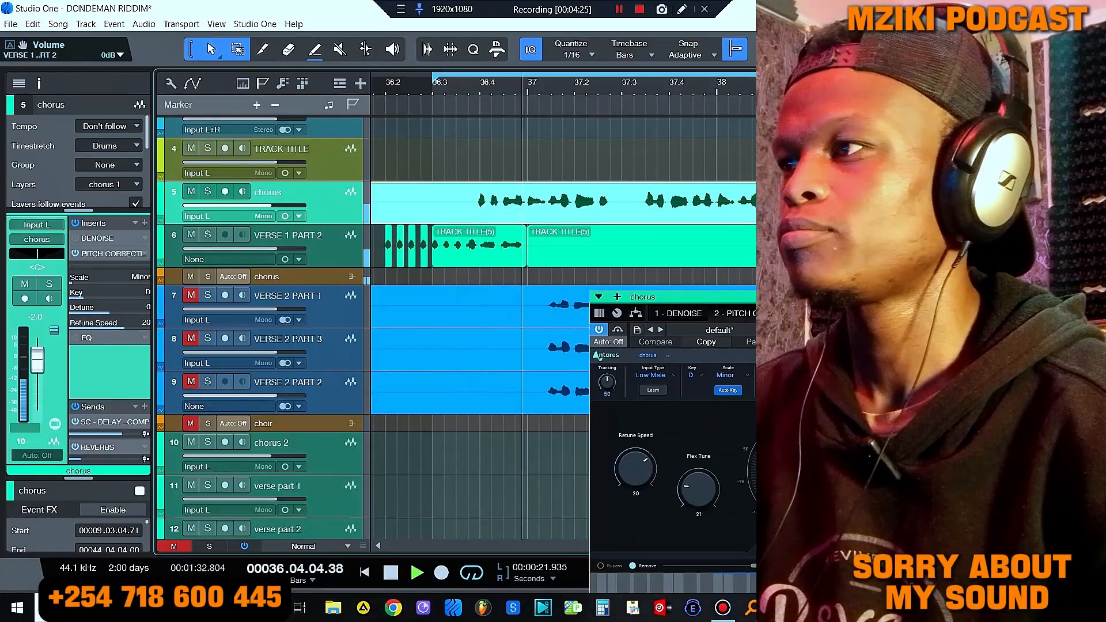
left_click_drag(752, 297, 464, 252)
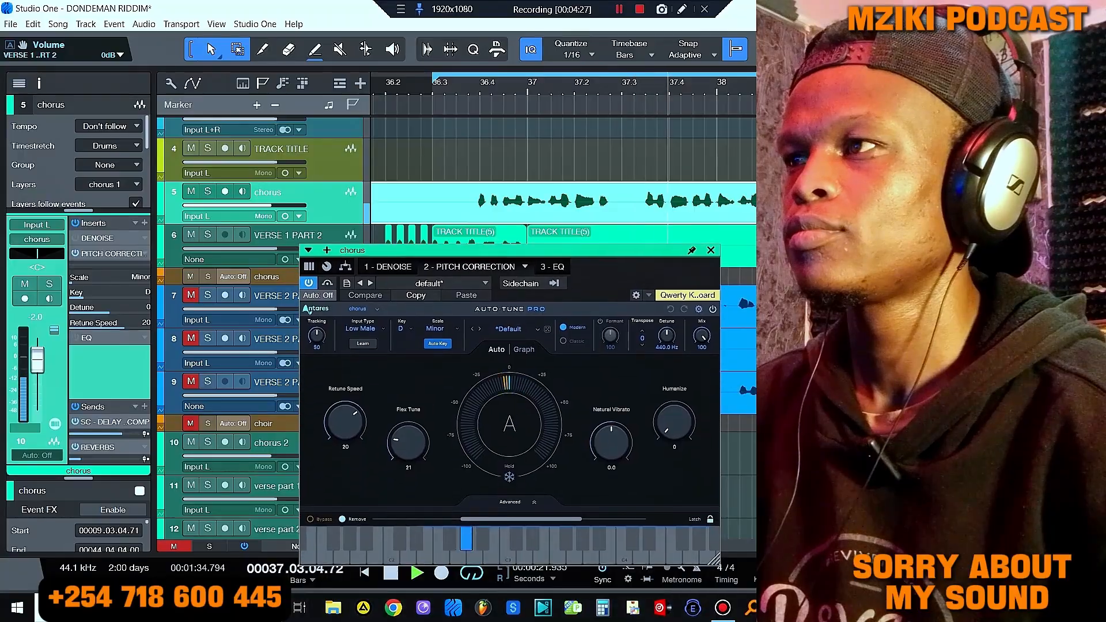
key("space")
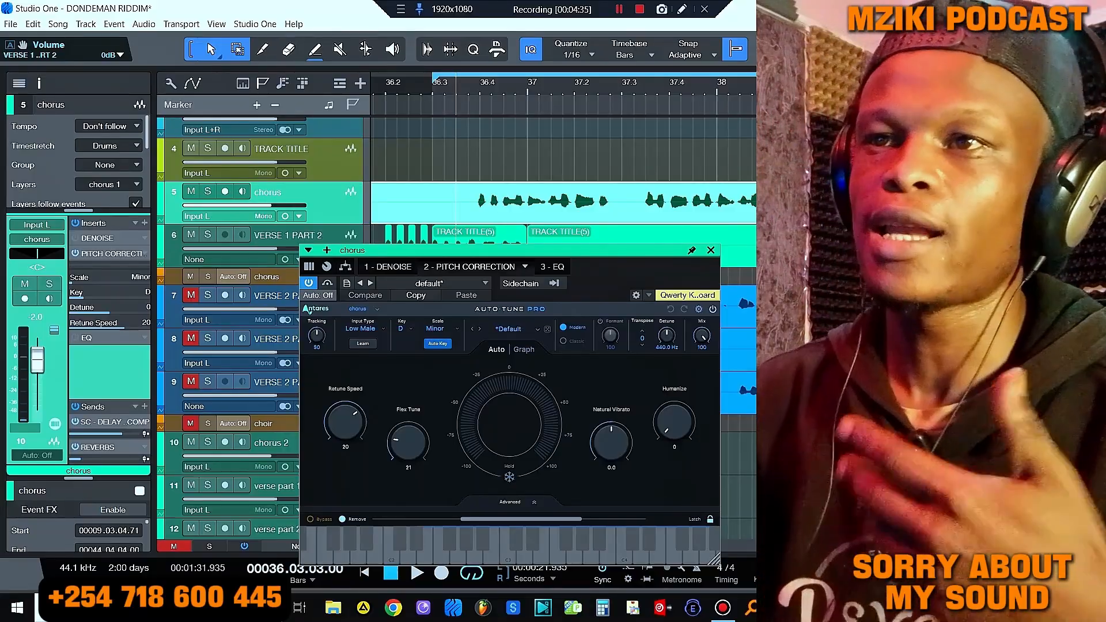
mouse_move(465, 254)
left_mouse_down()
mouse_move(465, 277)
mouse_move(463, 257)
left_mouse_up()
left_click(343, 422)
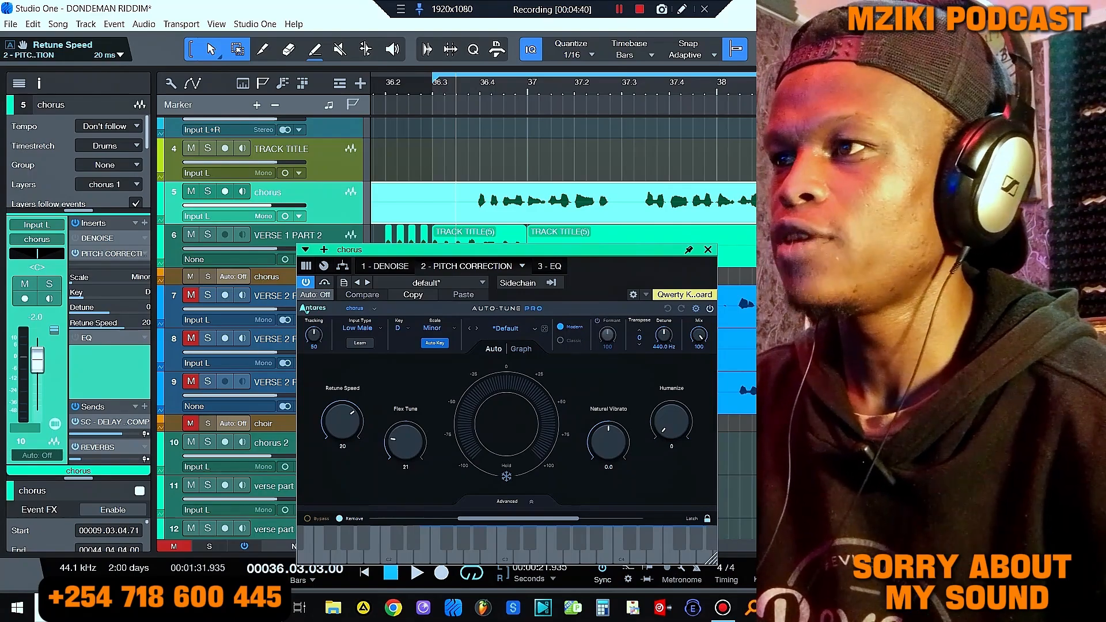
Step: Open the chorus track's Pro-Q 3 EQ and play the passage with the EQ still bypassed
left_click(549, 266)
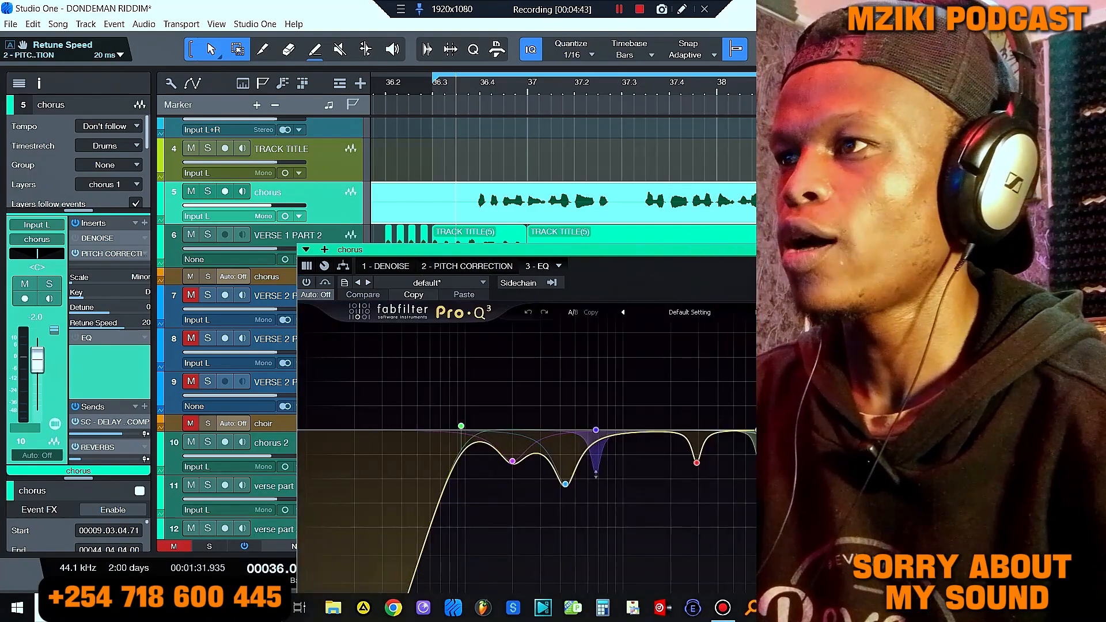
left_click_drag(550, 250, 344, 73)
mouse_move(306, 284)
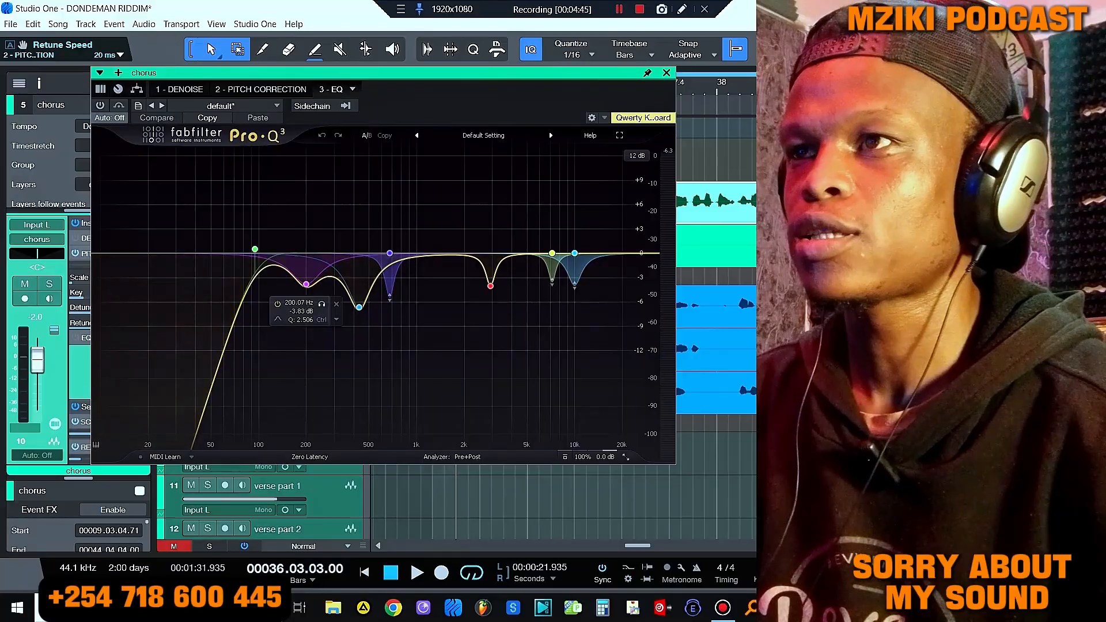
key("space")
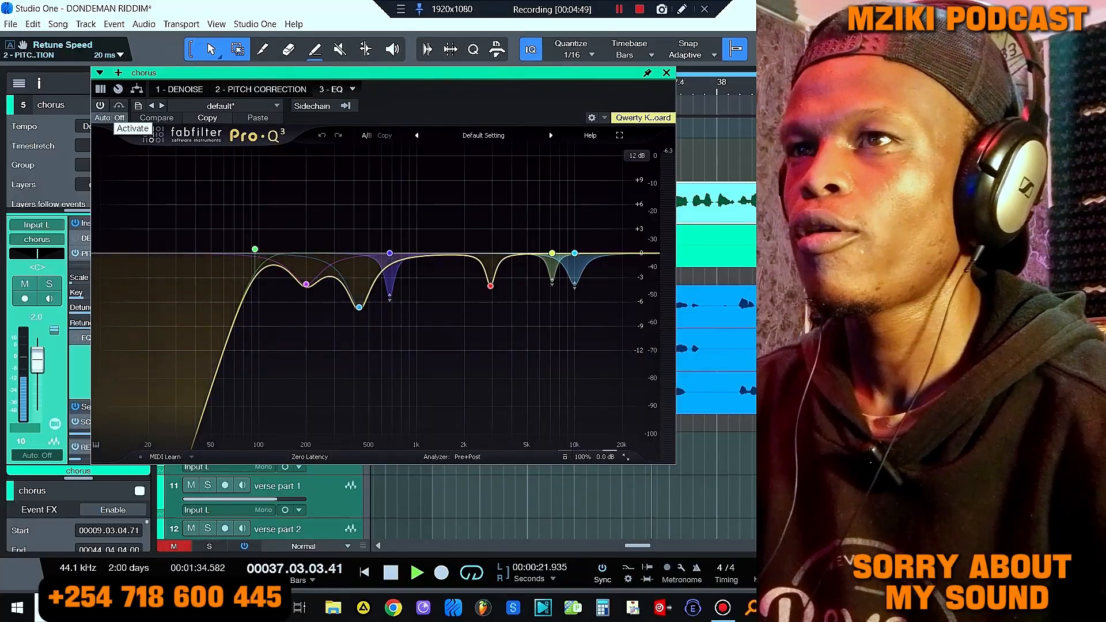
key("space")
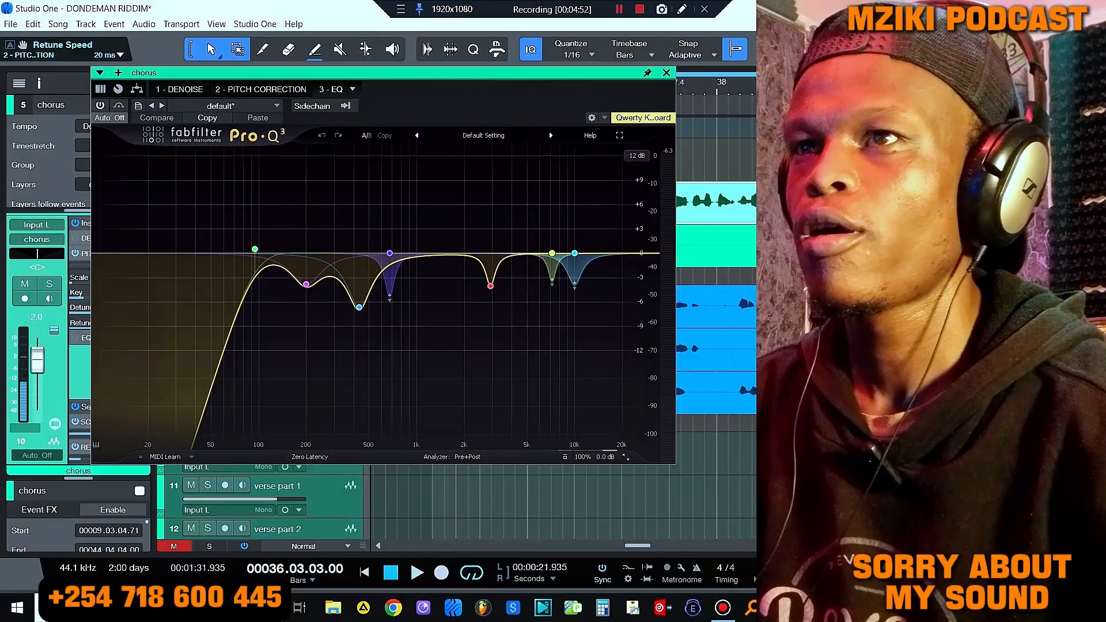
Step: Activate the EQ insert on the chorus track and play the passage through it
left_click(101, 105)
key("space")
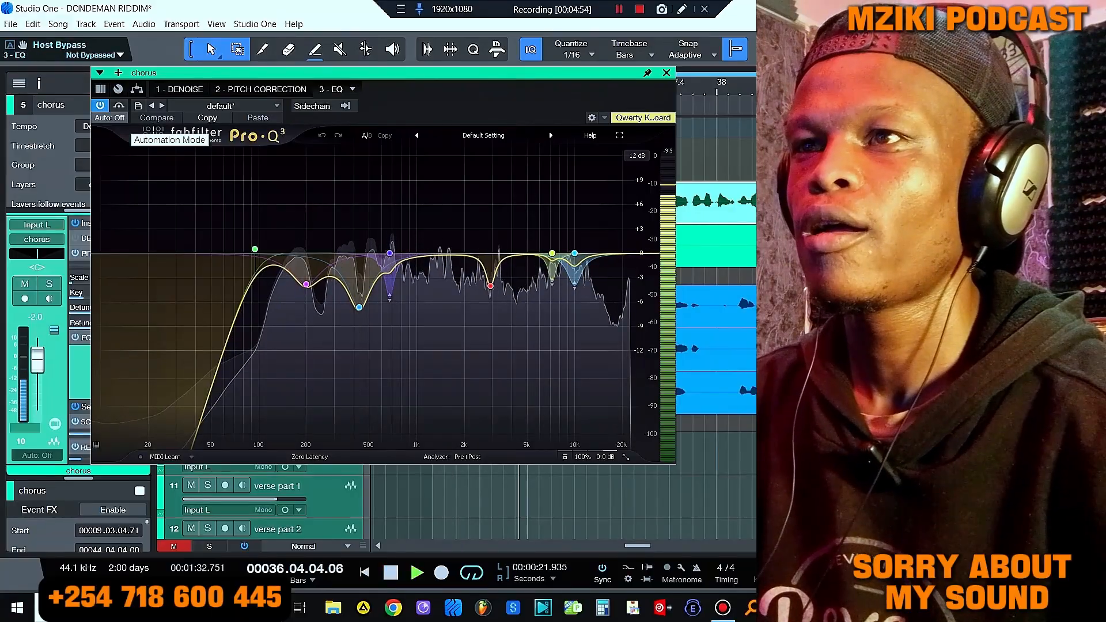
left_click_drag(351, 75, 370, 364)
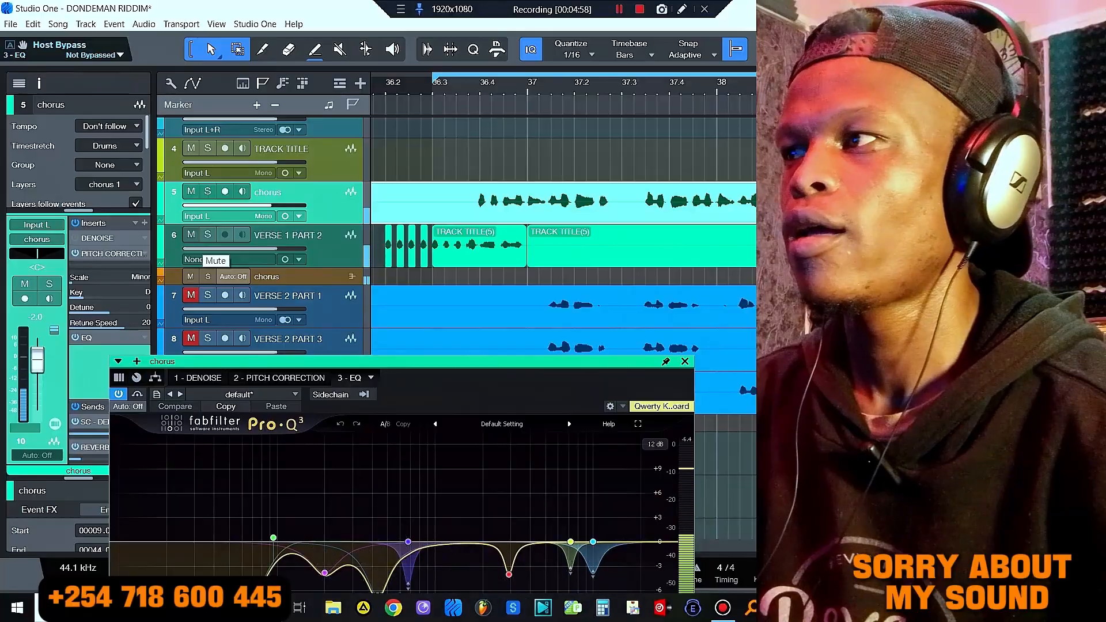
key("space")
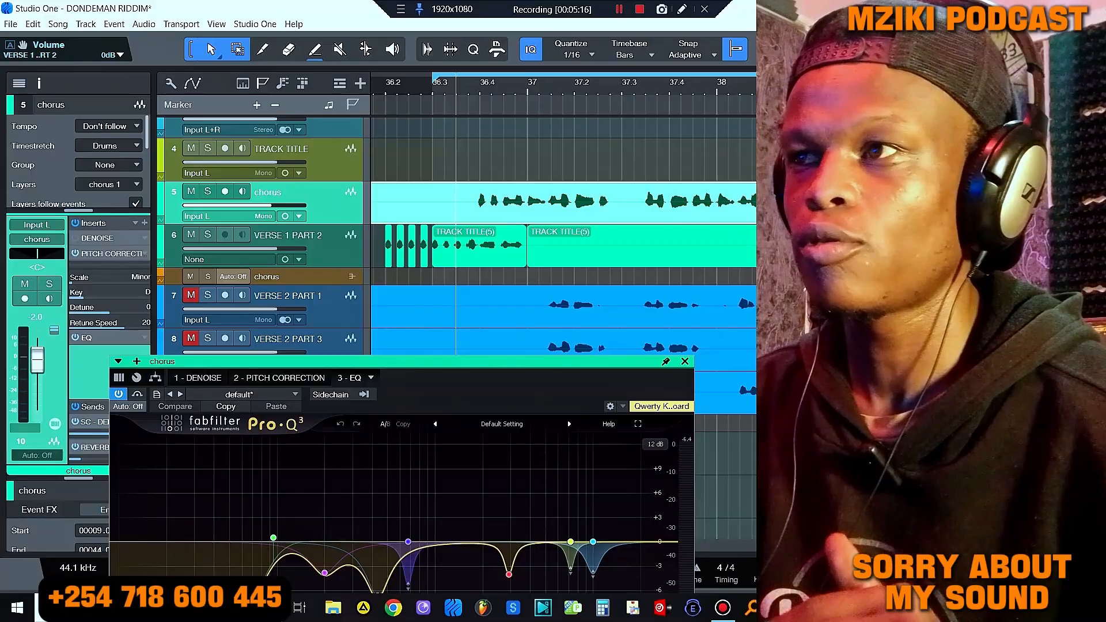
Step: Mute the chorus track and play the passage to hear VERSE 1 PART 2 by itself
left_click(192, 192)
key("space")
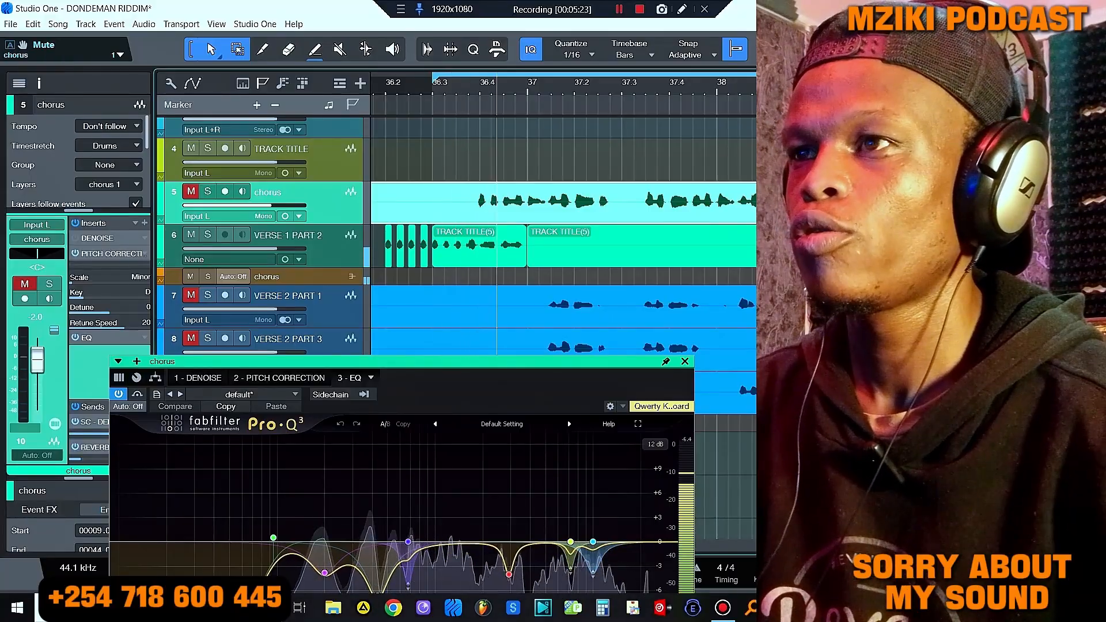
key("space")
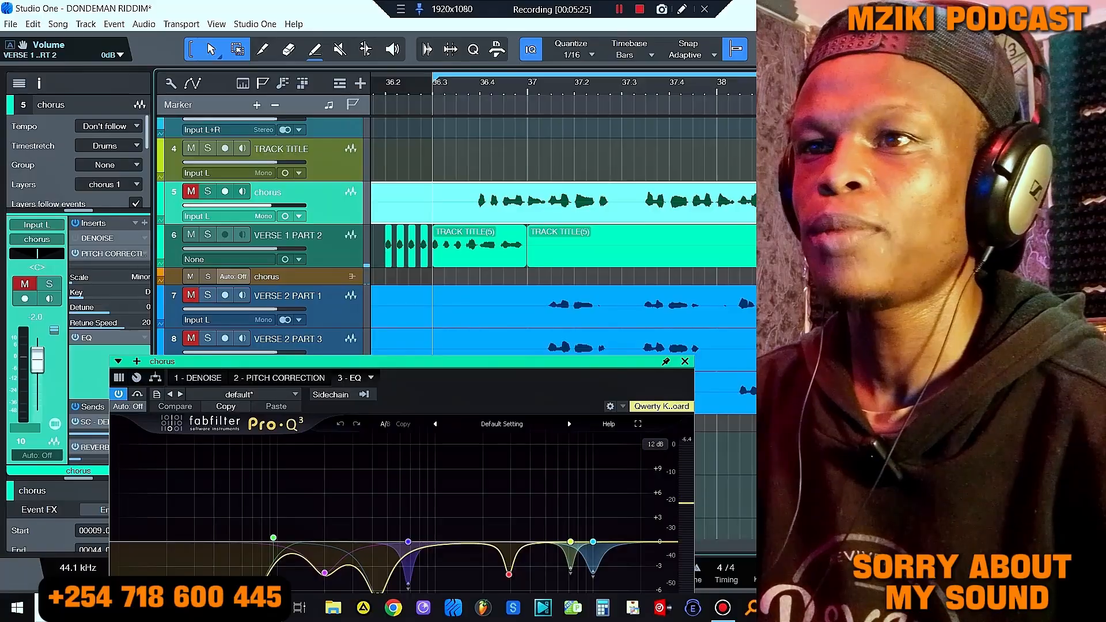
Step: Activate the Pro-Q 3 (4) insert on VERSE 1 PART 2 and check its single cut band with band solo
left_click(388, 246)
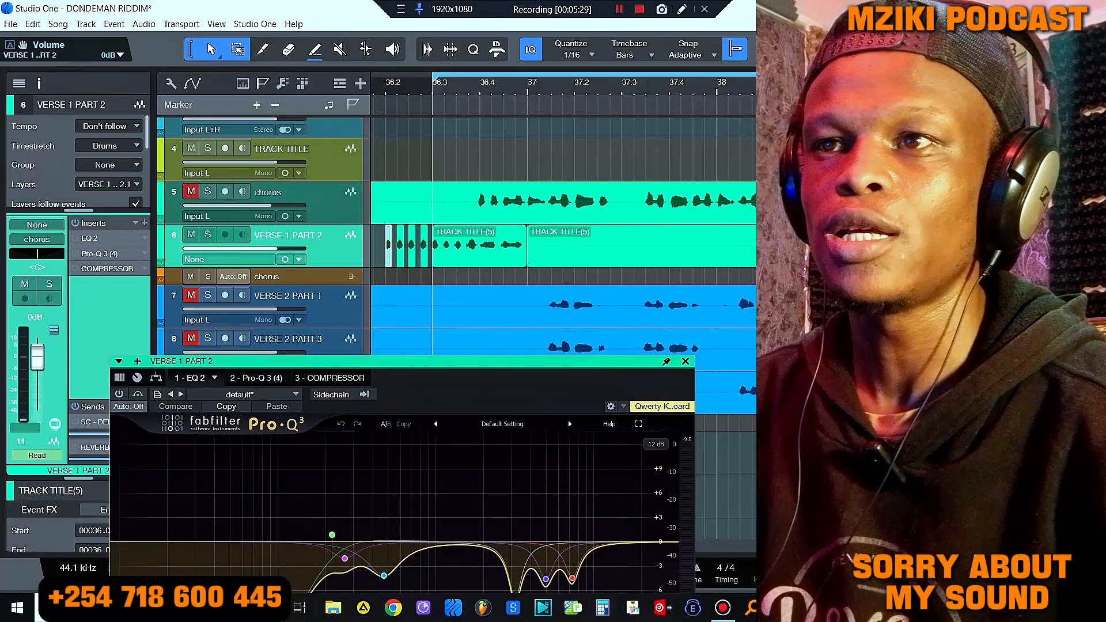
left_click(75, 253)
double_click(100, 253)
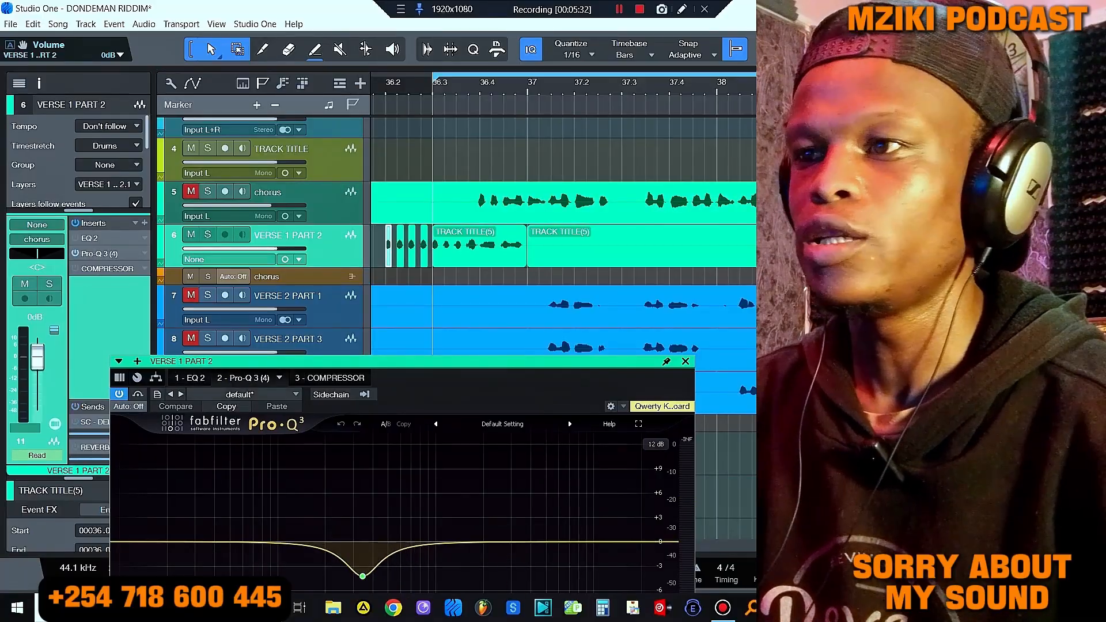
left_click_drag(403, 361, 439, 211)
mouse_move(397, 426)
left_click(413, 446)
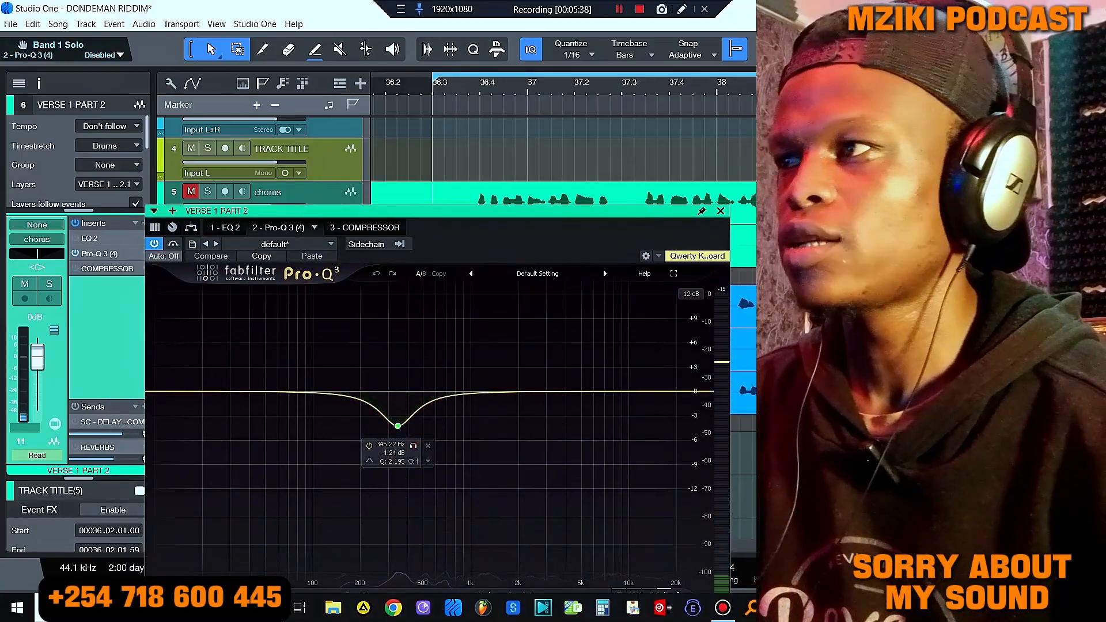
left_click(721, 211)
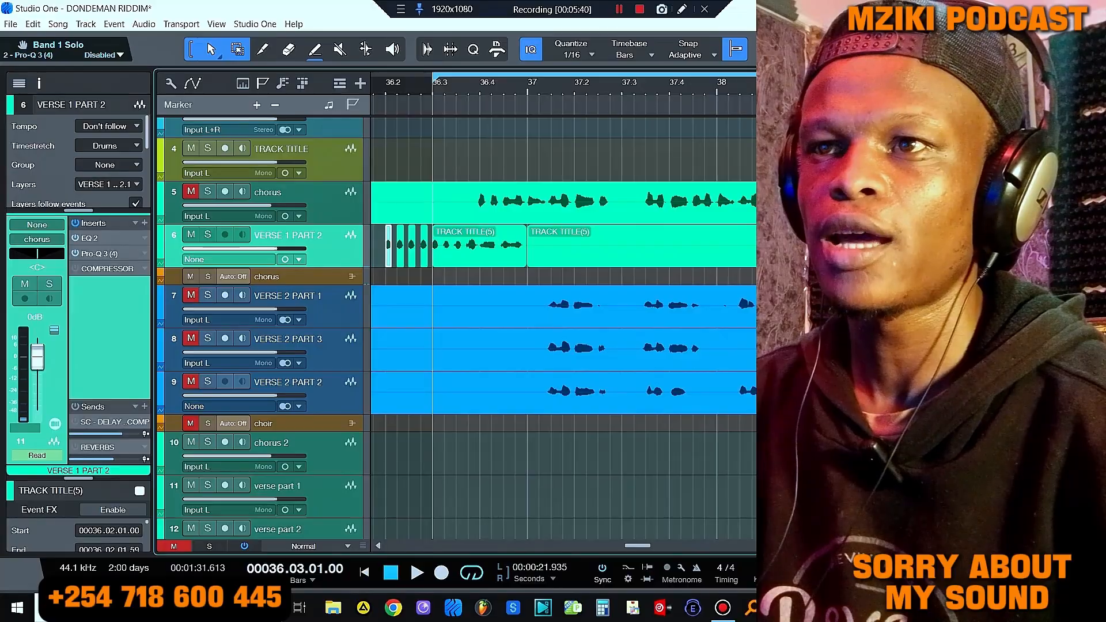
Step: Turn on and open the EQ 2 insert on VERSE 1 PART 2, and select its purple low-mid cut band
double_click(89, 238)
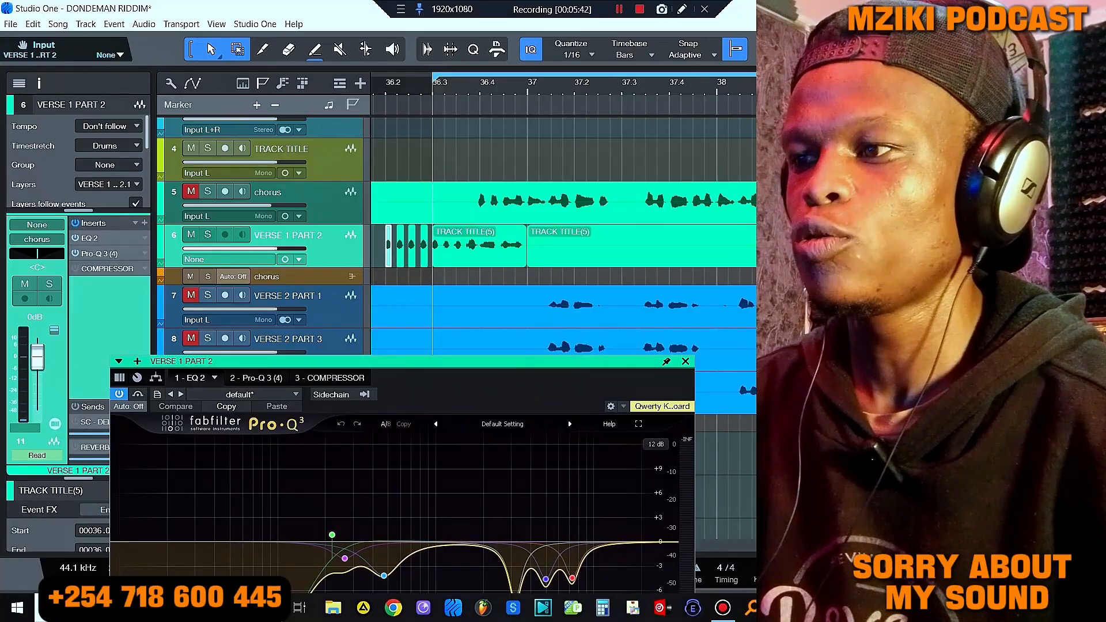
left_click_drag(415, 362, 759, 194)
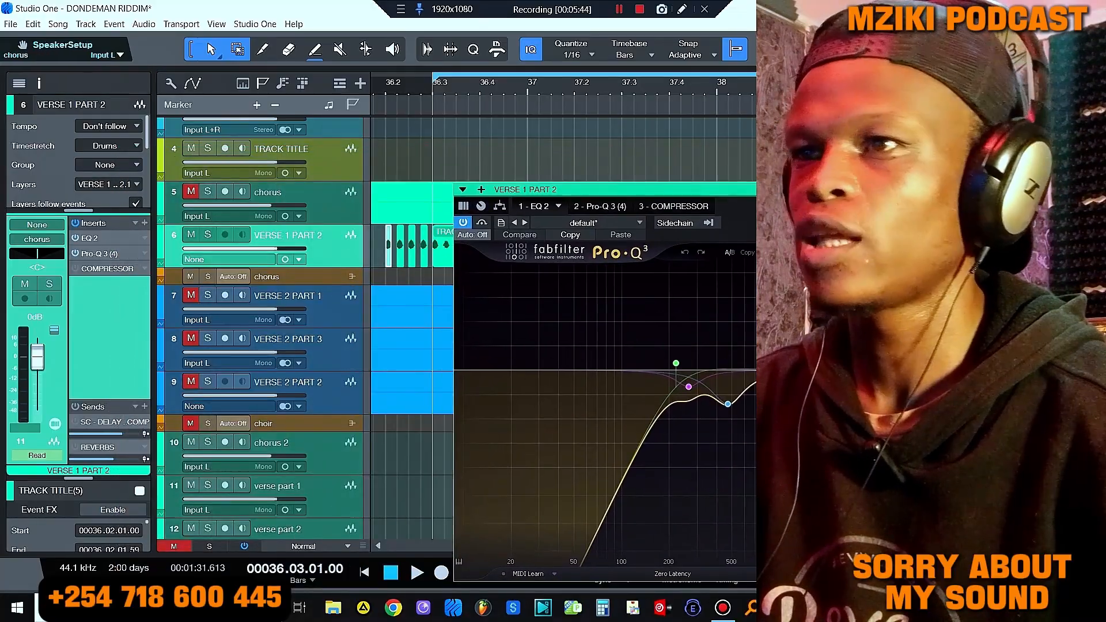
mouse_move(690, 388)
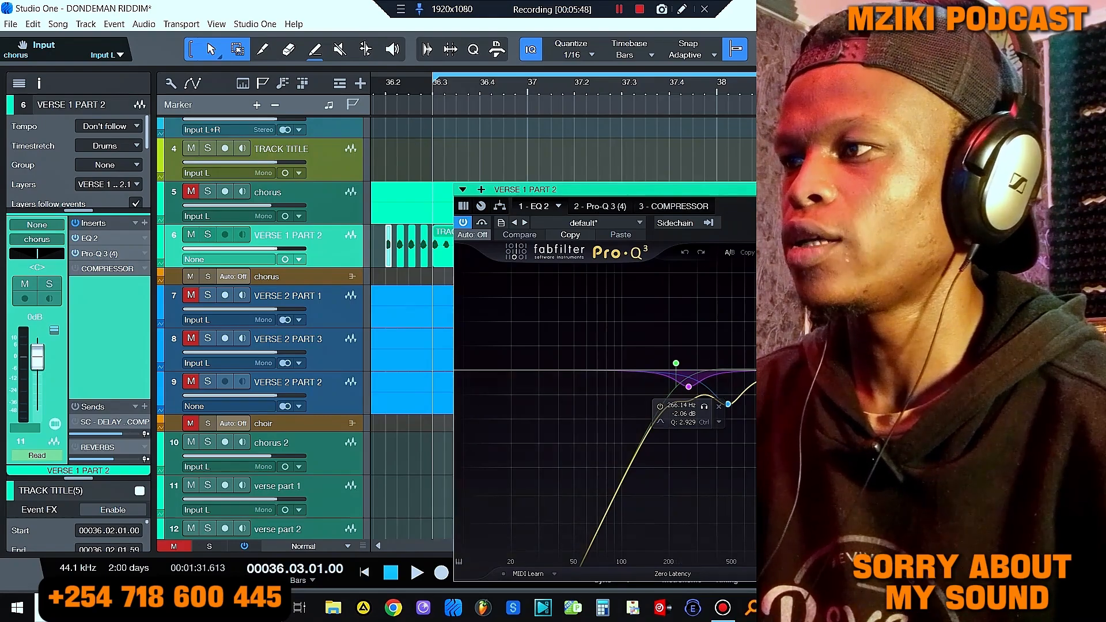
left_click(690, 386)
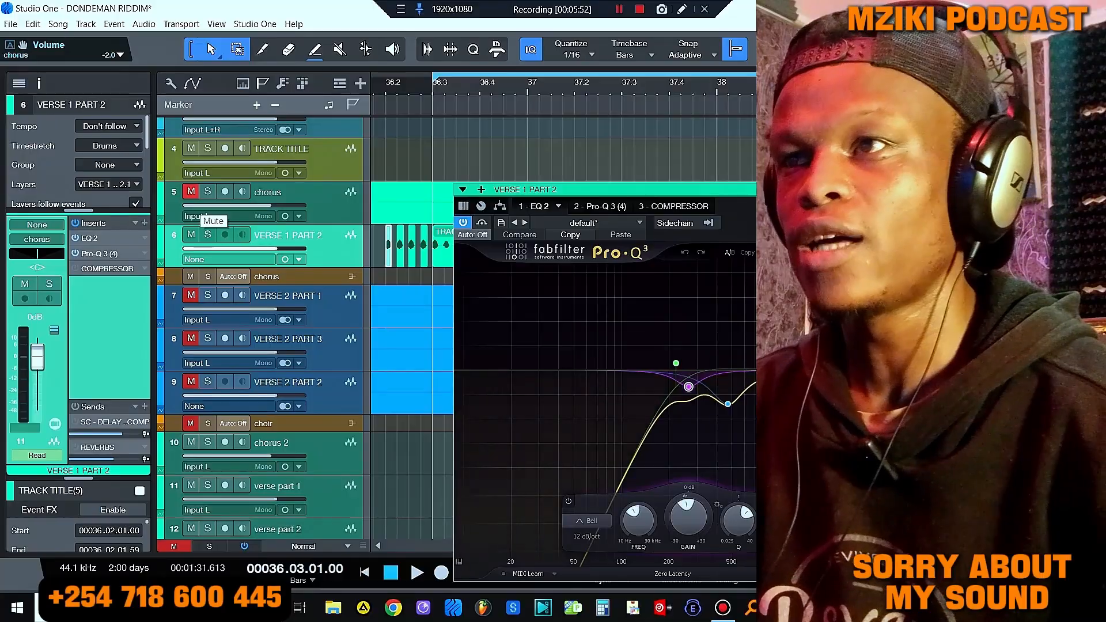
Step: Unmute the chorus track and play it together with VERSE 1 PART 2
left_click(190, 192)
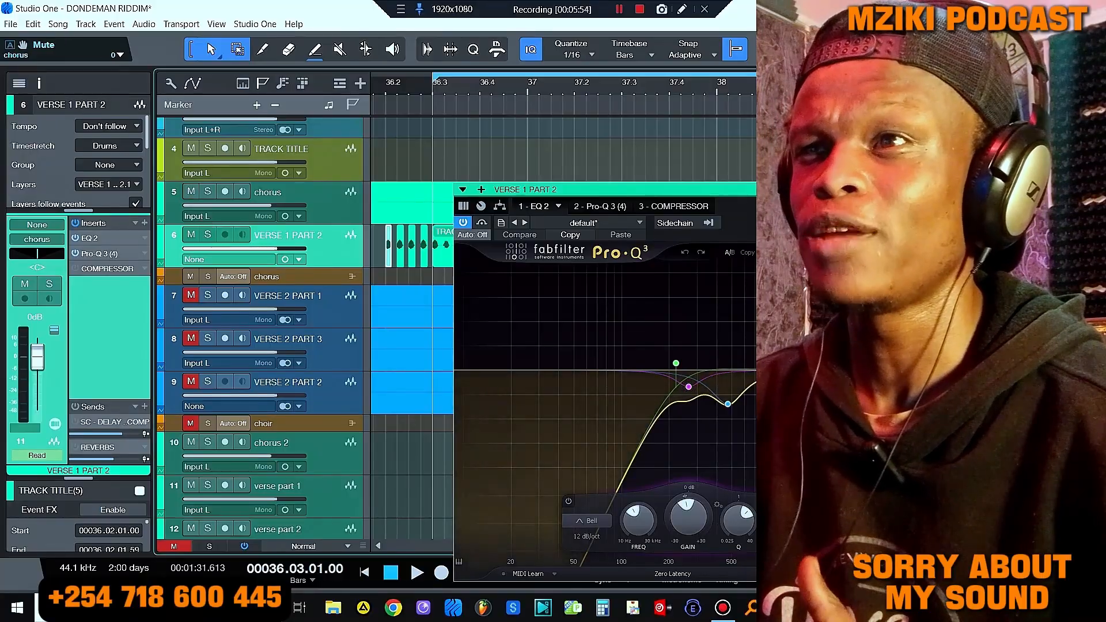
key("space")
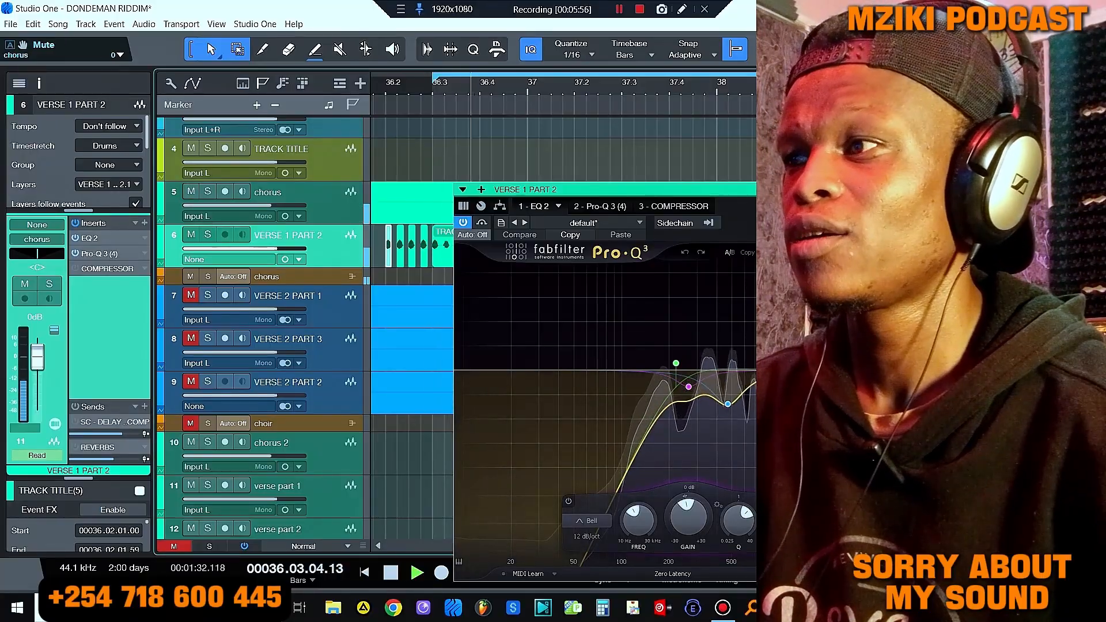
key("space")
Step: Compare playback of the vocals with EQ 2 on VERSE 1 PART 2 bypassed and switched back on
left_click(463, 222)
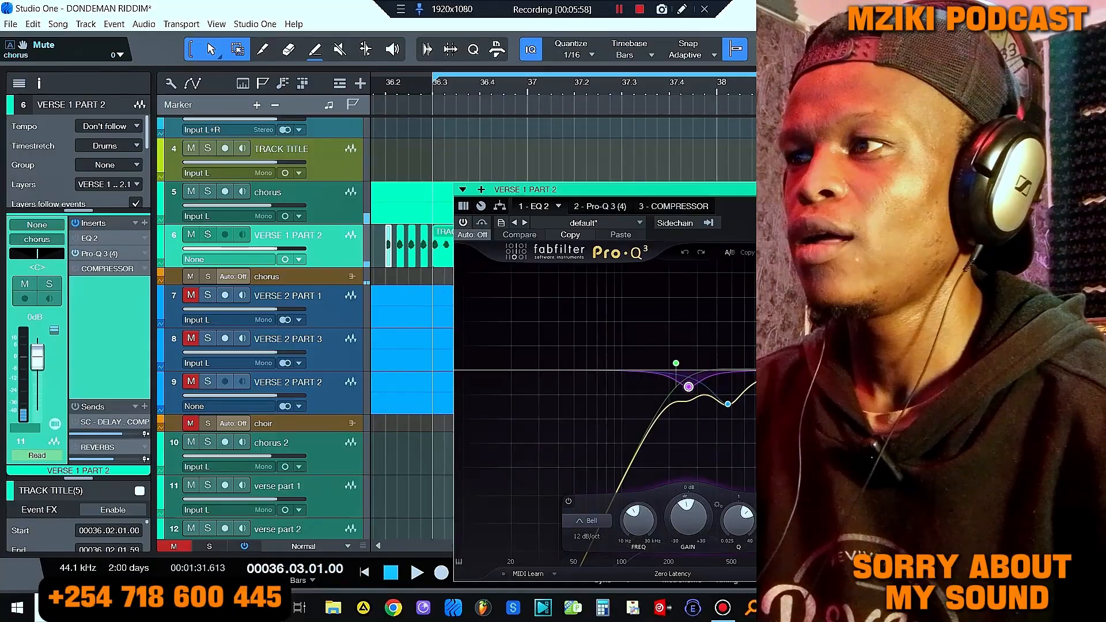
key("space")
key("space")
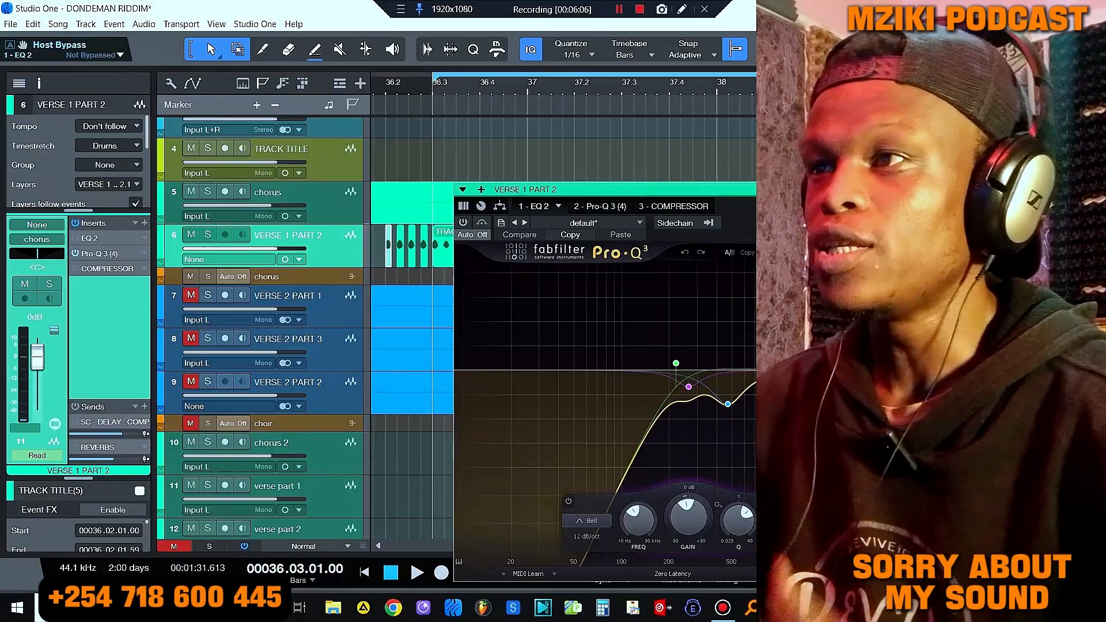
mouse_move(688, 387)
mouse_move(676, 364)
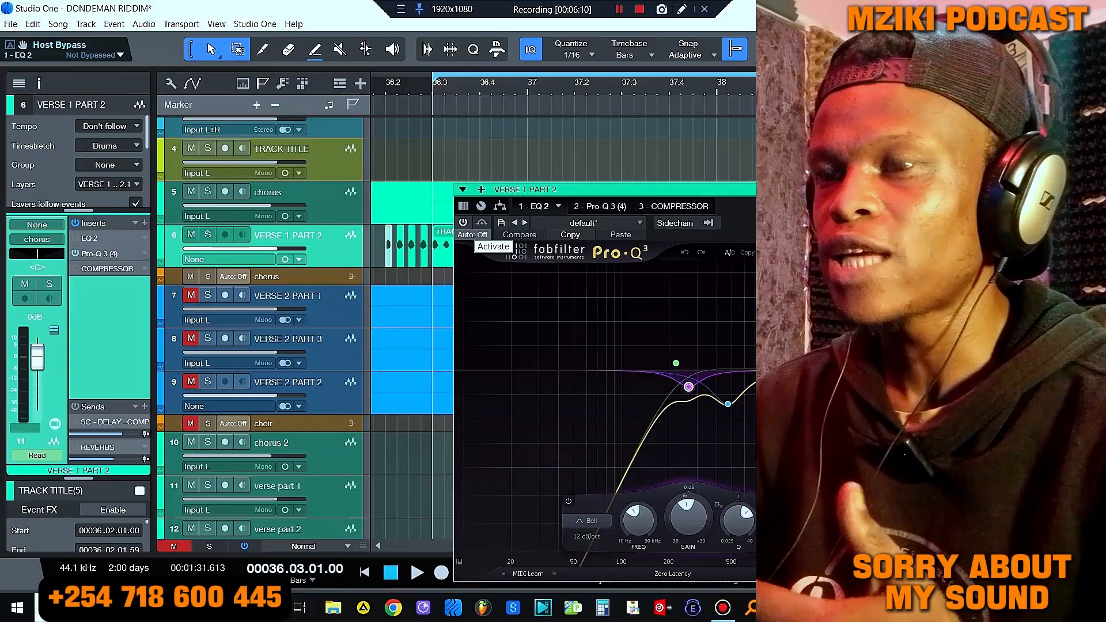
left_click(464, 223)
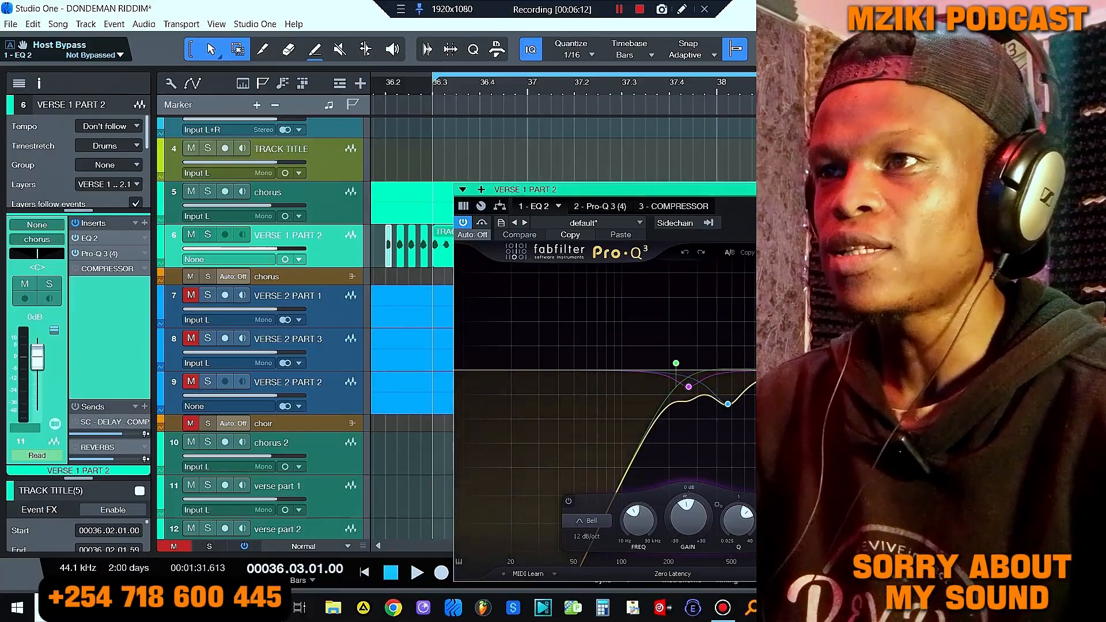
key("space")
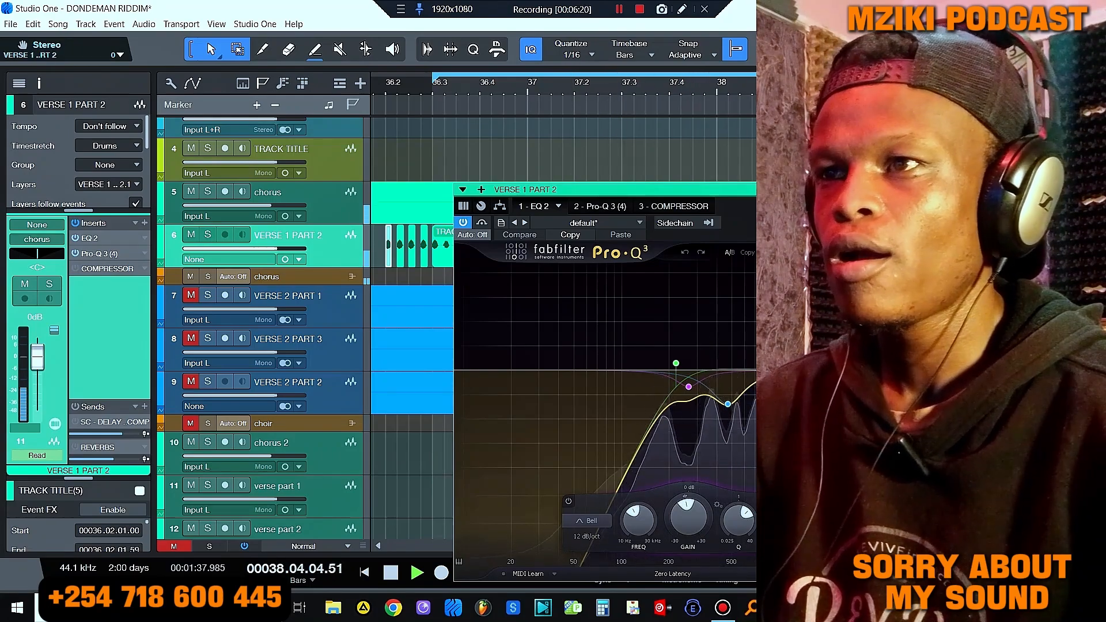
key("space")
Step: Activate the COMPRESSOR insert on the VERSE 1 PART 2 track
left_click(75, 268)
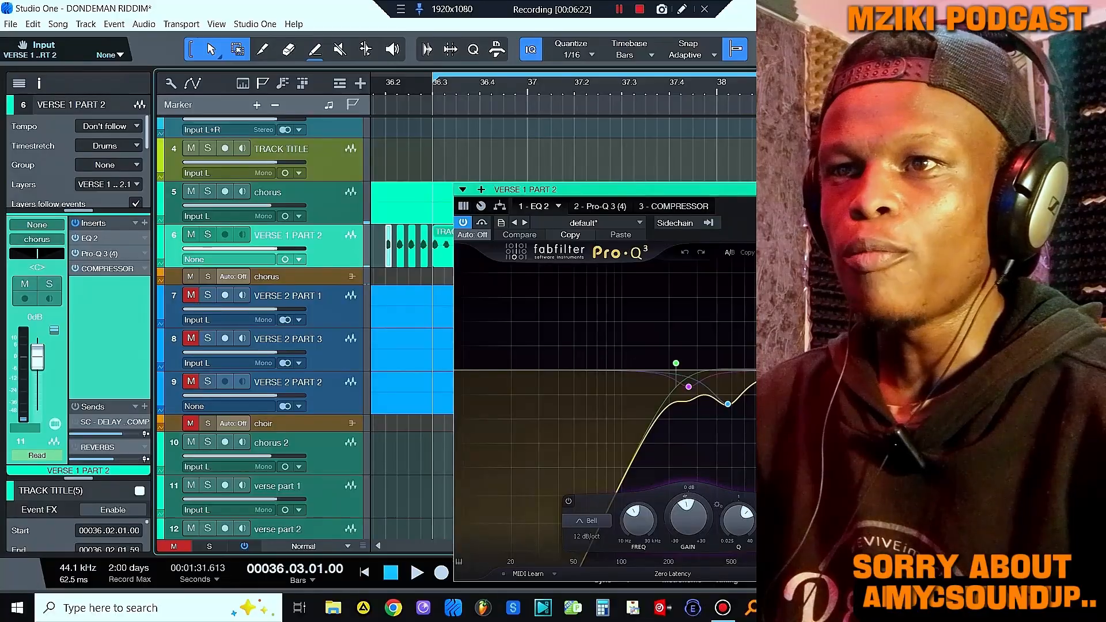
Step: Open the COMPRESSOR insert on VERSE 1 PART 2 and listen to the vocal through it, keeping its window clear of the waveforms
double_click(107, 269)
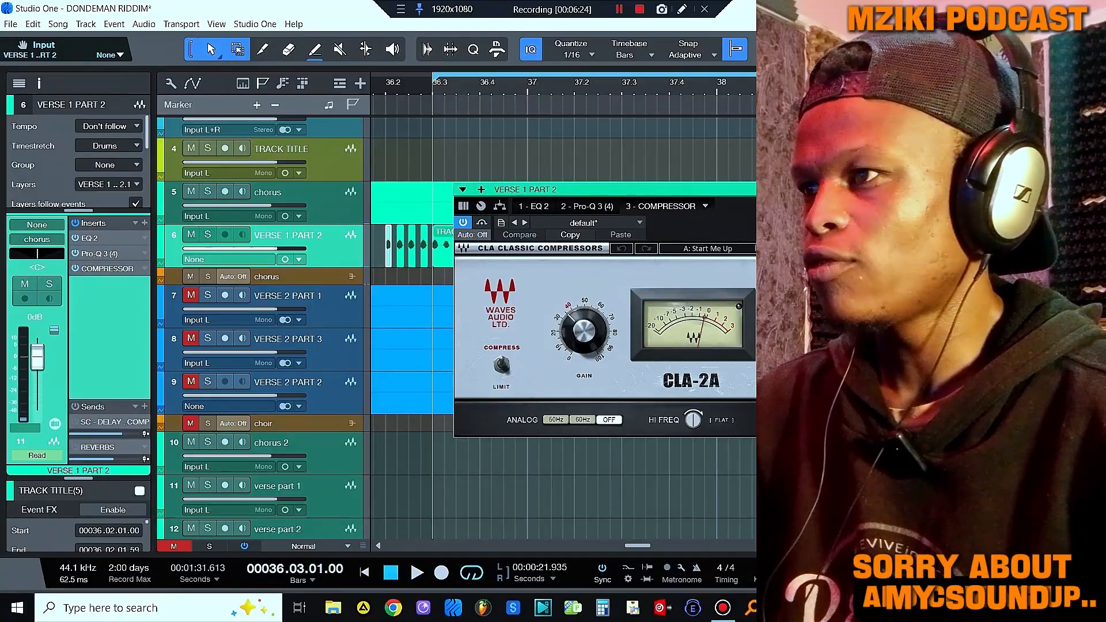
key("space")
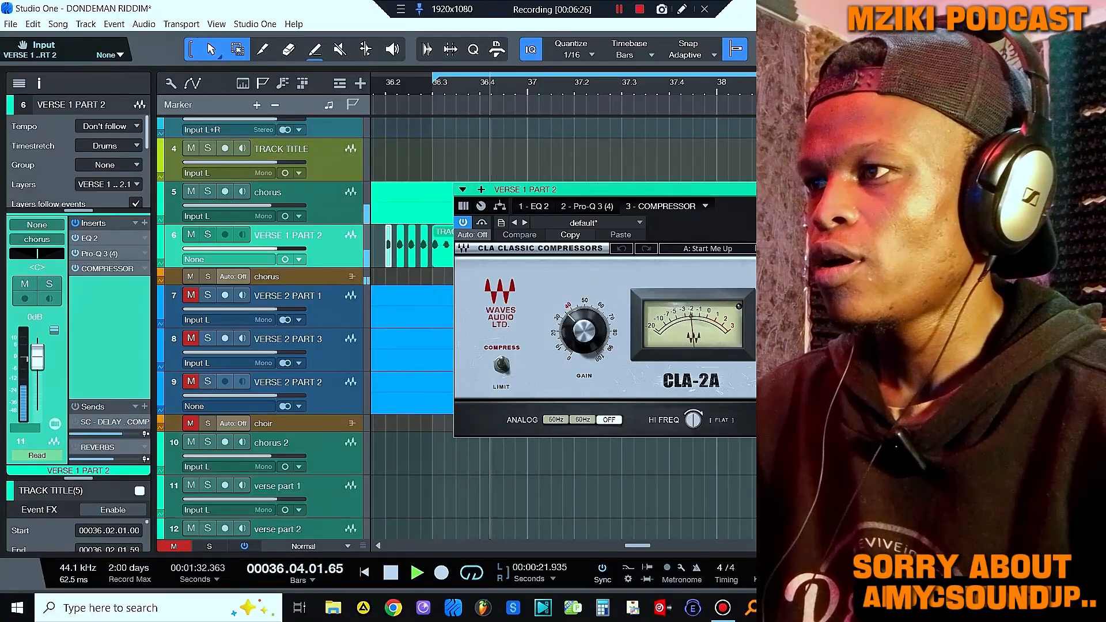
key("space")
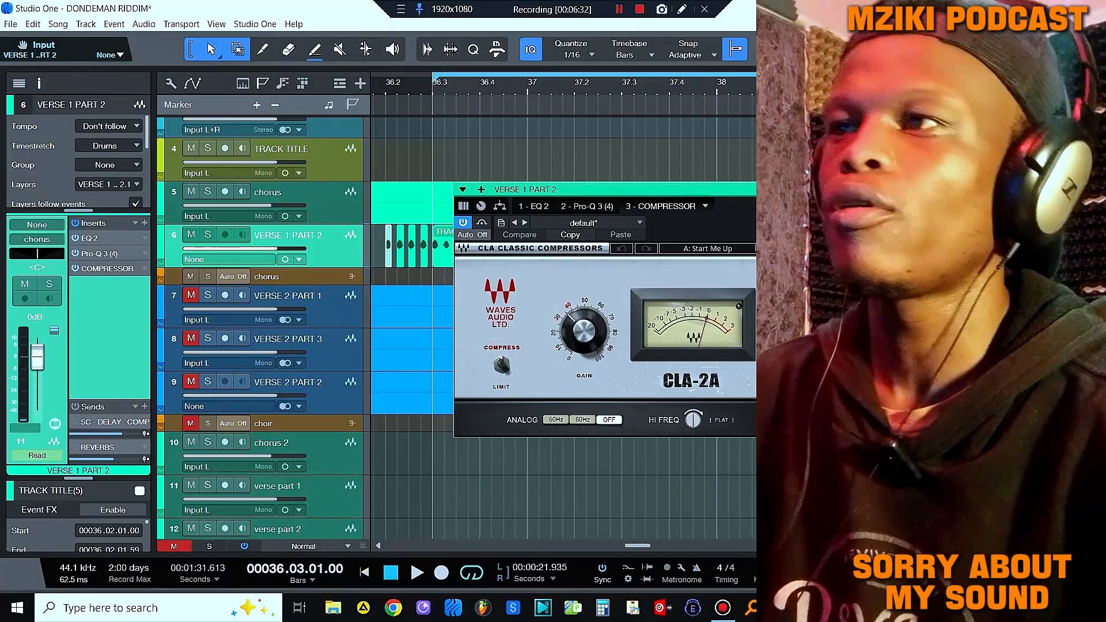
left_click_drag(662, 190, 599, 377)
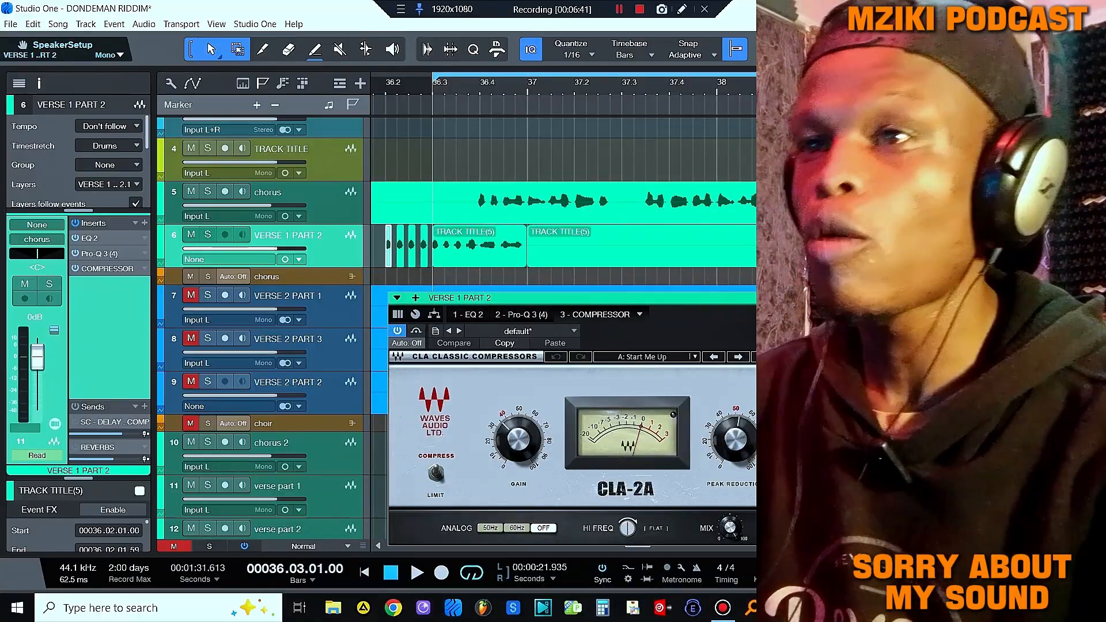
Step: Turn on the RIDDER insert on the chorus vocal bus and audition the vocals through Vocal Rider
left_click(299, 277)
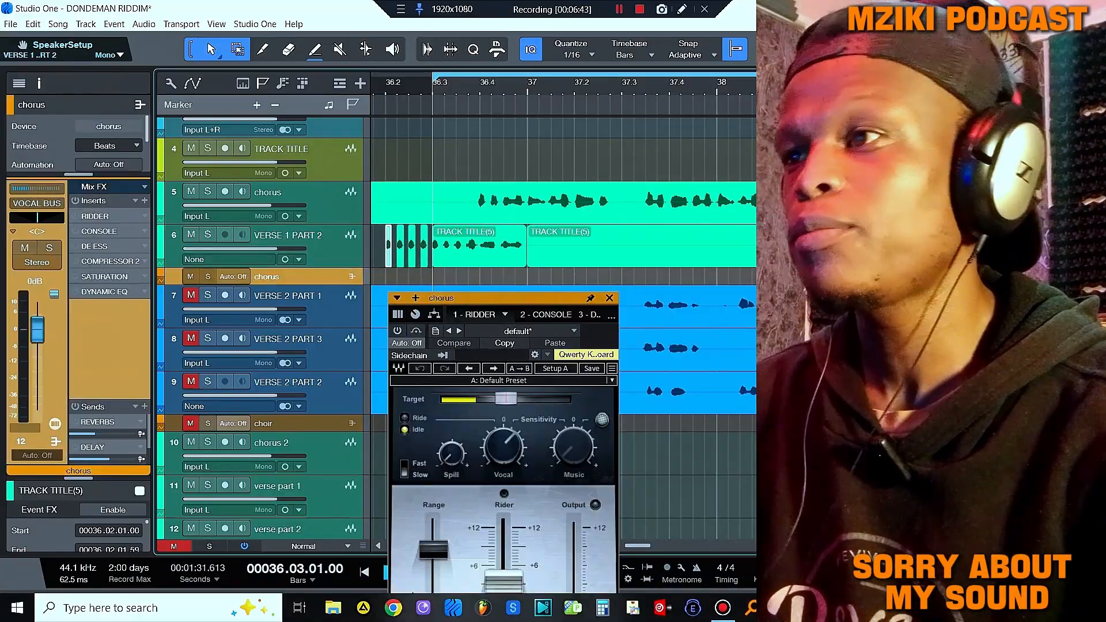
left_click_drag(488, 303, 457, 63)
left_click(75, 216)
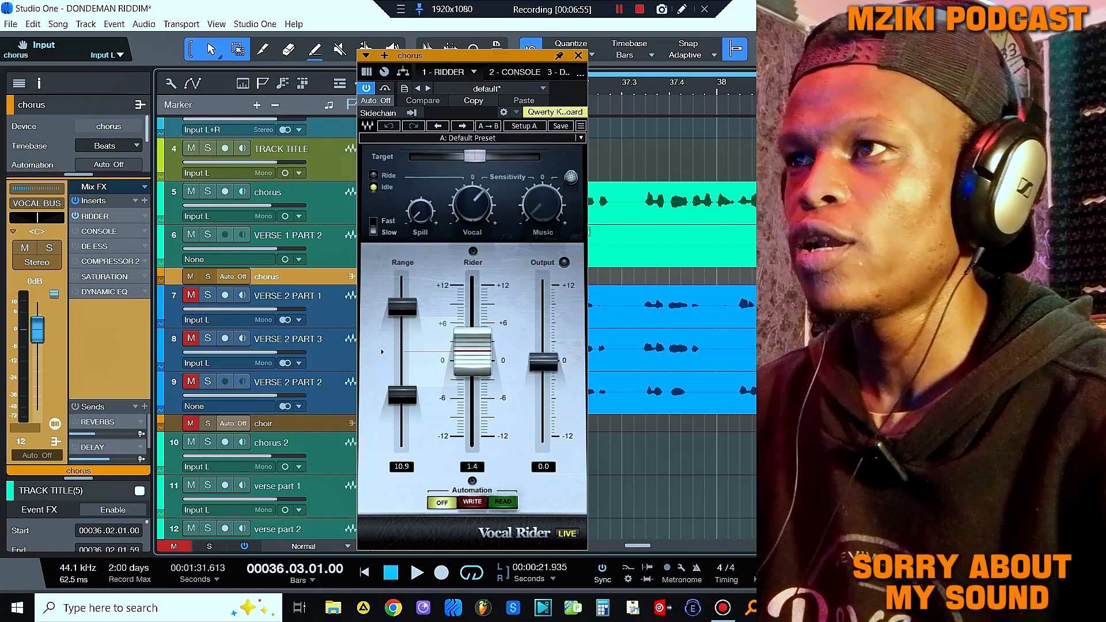
key("space")
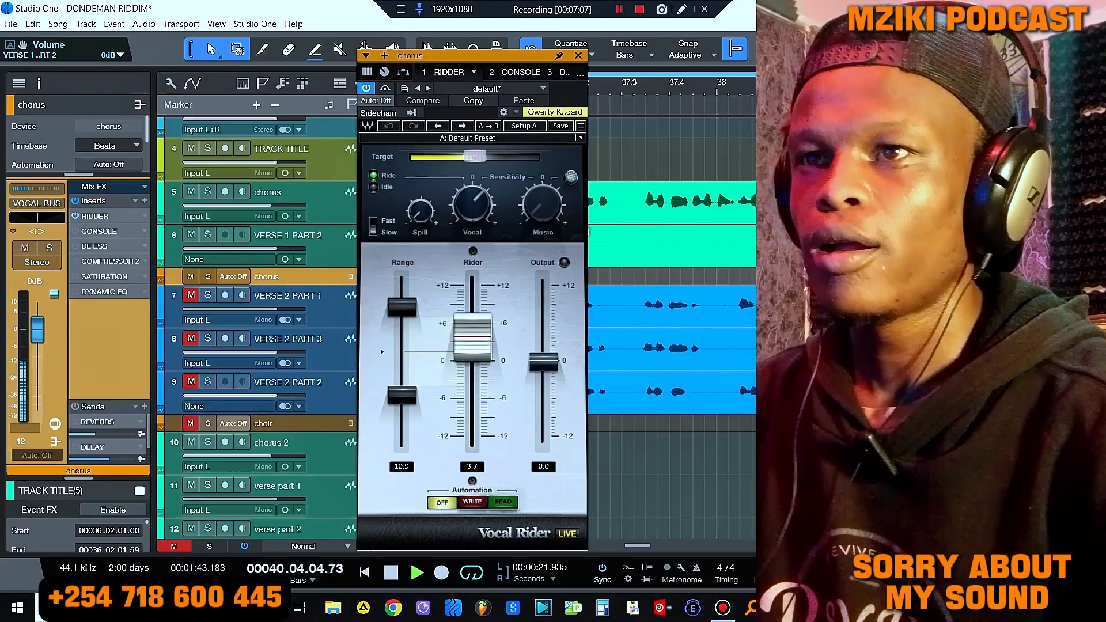
key("space")
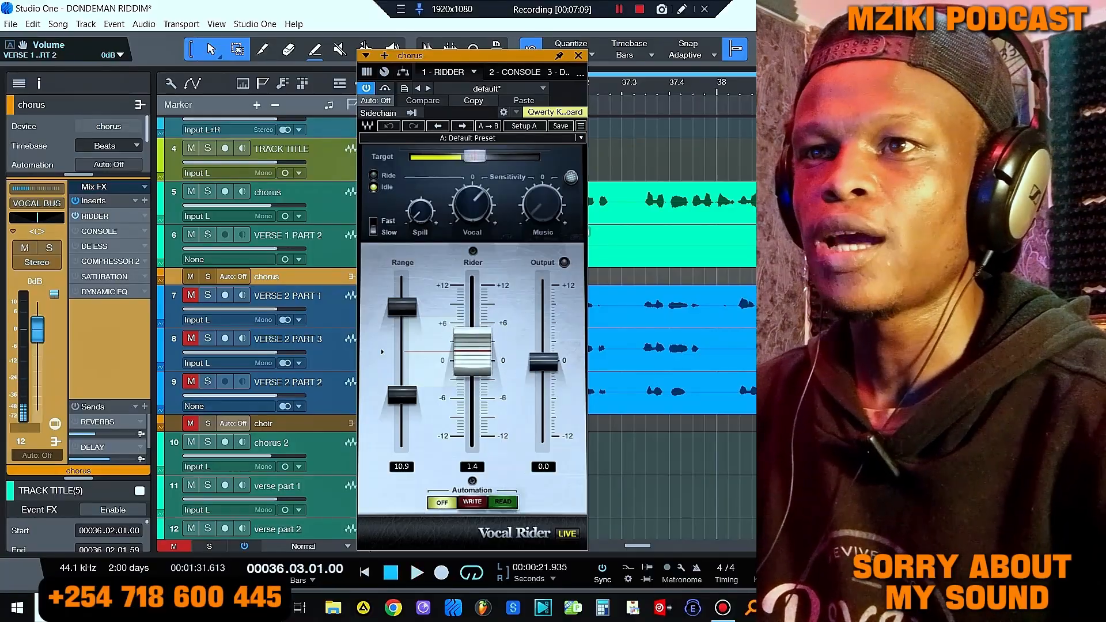
Step: Turn on and open the CONSOLE insert on the chorus bus, review its high-mid and high EQ settings, and audition it
left_click(501, 72)
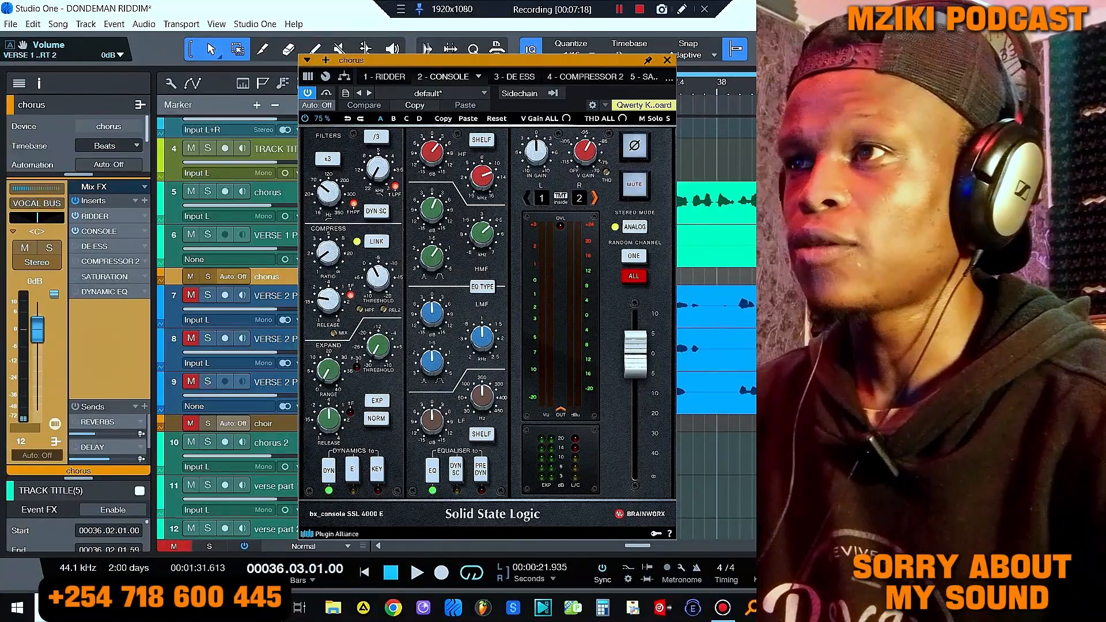
mouse_move(432, 211)
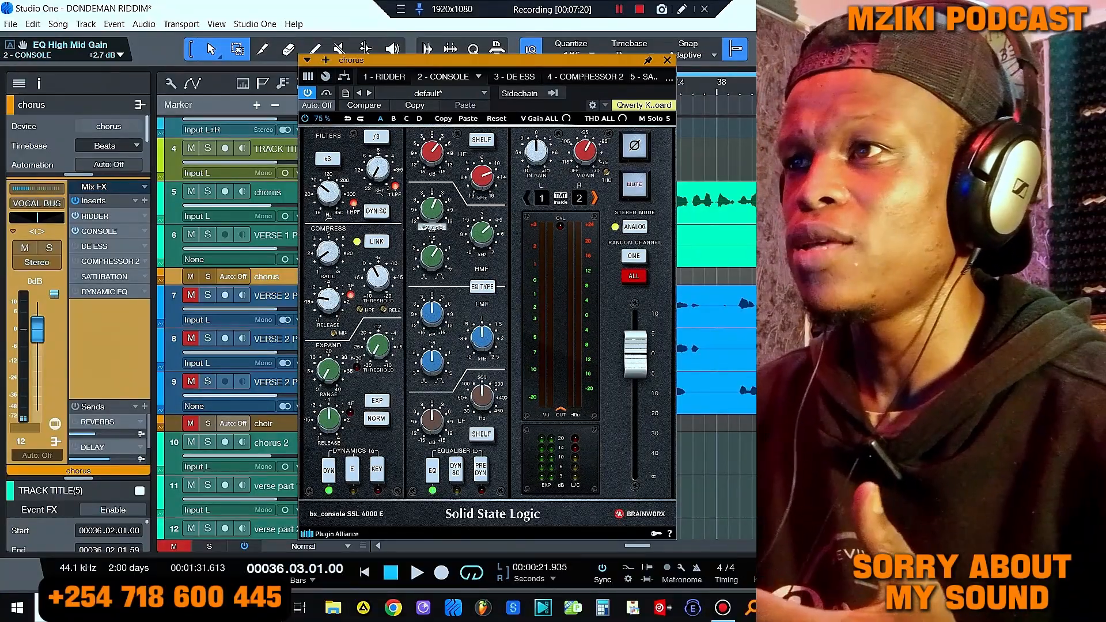
mouse_move(482, 234)
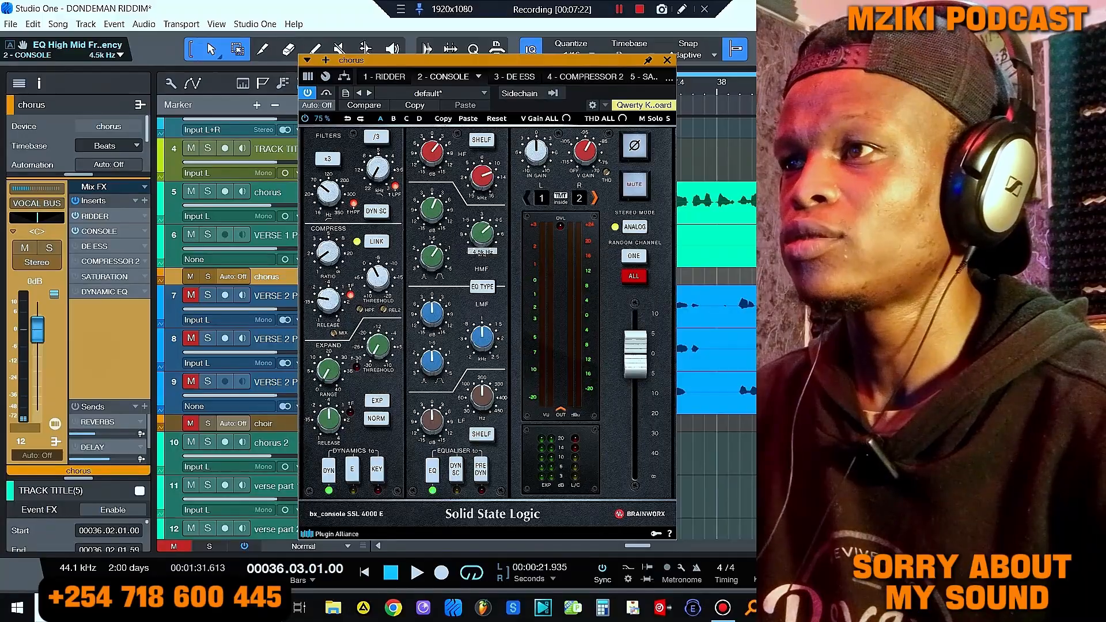
mouse_move(483, 176)
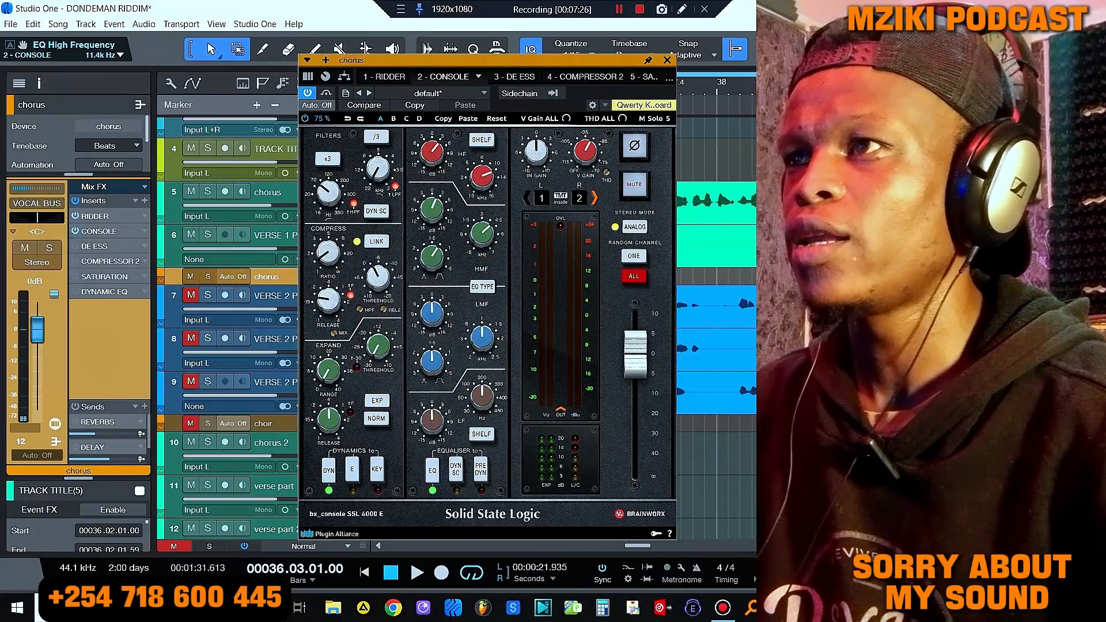
mouse_move(432, 152)
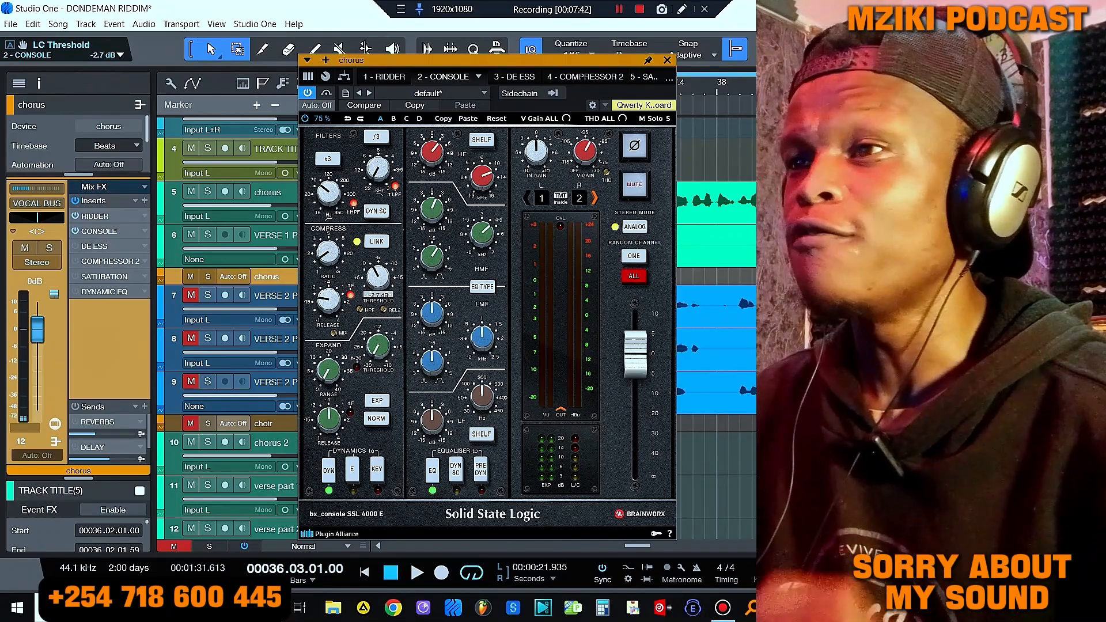
key("space")
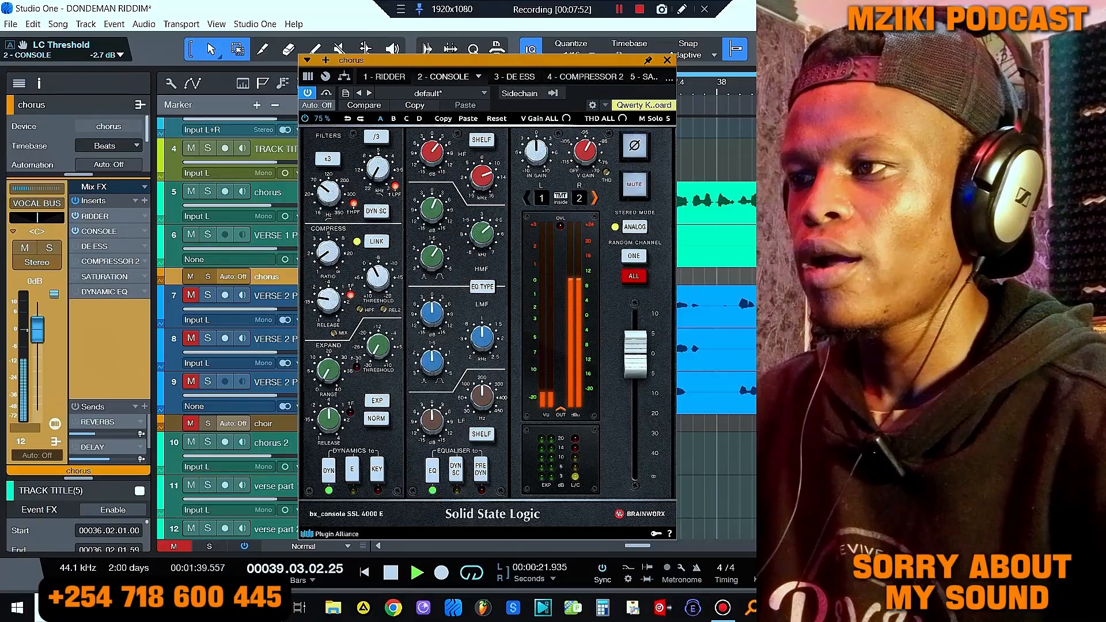
key("space")
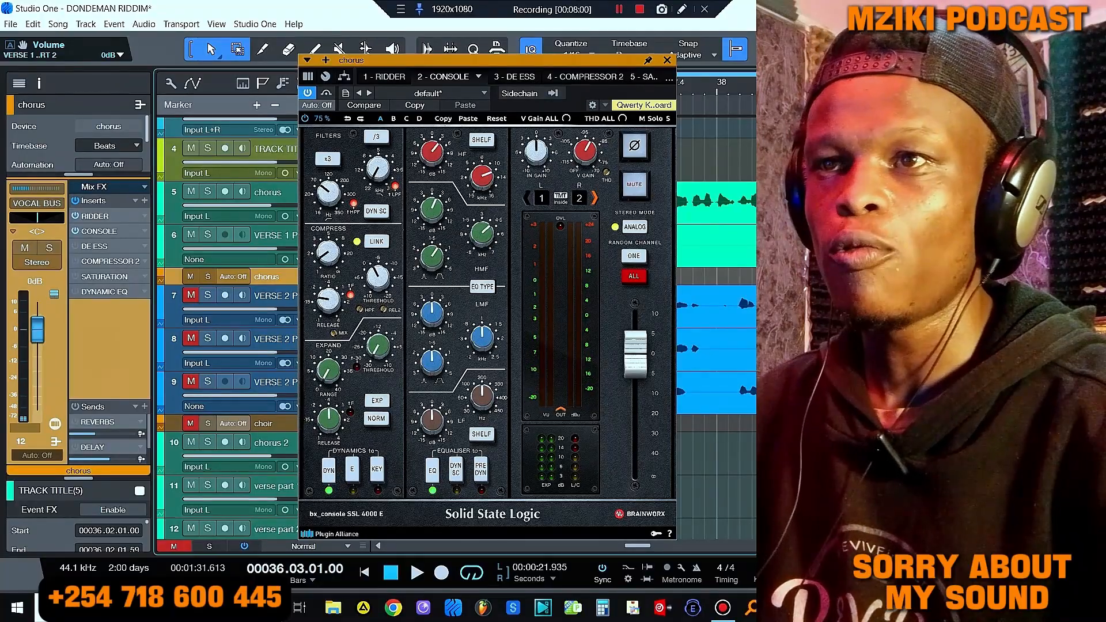
Step: Turn on and open the DE ESS insert on the chorus bus and play the vocals with its side-chain audition on and off
left_click(515, 77)
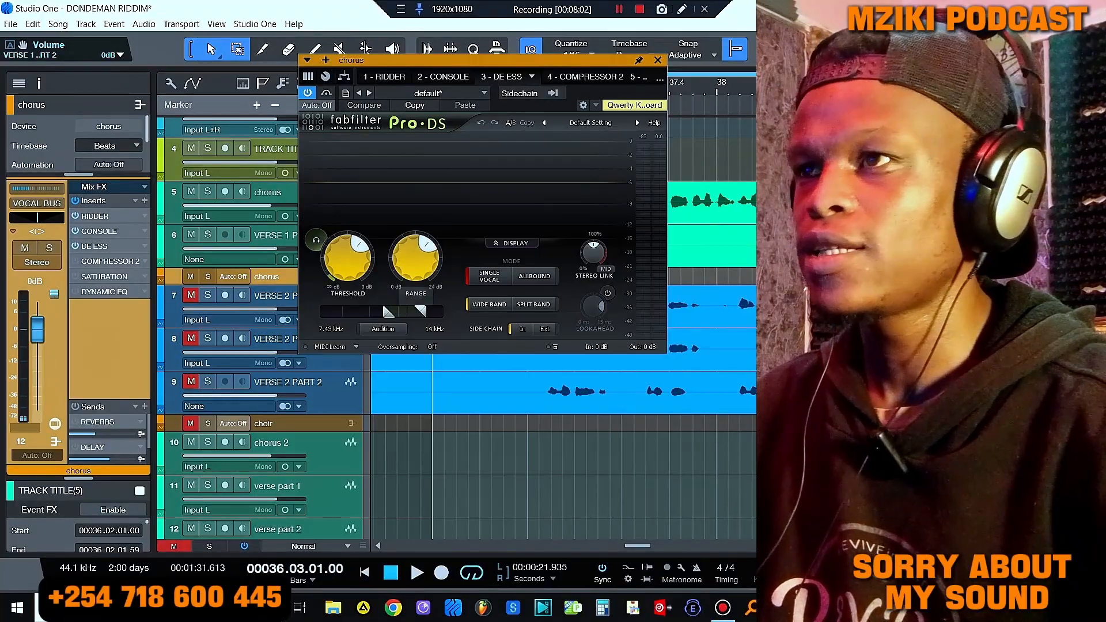
key("space")
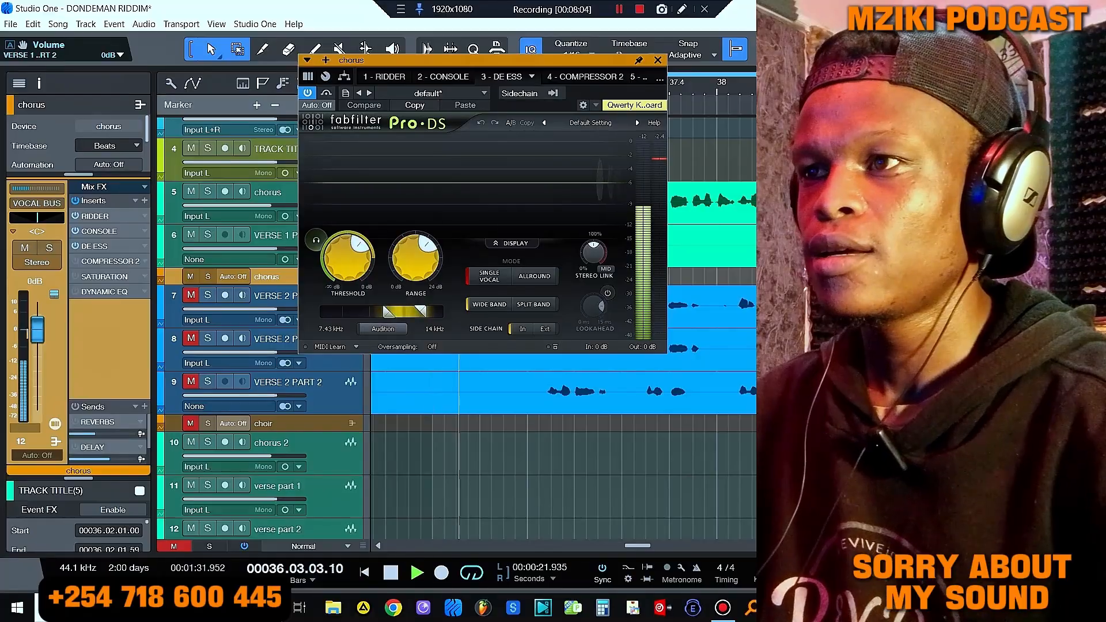
left_click(384, 329)
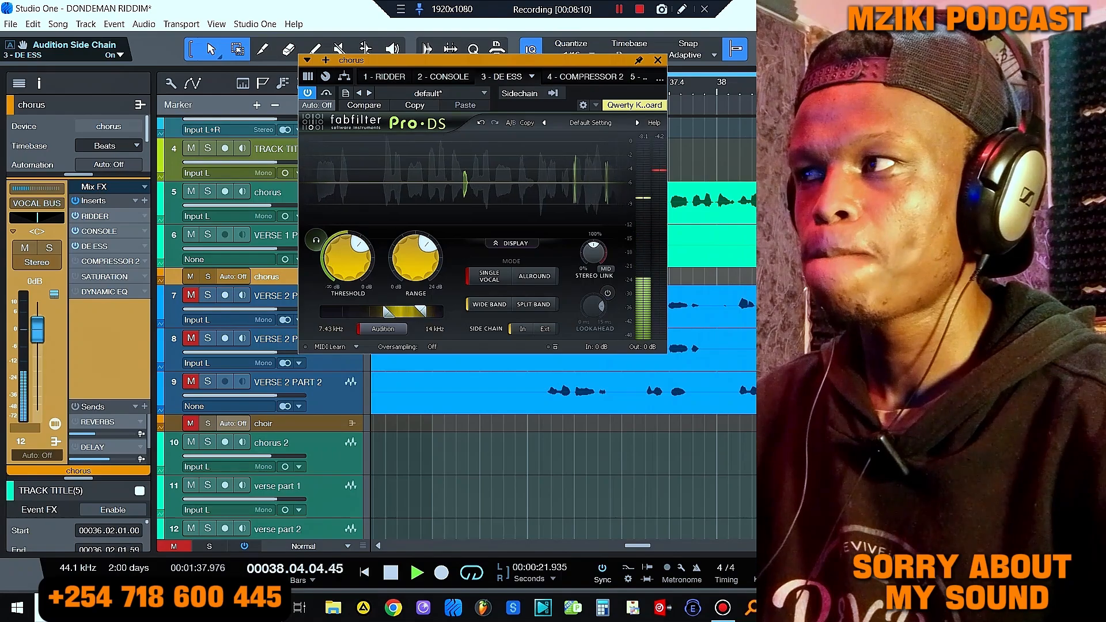
key("space")
left_click(384, 330)
key("space")
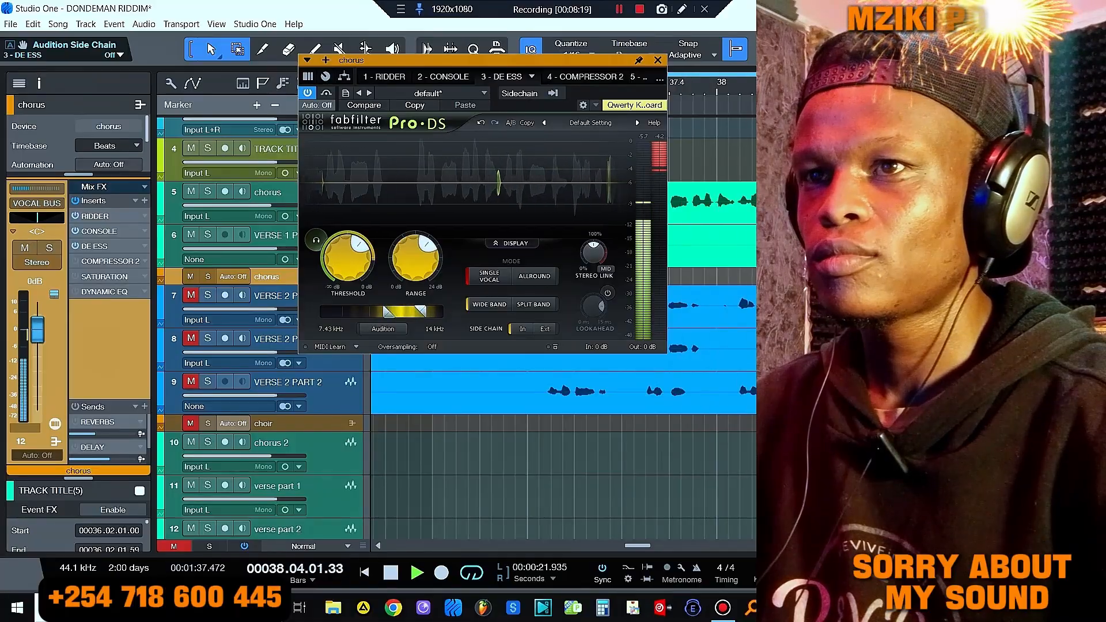
key("space")
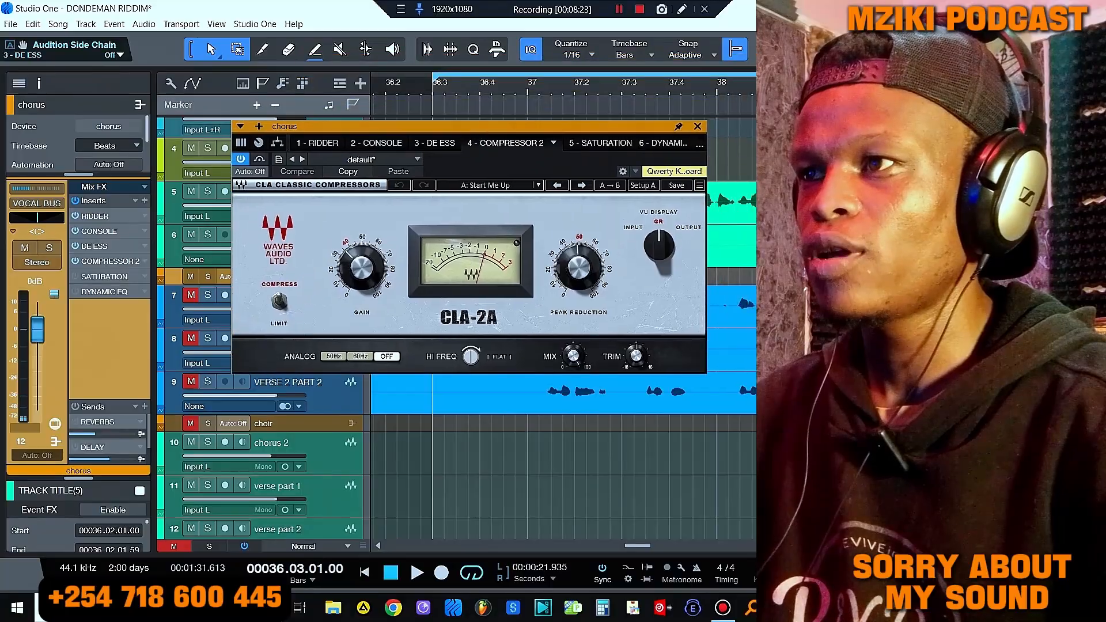
Step: Compare chorus bus playback with COMPRESSOR 2 active and bypassed, leaving the compressor switched on
key("space")
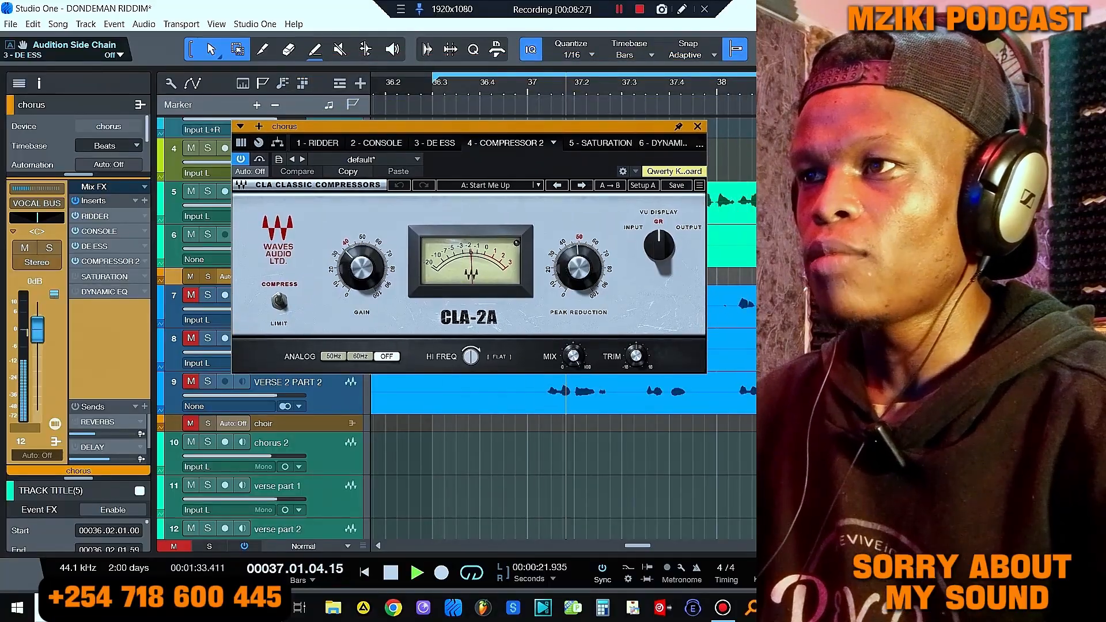
key("space")
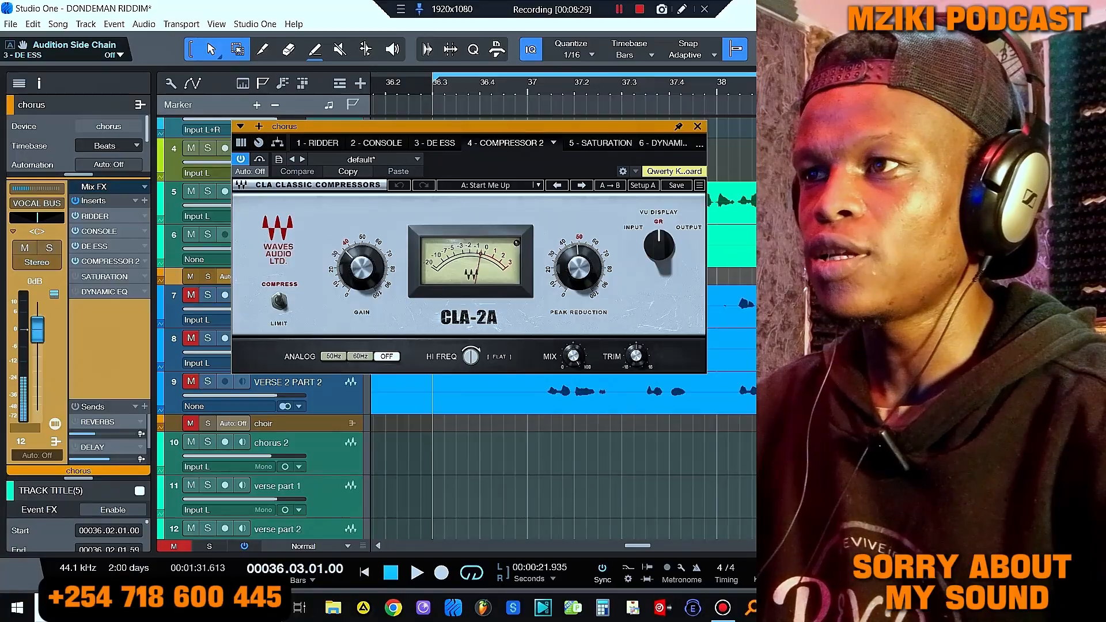
key("space")
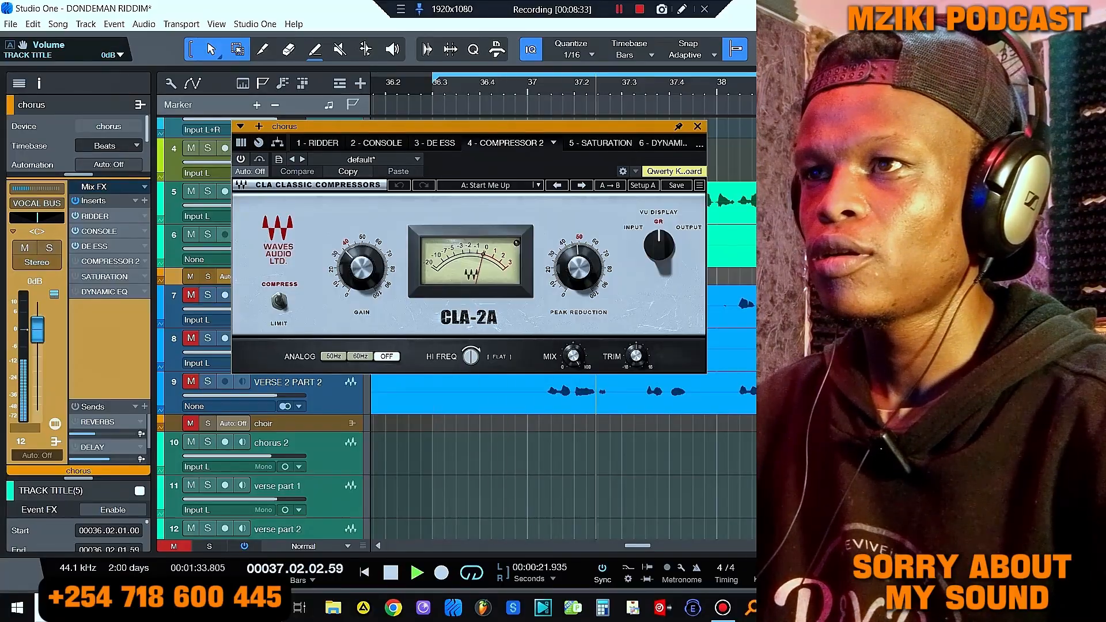
key("space")
key("space")
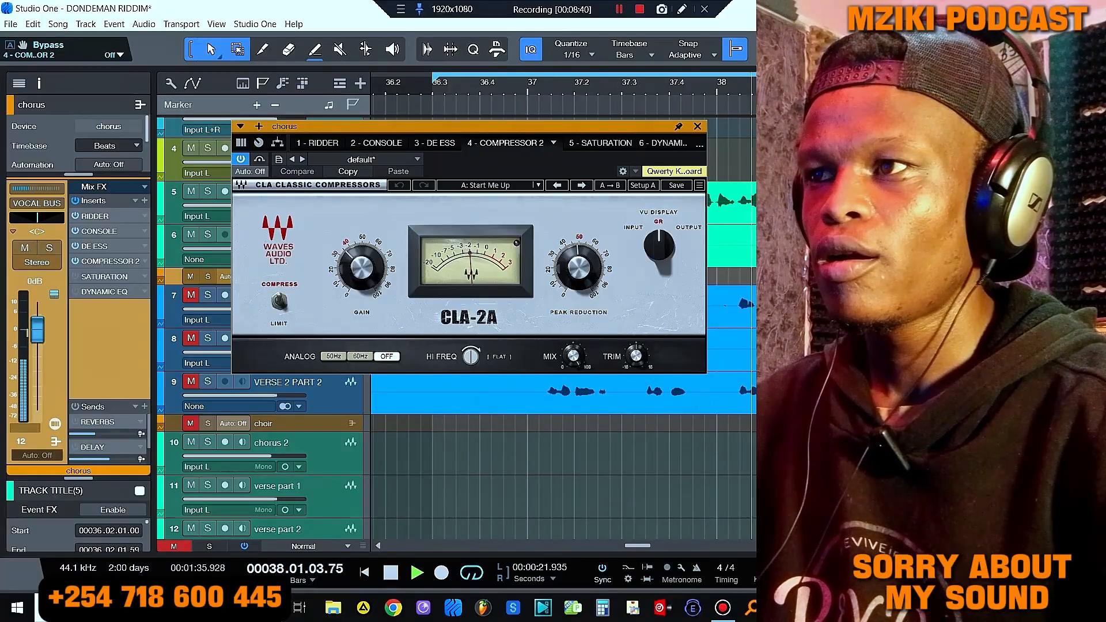
key("space")
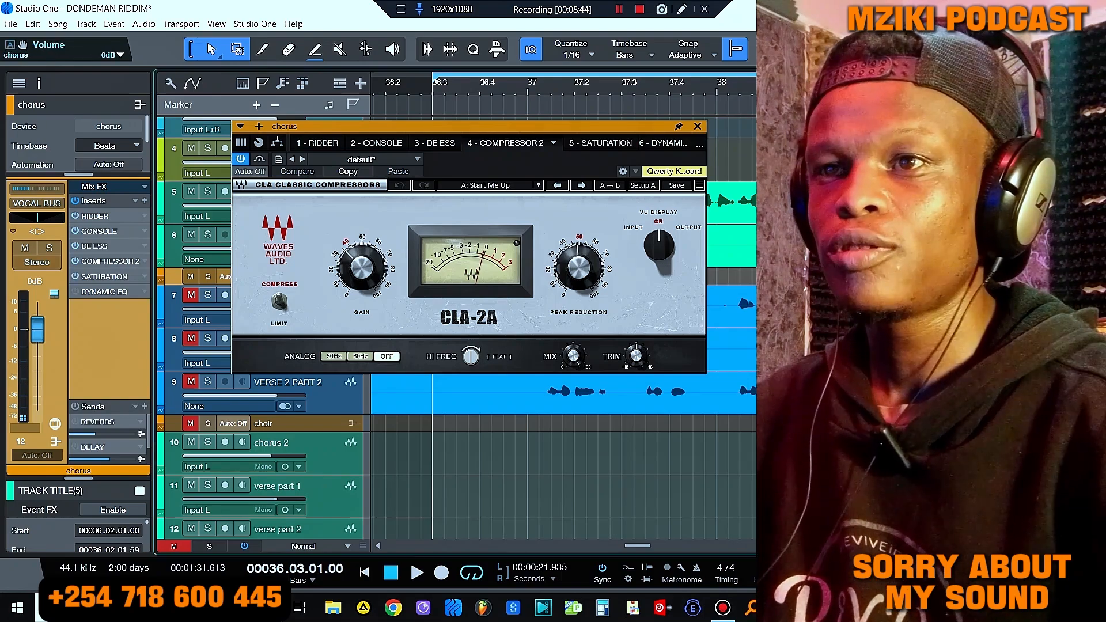
Step: Open the SATURATION insert on the chorus bus, audition the vocals through it, and adjust its Drive slightly
double_click(104, 277)
key("space")
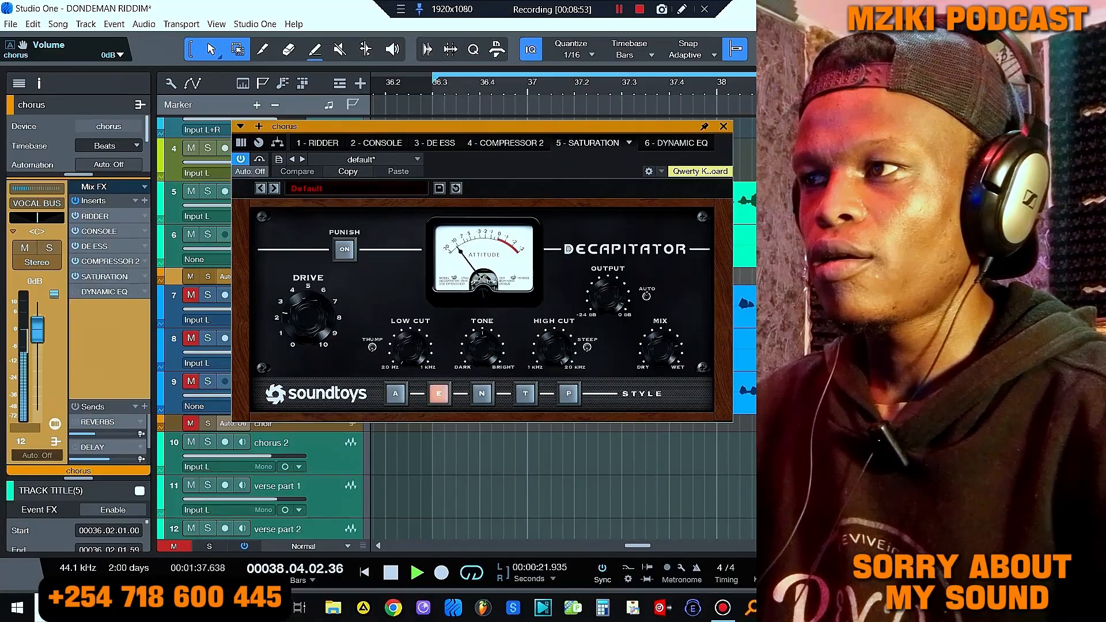
key("space")
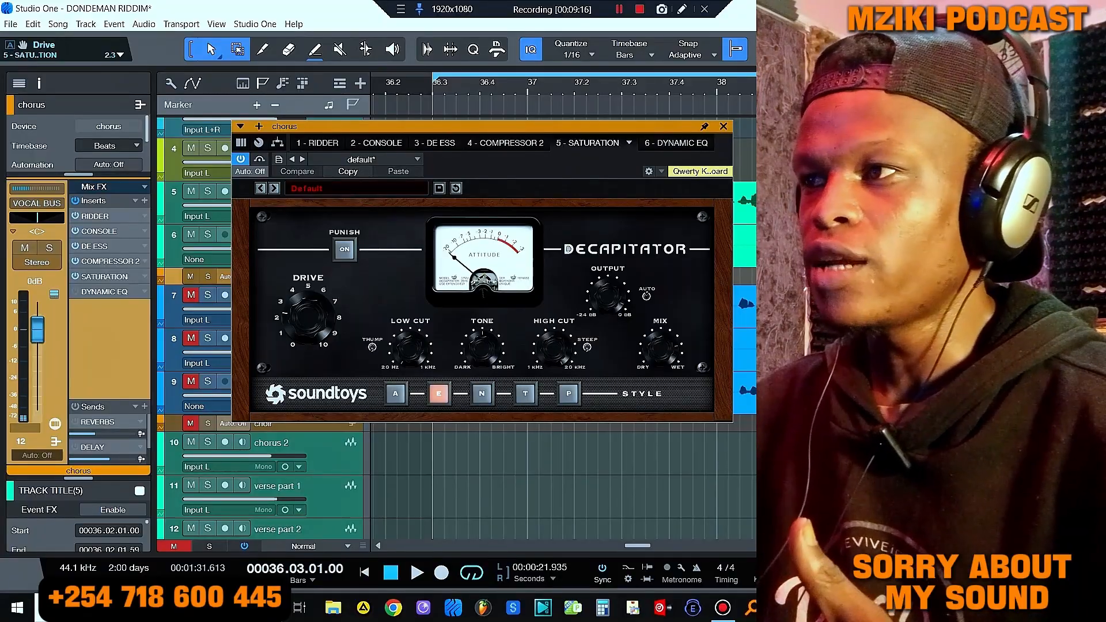
left_click_drag(309, 317, 309, 307)
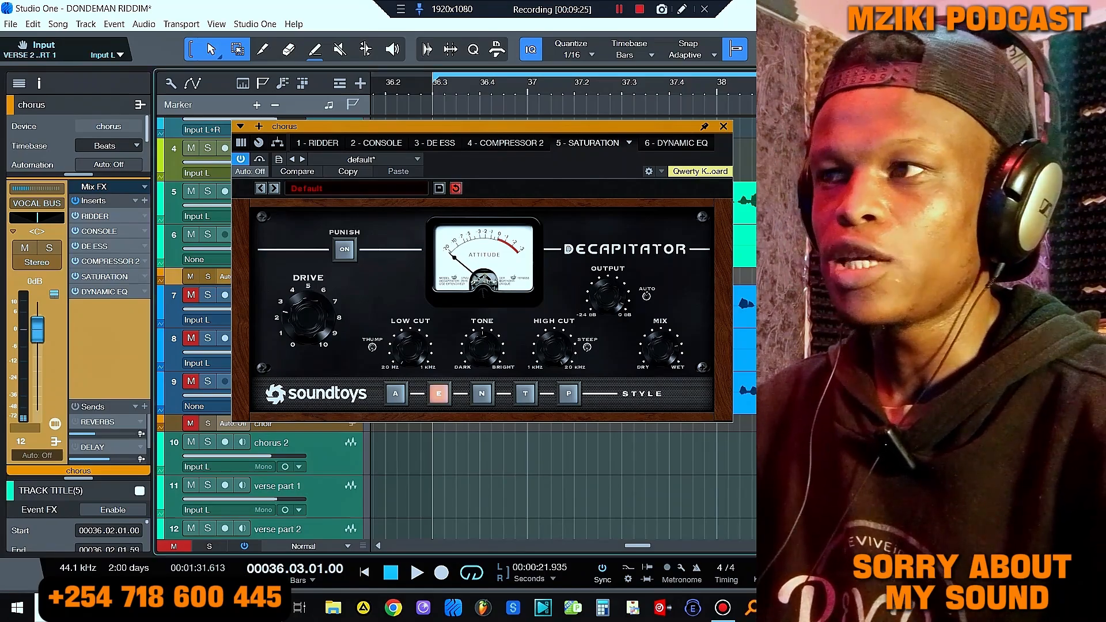
Step: Turn on and open the DYNAMIC EQ insert on the chorus bus and audition its 64 Hz low-cut band in solo
left_click(676, 143)
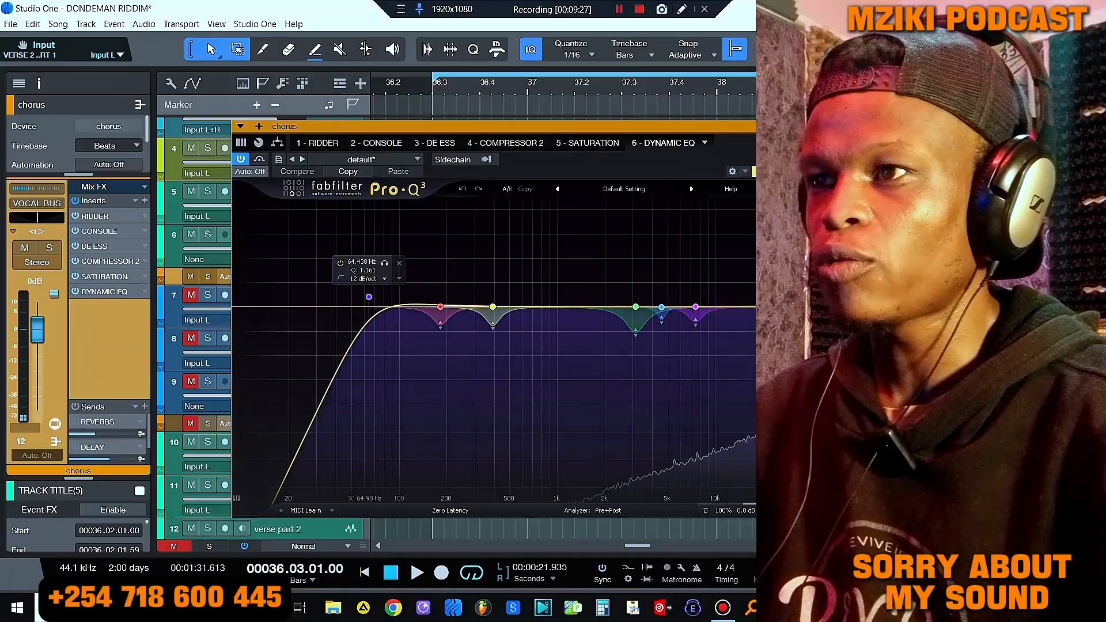
left_click(369, 296)
left_click(385, 263)
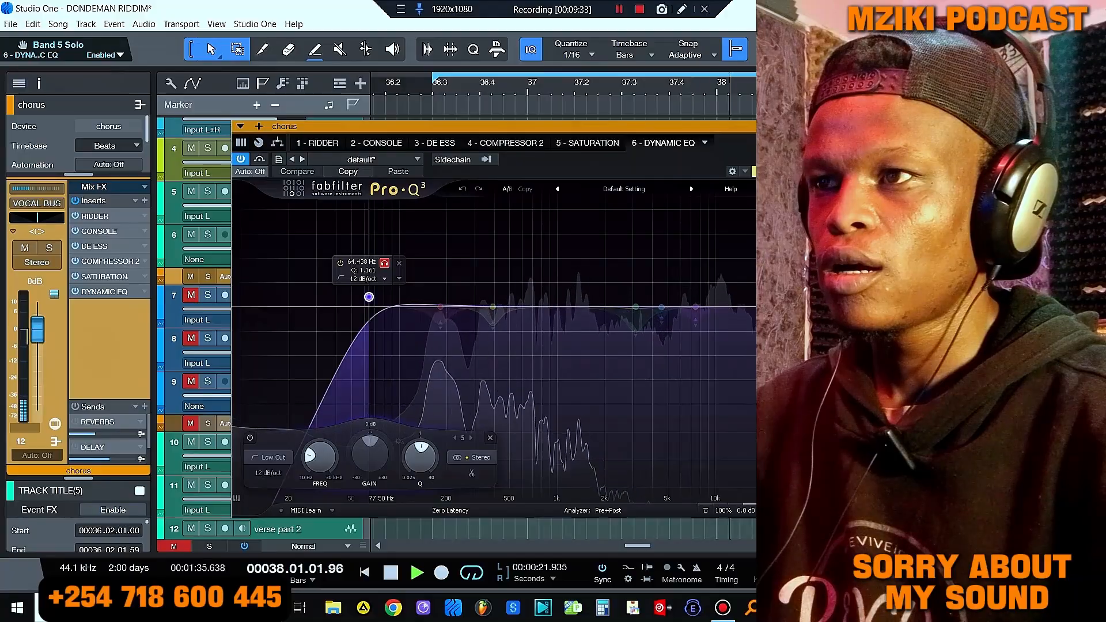
left_click(384, 263)
key("space")
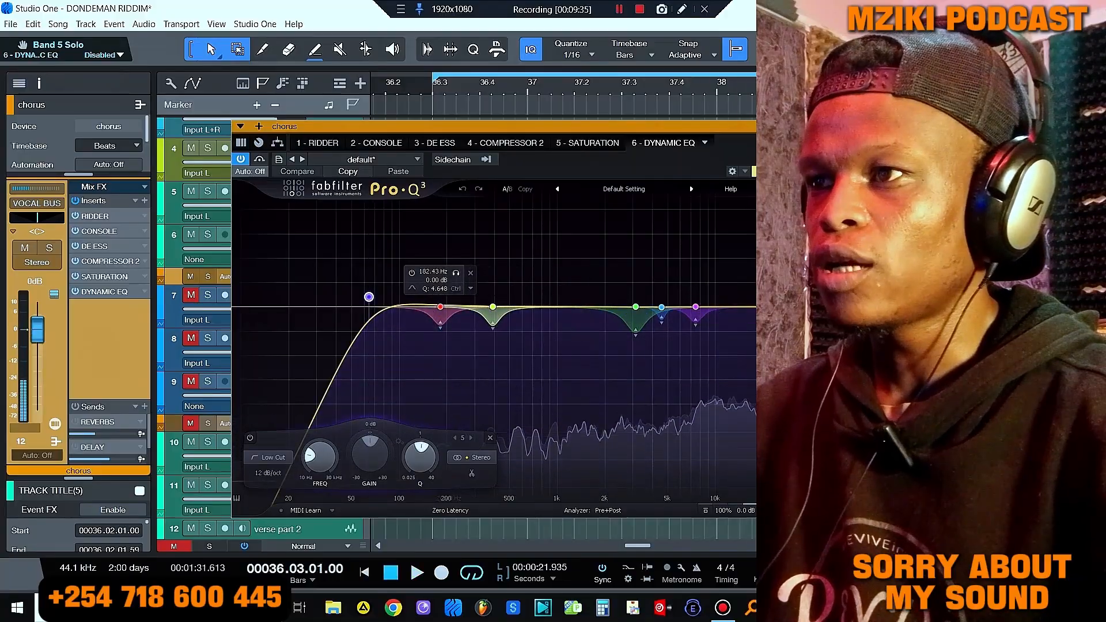
Step: Audition the red 182 Hz dynamic band of the chorus bus EQ in solo
left_click(456, 272)
key("space")
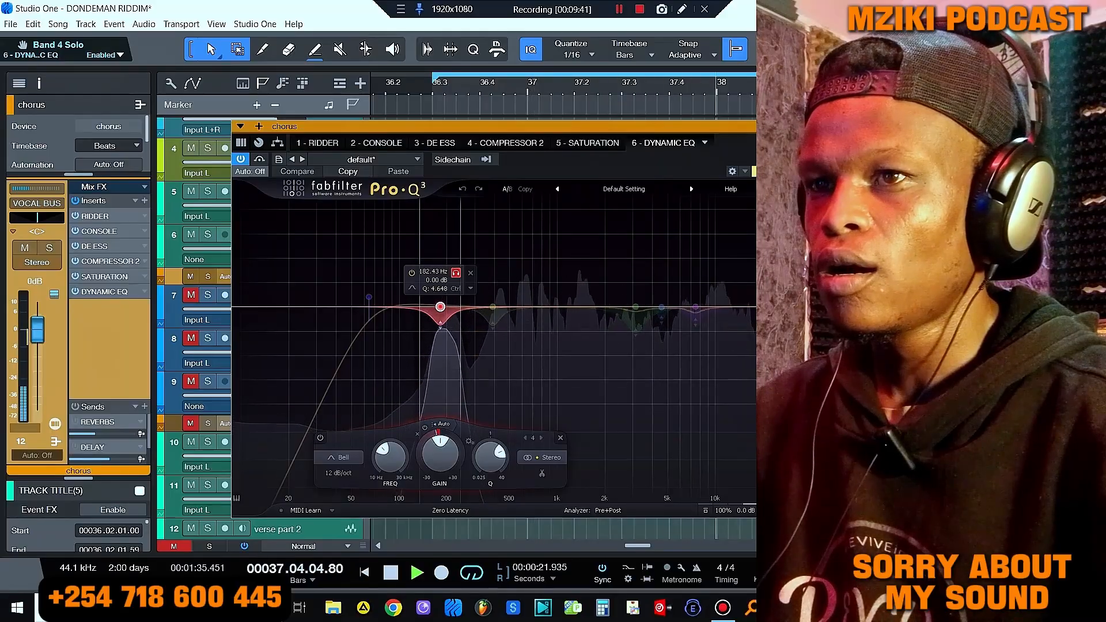
key("space")
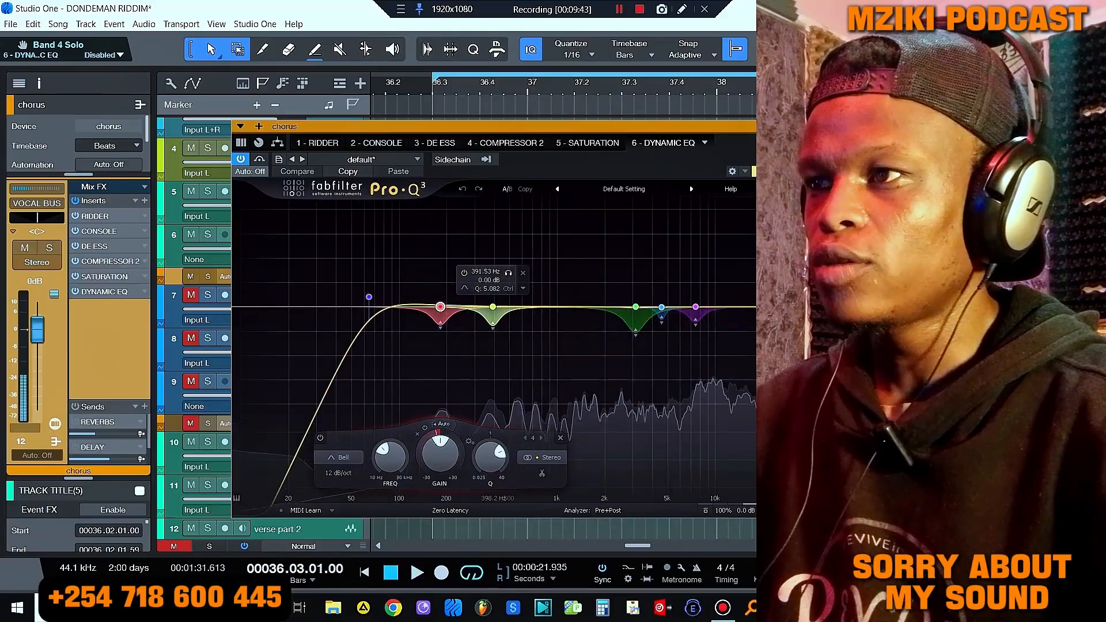
Step: Audition the yellow 391 Hz dynamic band of the chorus bus EQ in solo, and release the solo
left_click(493, 307)
left_click(508, 273)
key("space")
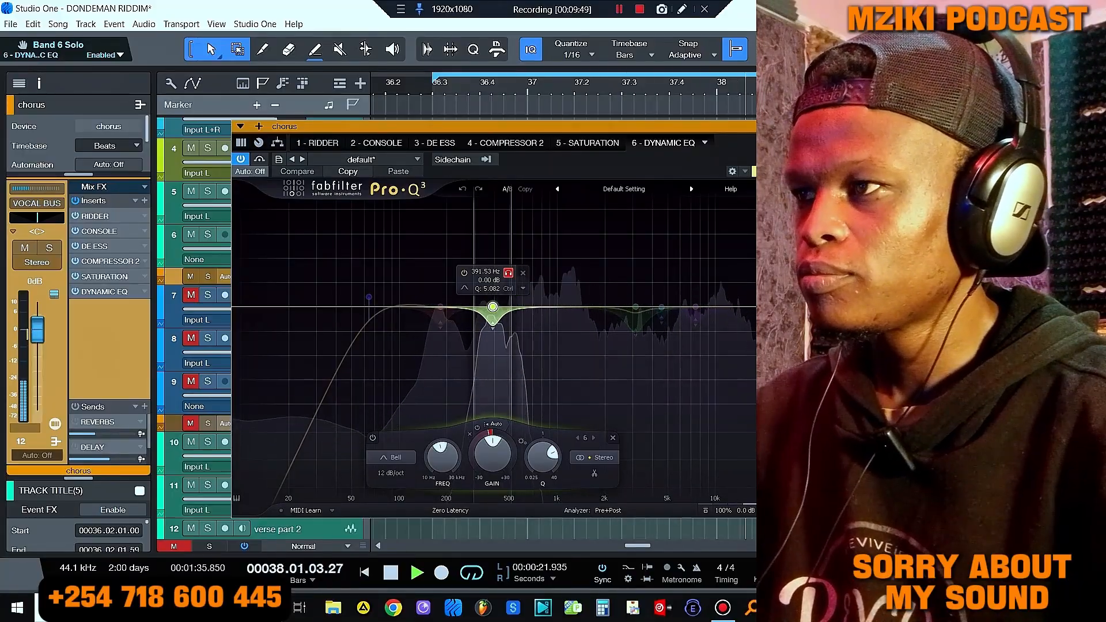
left_click(509, 273)
key("space")
Step: Audition the green 3138 Hz dynamic band of the chorus bus EQ in solo, and release the solo
left_click(636, 307)
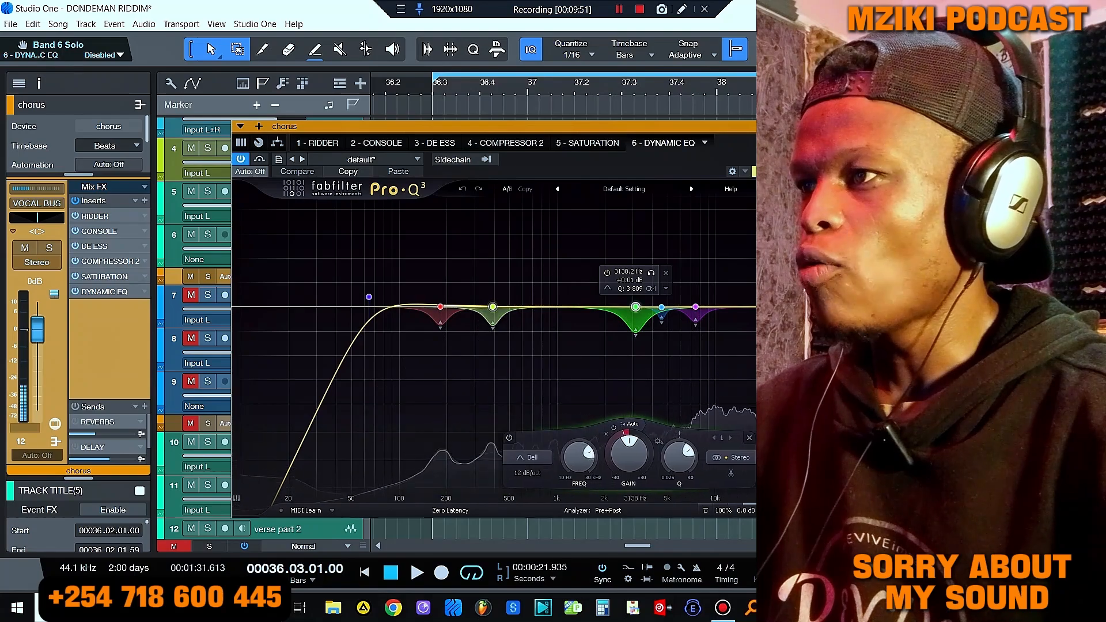
left_click(652, 273)
key("space")
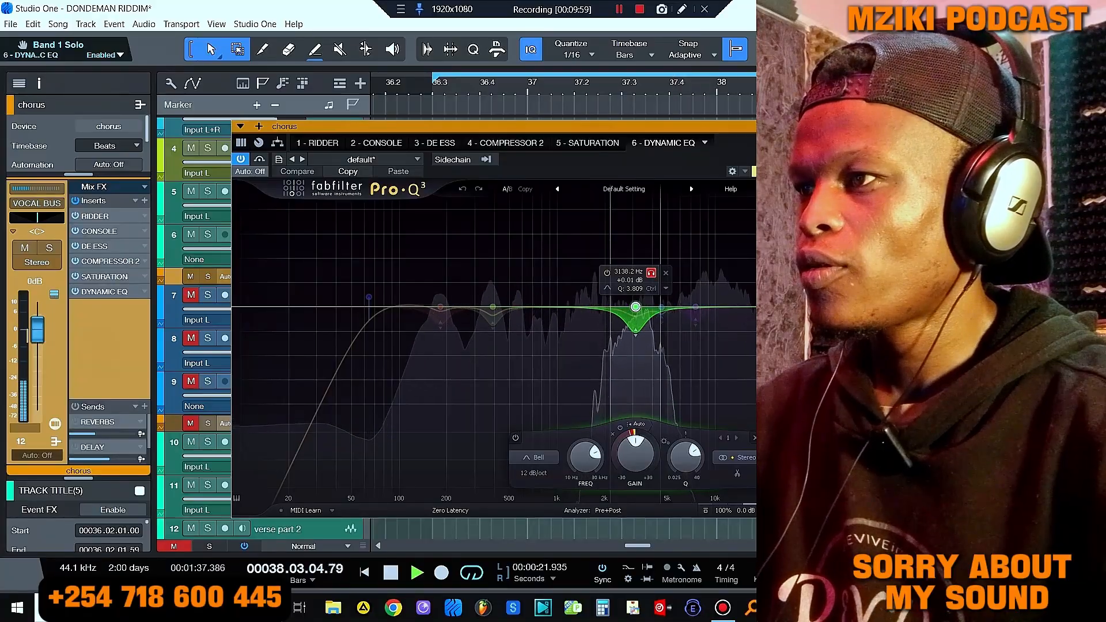
left_click(651, 273)
key("space")
Step: Audition the purple 7511 Hz dynamic band of the chorus bus EQ in solo
left_click(695, 307)
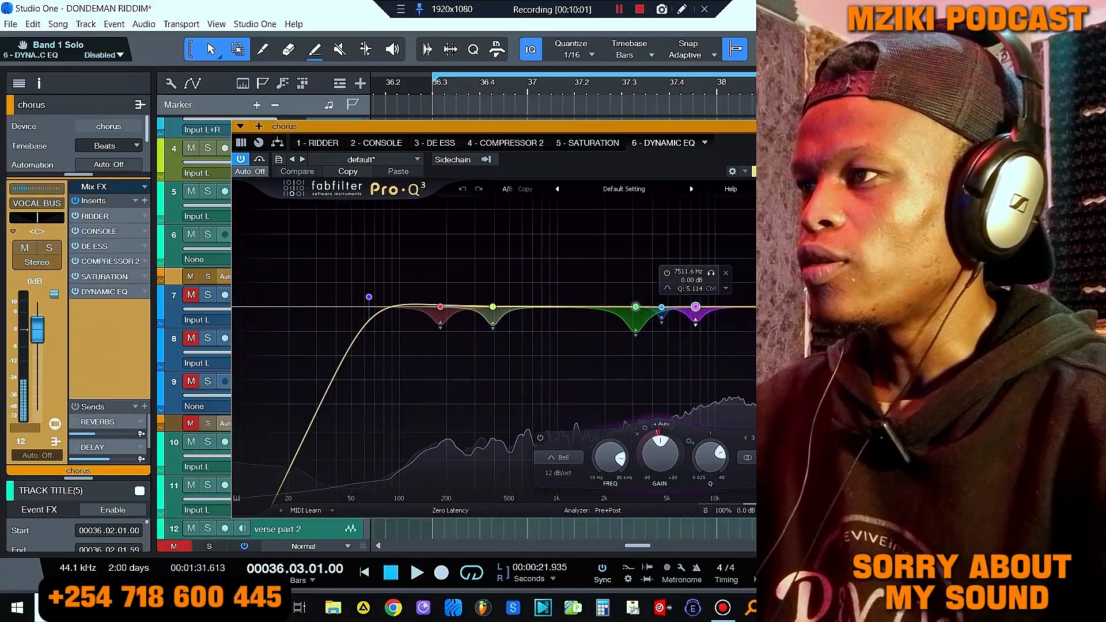
left_click(711, 273)
key("space")
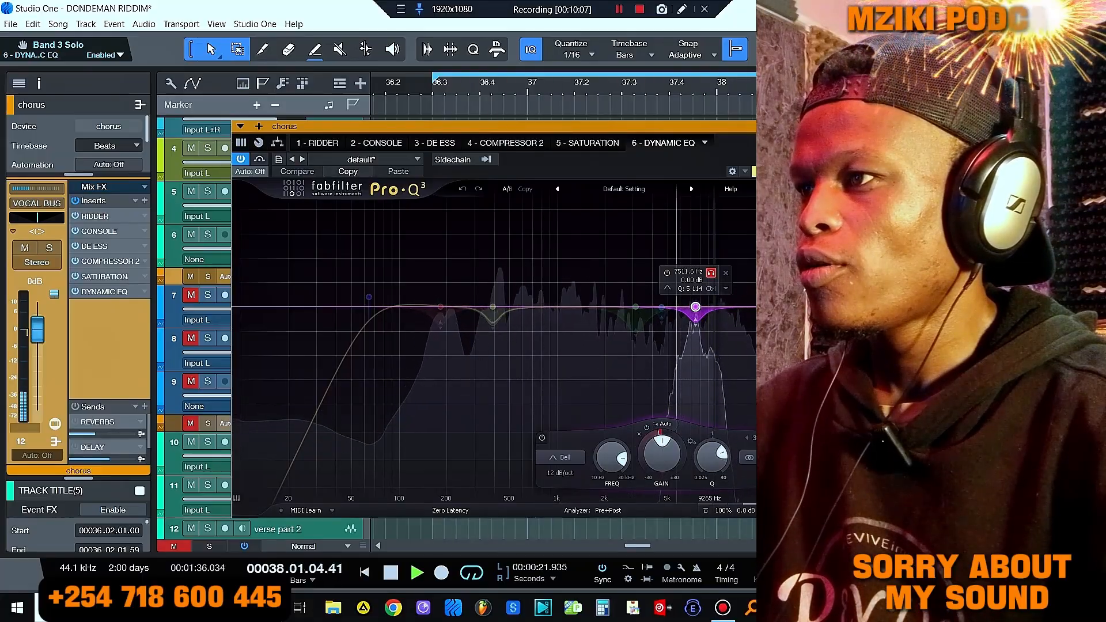
key("space")
Step: Audition the blue 4578 Hz dynamic band of the chorus bus EQ in solo, and release the solo
left_click(661, 307)
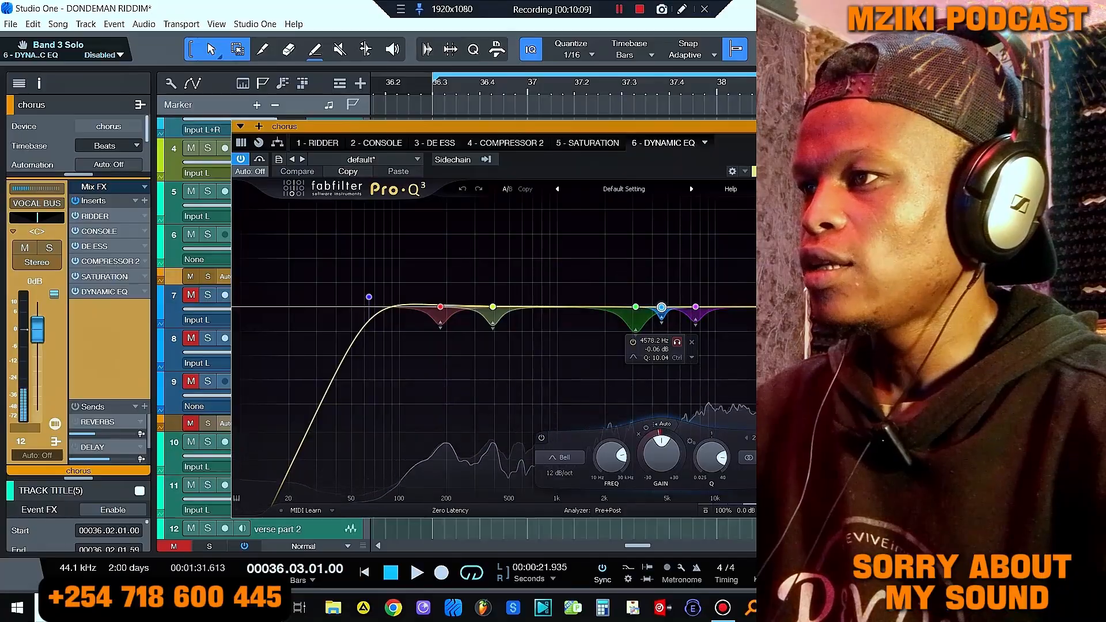
key("space")
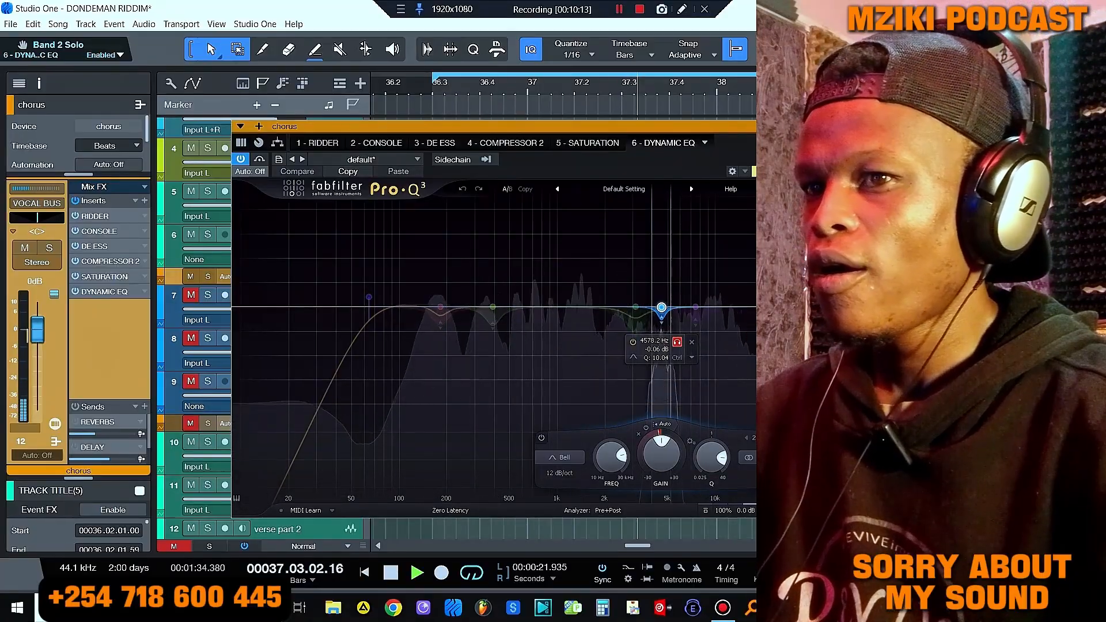
left_click(678, 342)
key("space")
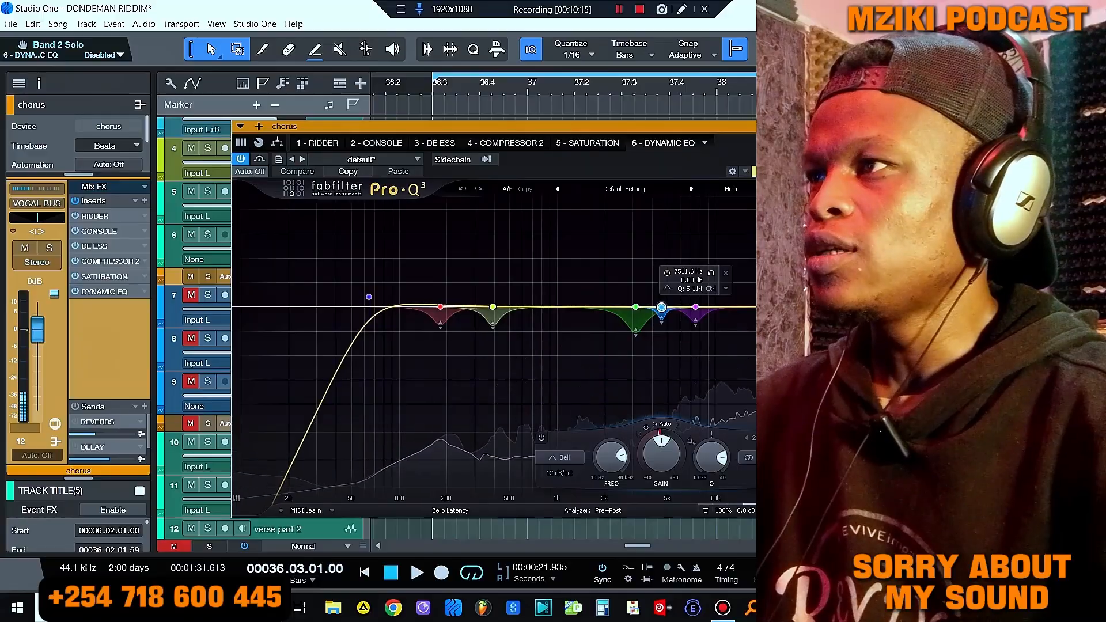
Step: Close the EQ, audition the processed chorus vocals alone, and play them again with the BEAT track unmuted
key("Escape")
key("space")
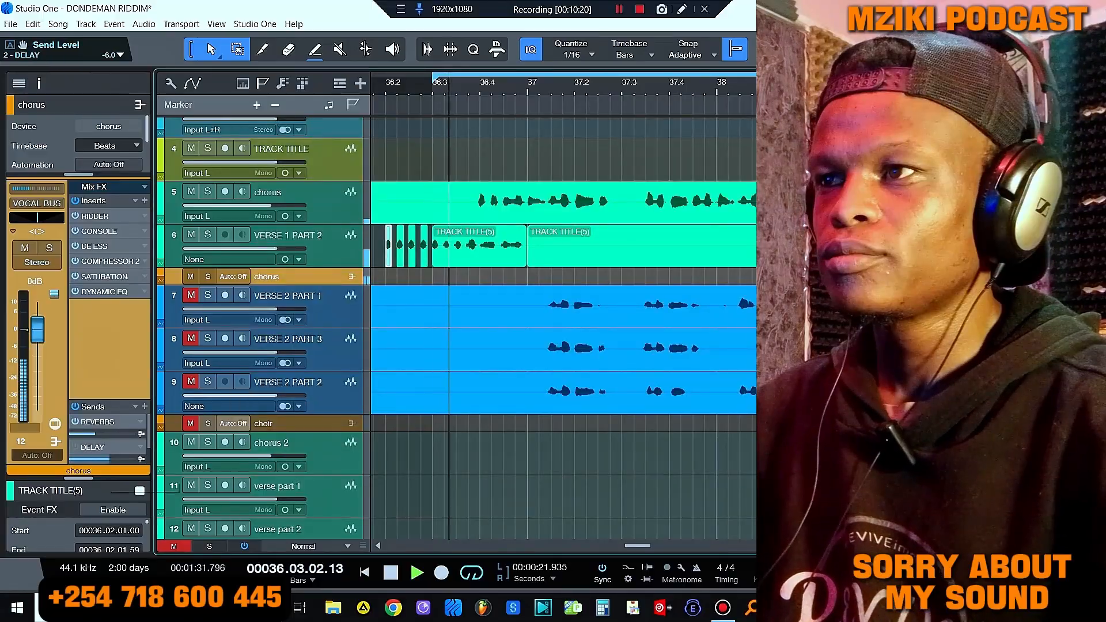
scroll(455, 328, "up", 3)
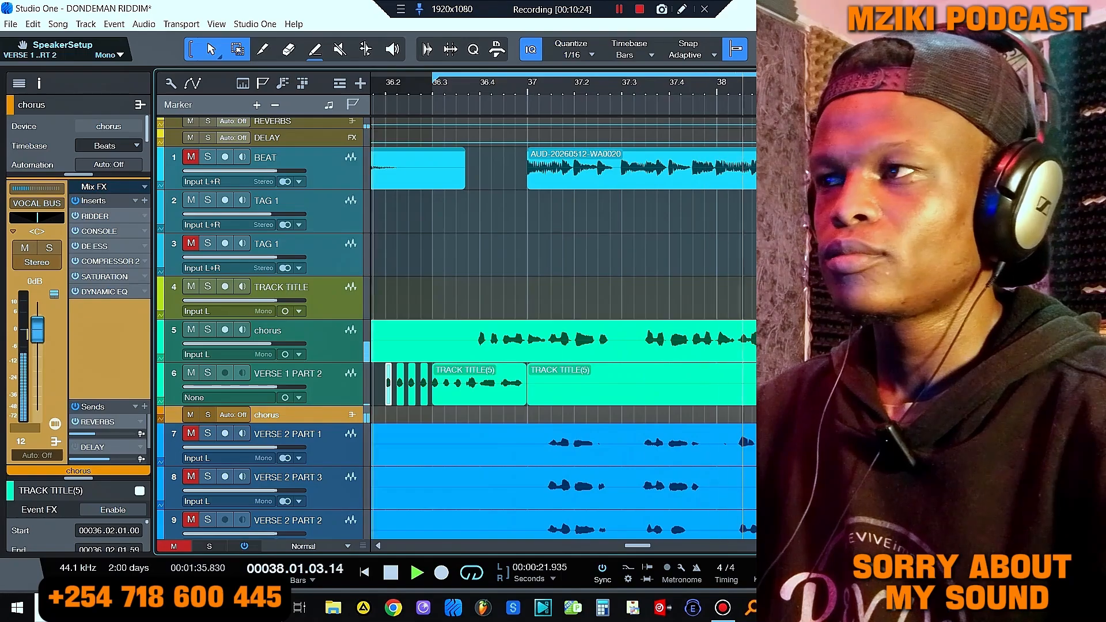
key("space")
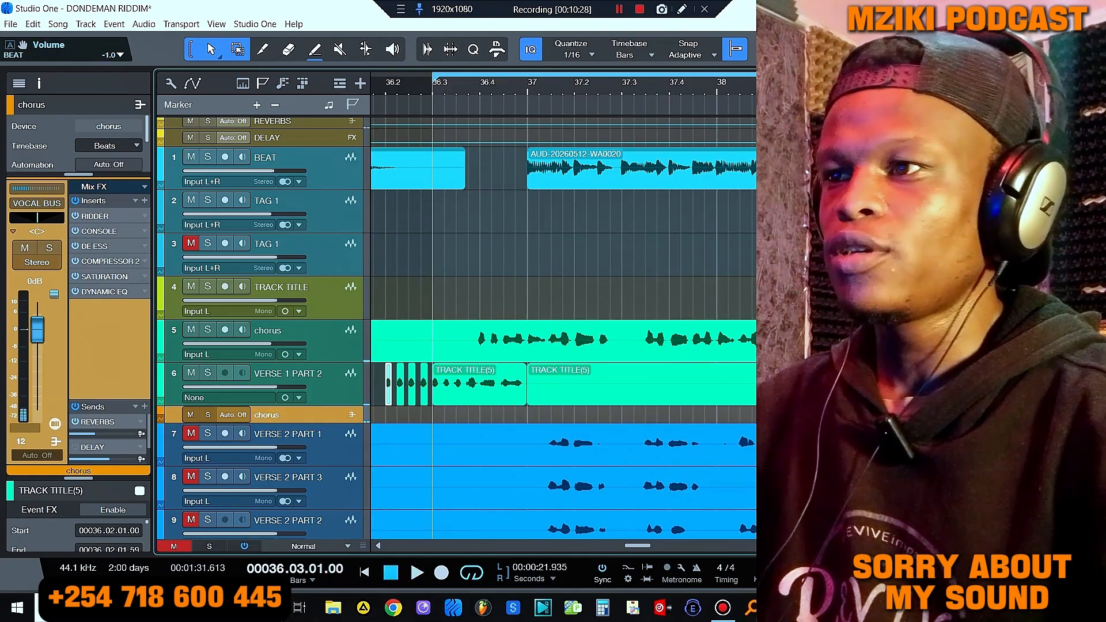
key("space")
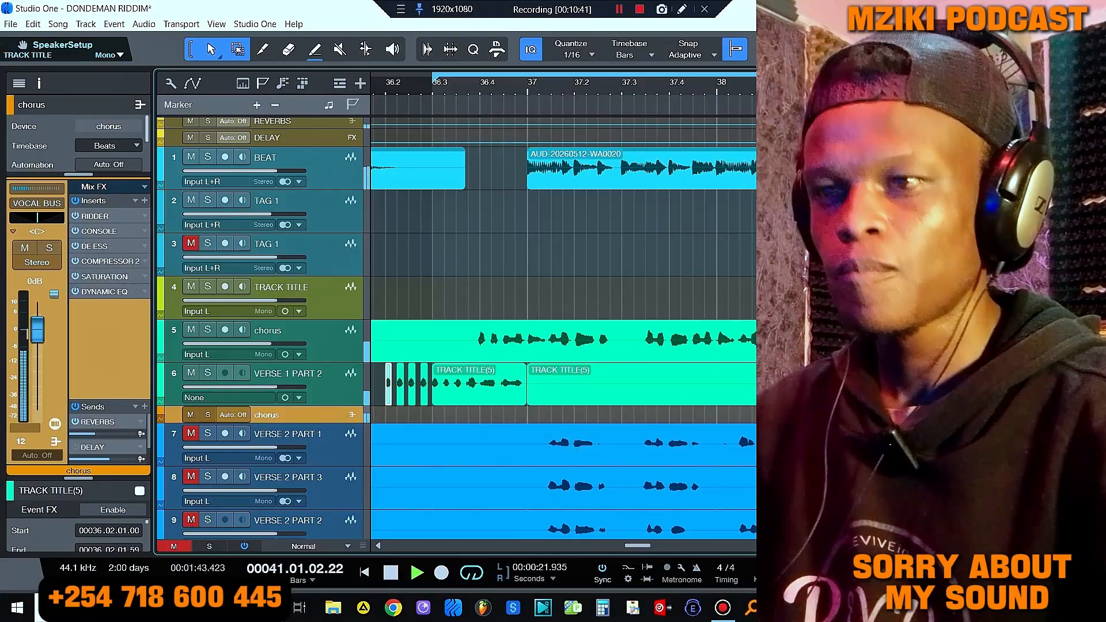
key("space")
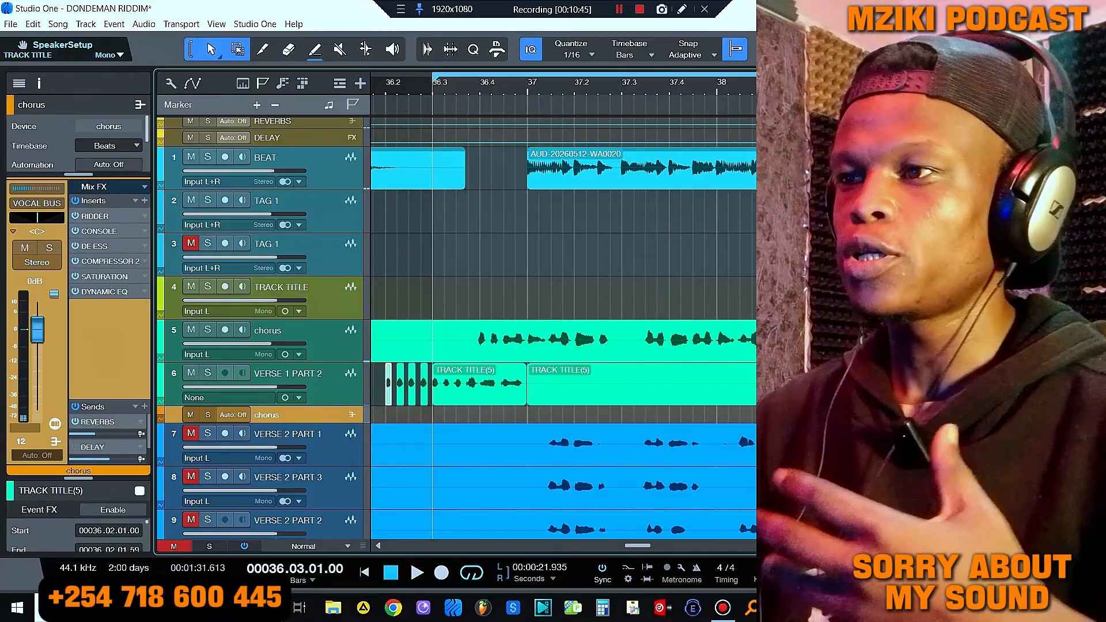
Step: Mute the VERSE 1 PART 2 and chorus tracks, and unmute the three VERSE 2 tracks with the choir bus
scroll(455, 329, "down", 1)
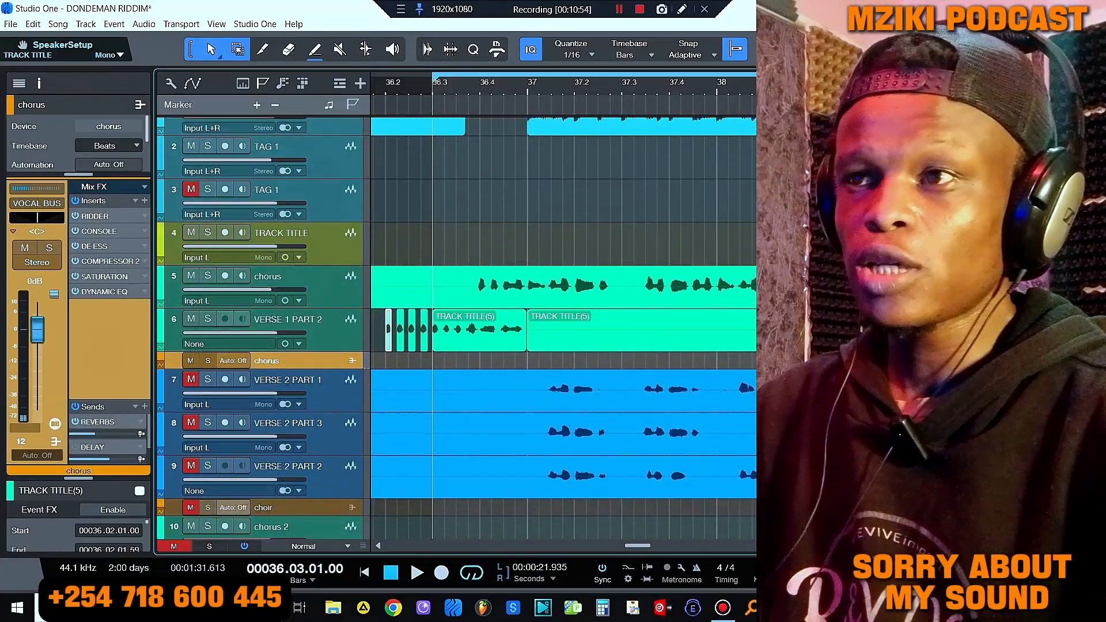
scroll(565, 329, "down", 2)
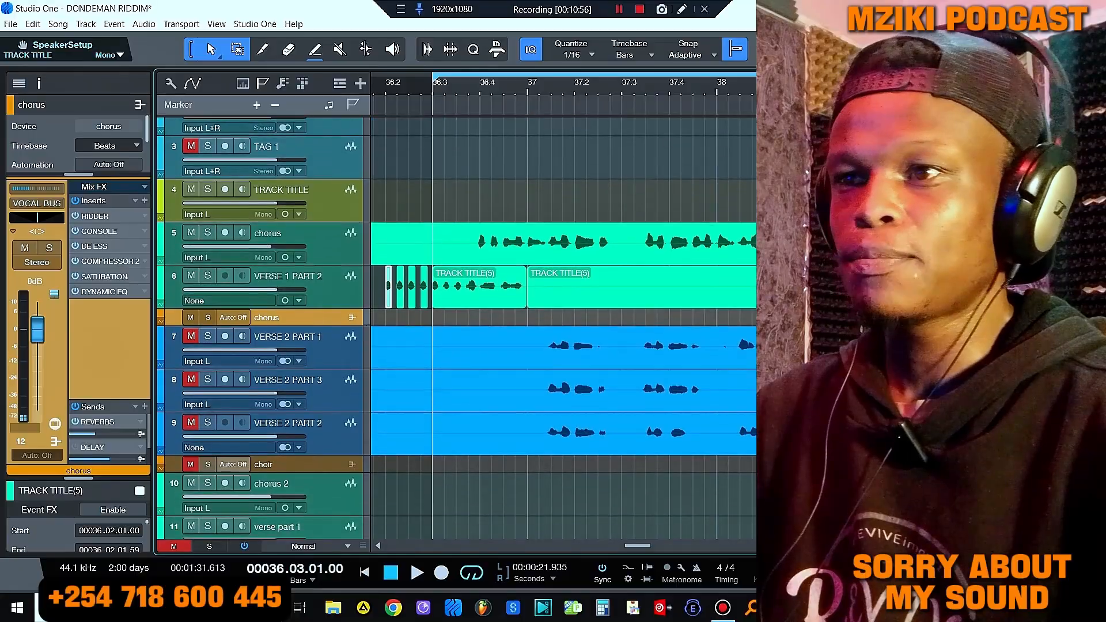
scroll(455, 329, "down", 1)
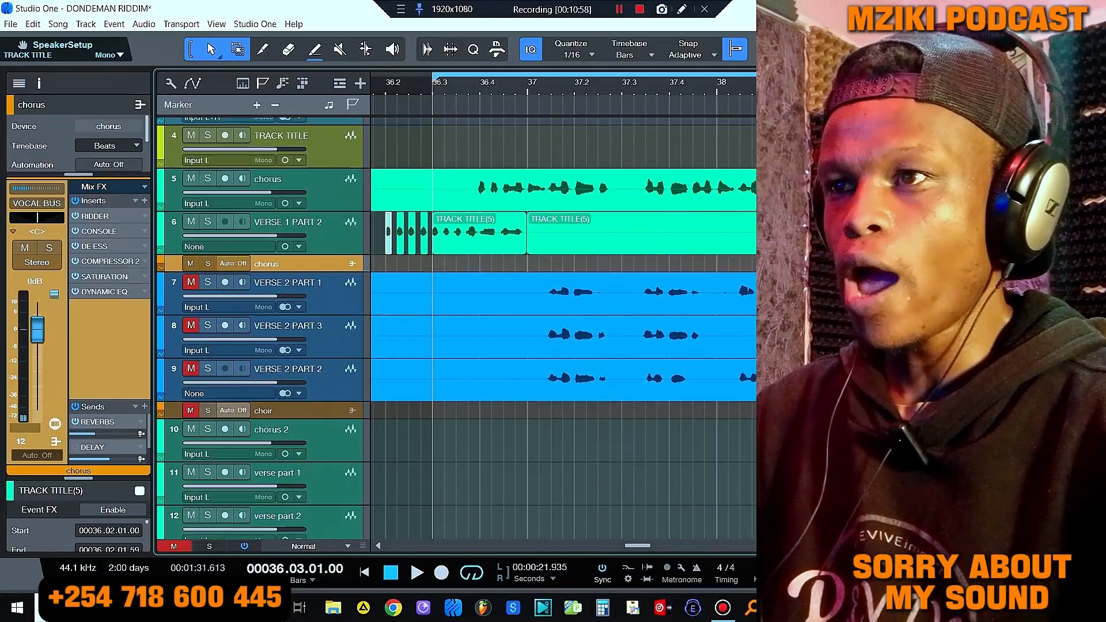
left_click(190, 221)
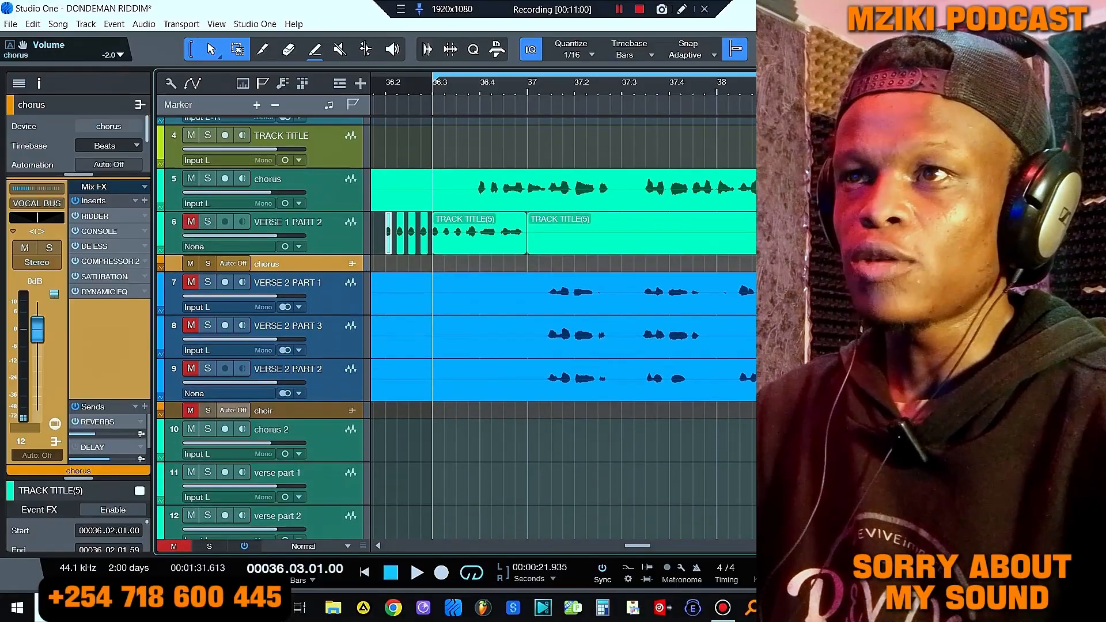
Step: Audition the VERSE 2 choir vocals together with the beat, and mute the BEAT track
scroll(260, 328, "up", 3)
key("space")
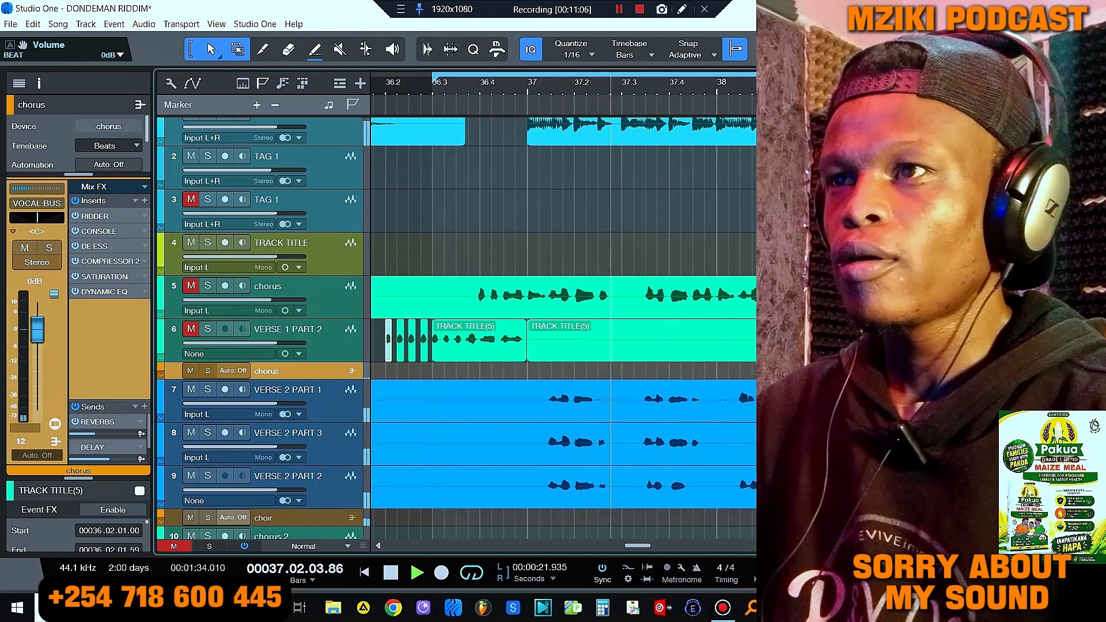
scroll(455, 329, "up", 1)
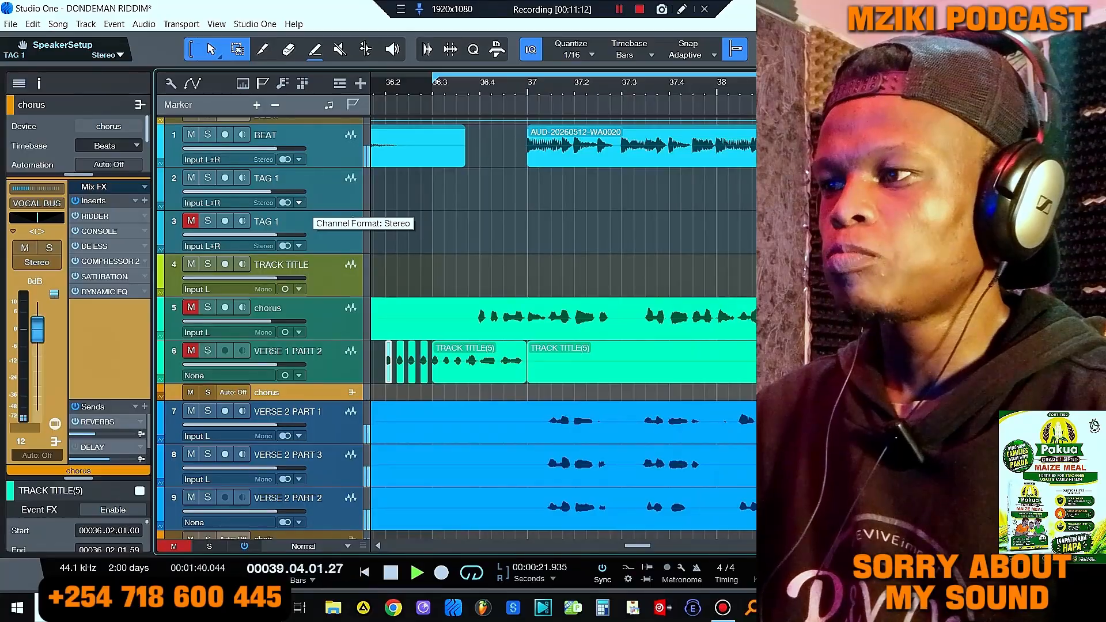
key("space")
left_click(192, 135)
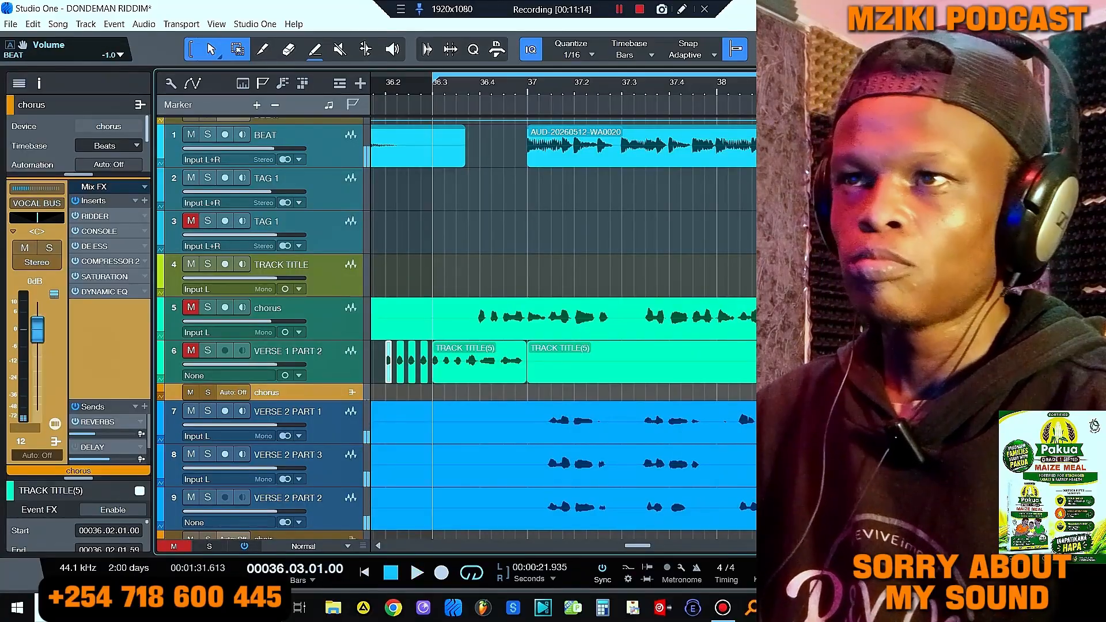
Step: Examine the inserts and panning of the VERSE 2 vocal tracks and the choir bus
scroll(456, 328, "down", 4)
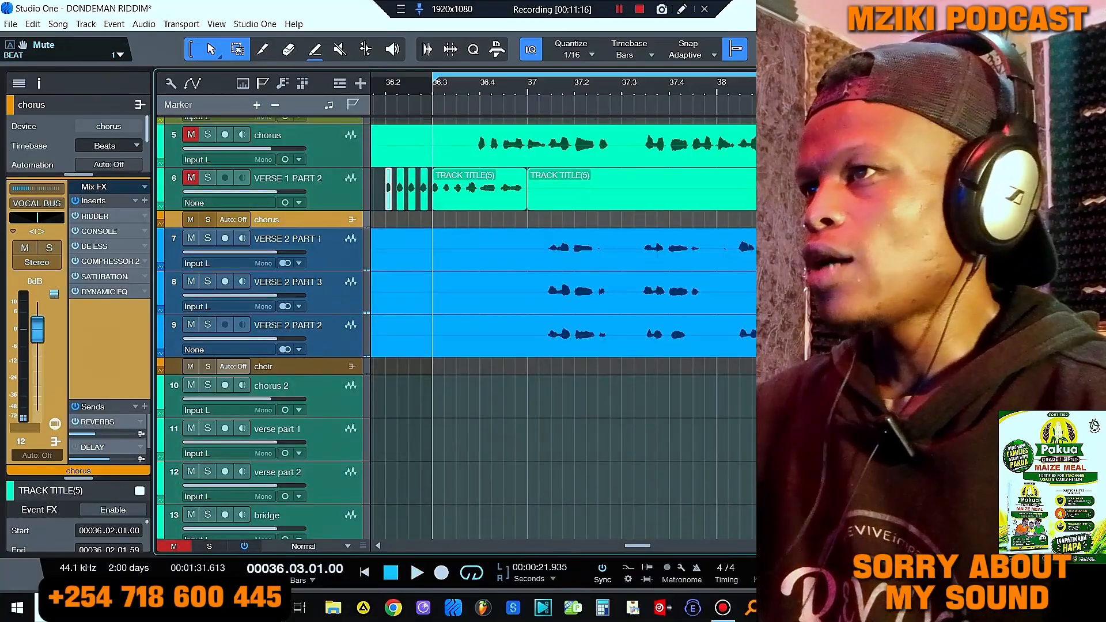
key("e")
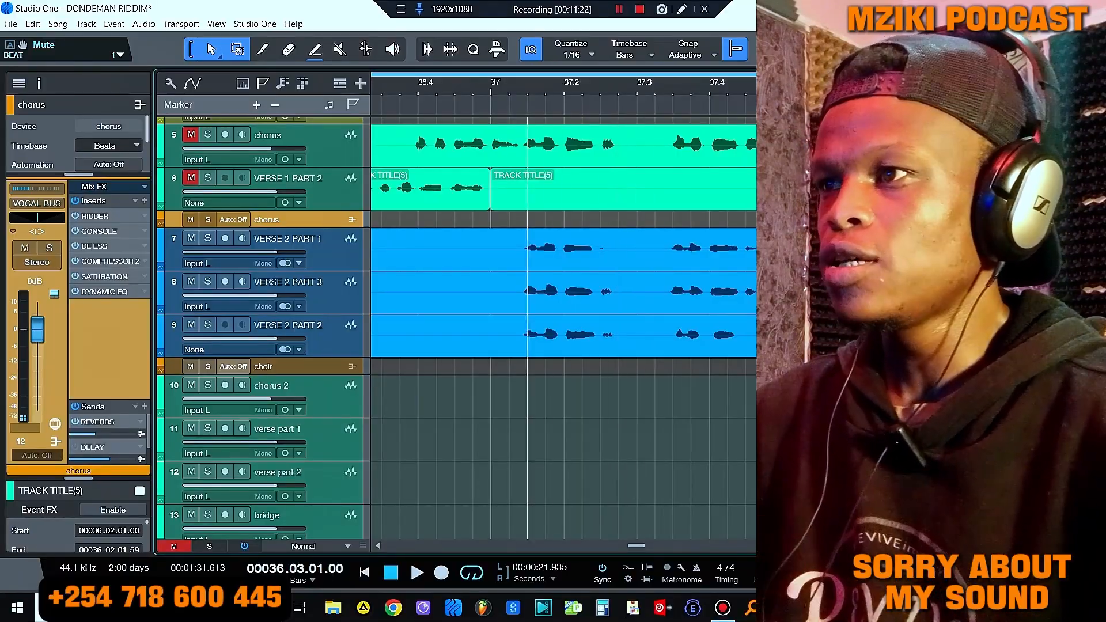
left_click(565, 249)
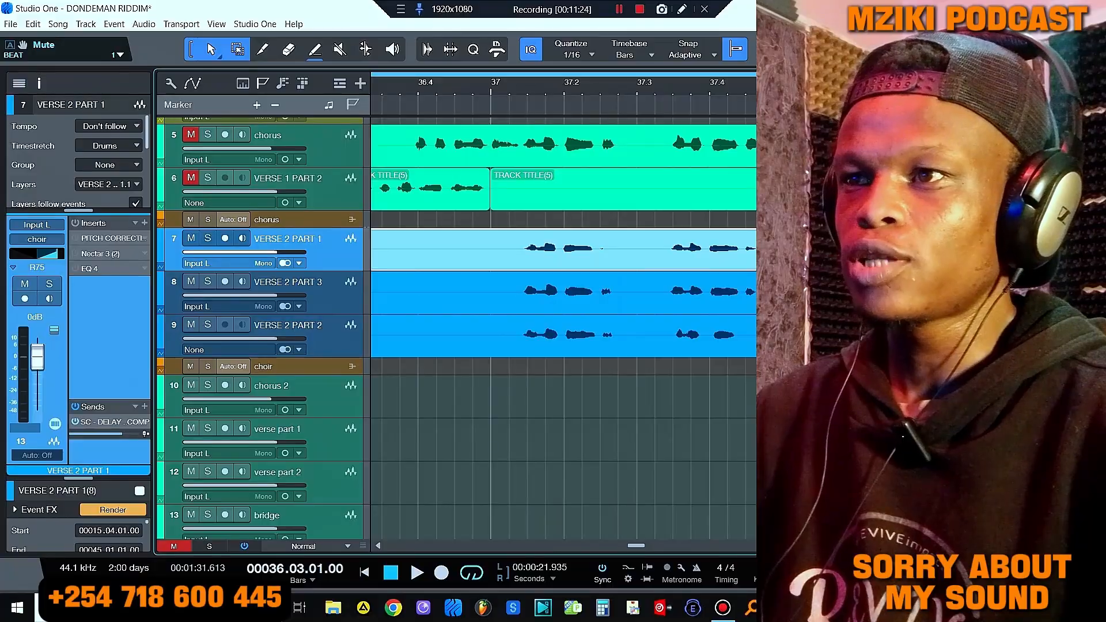
key("Down")
key("Down")
key("Down")
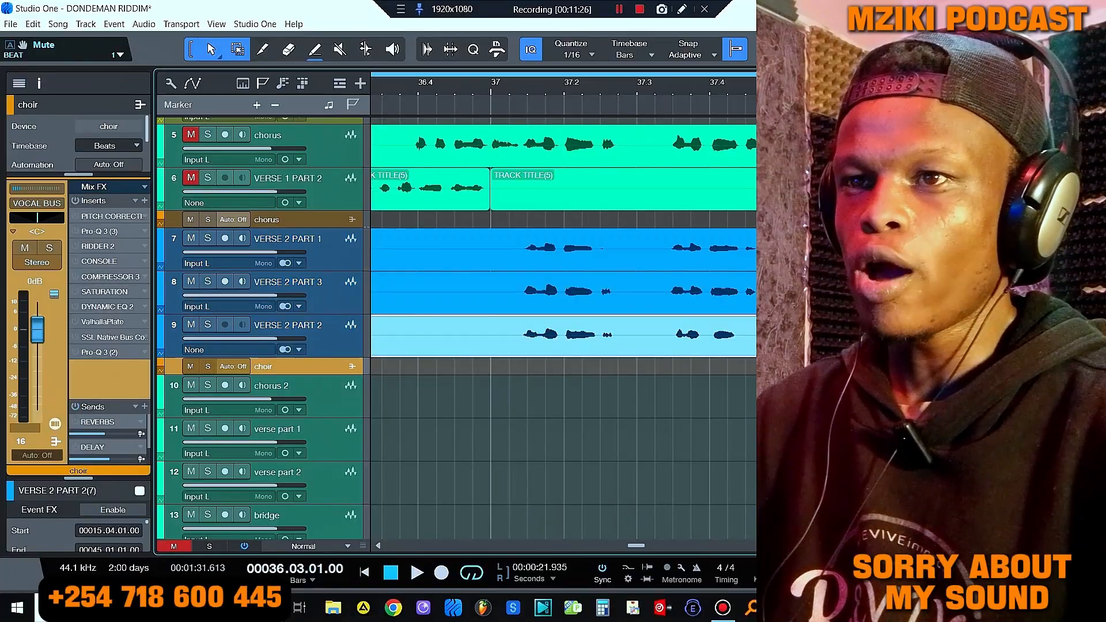
left_click(565, 249)
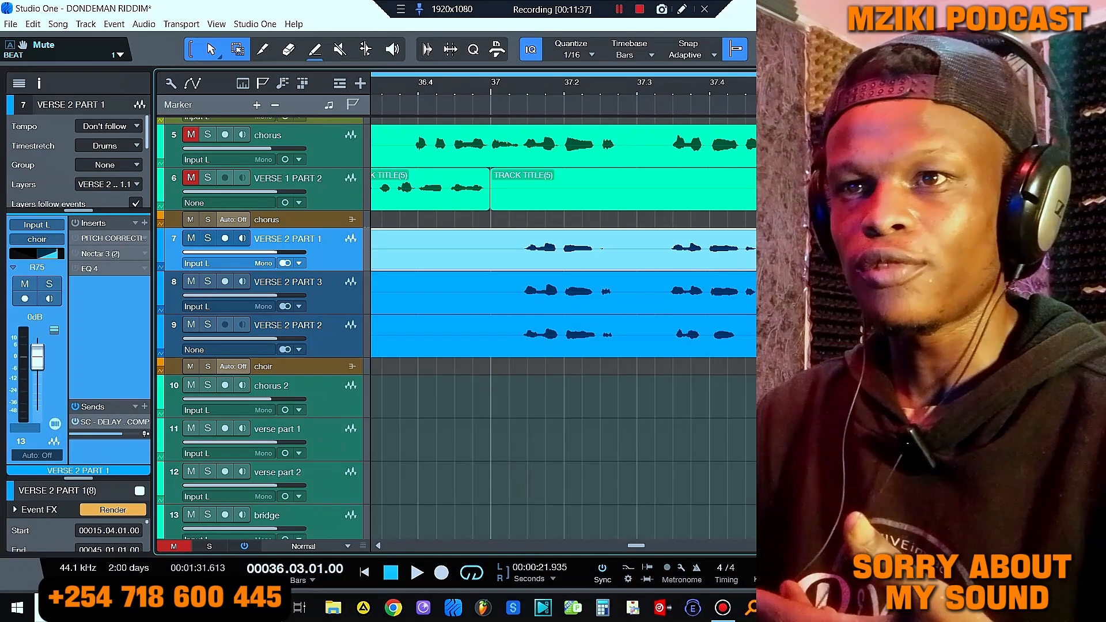
left_click(490, 293)
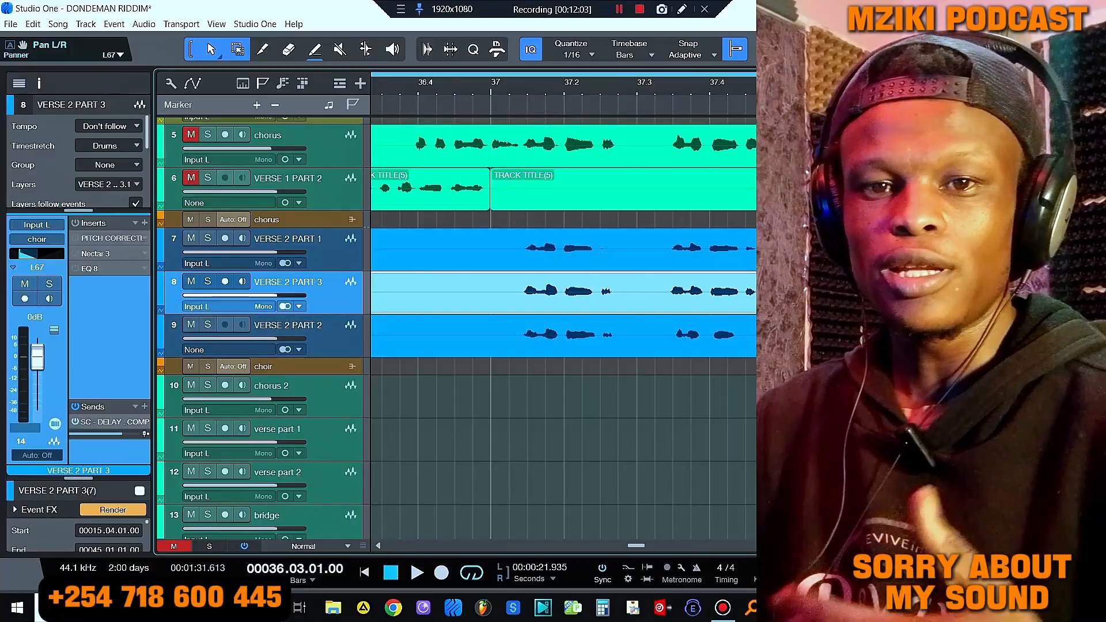
Step: Mute the VERSE 2 PART 2 track and audition the panned VERSE 2 PART 1 and PART 3 vocals
left_click(191, 325)
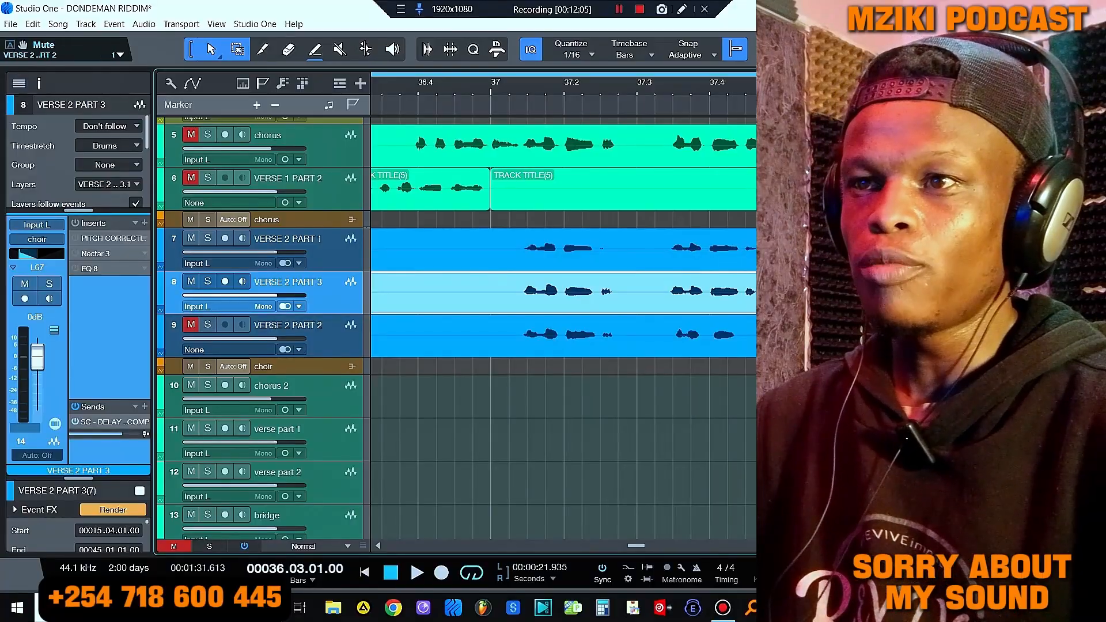
left_click(438, 250)
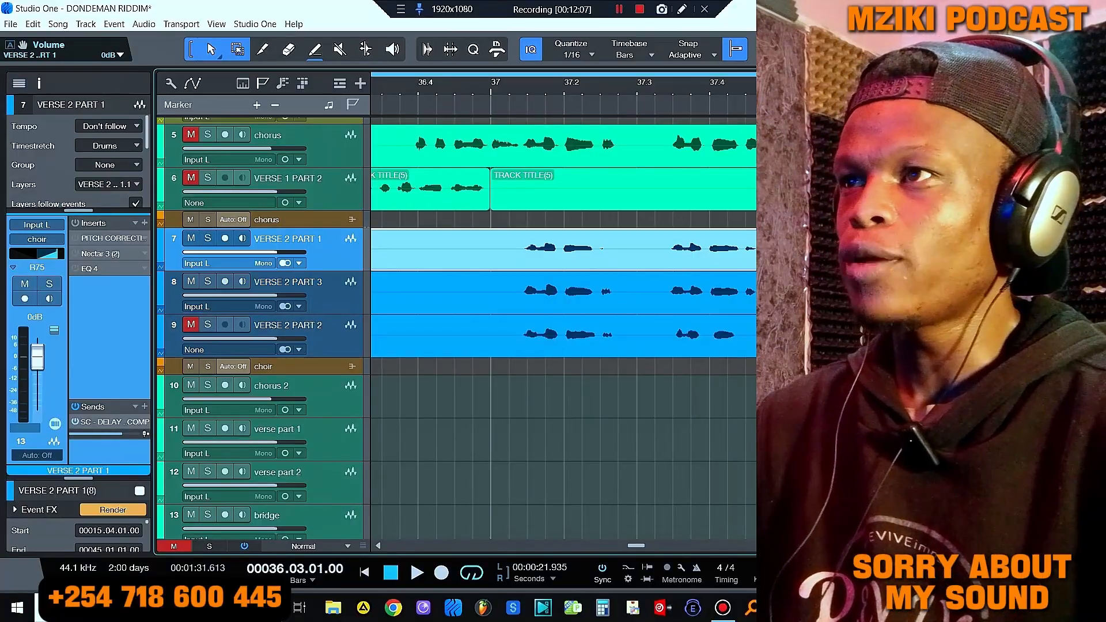
key("space")
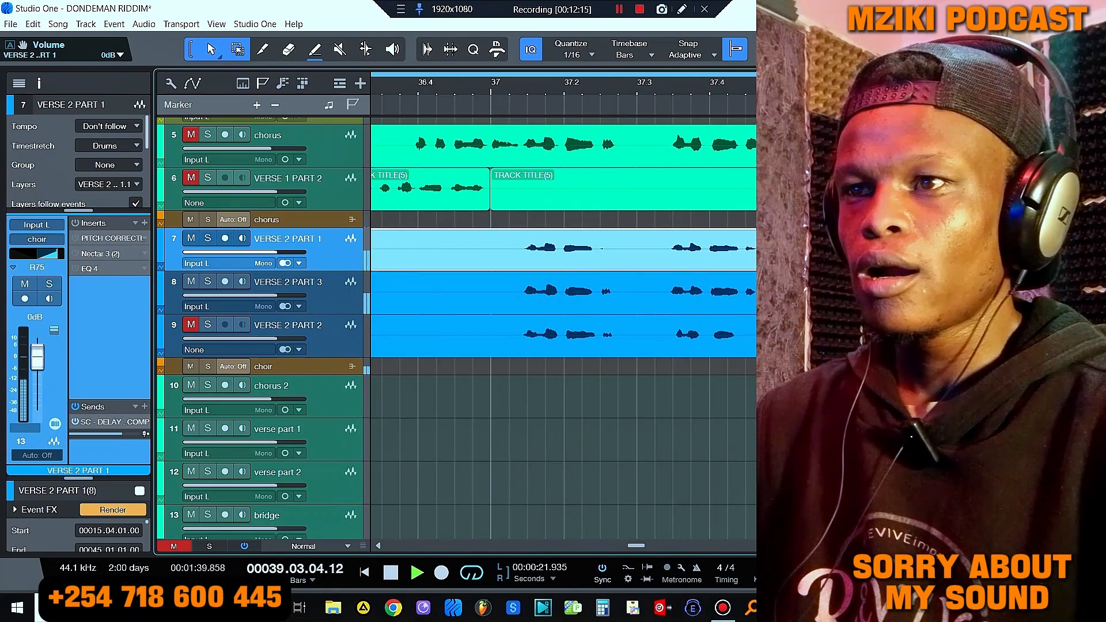
key("space")
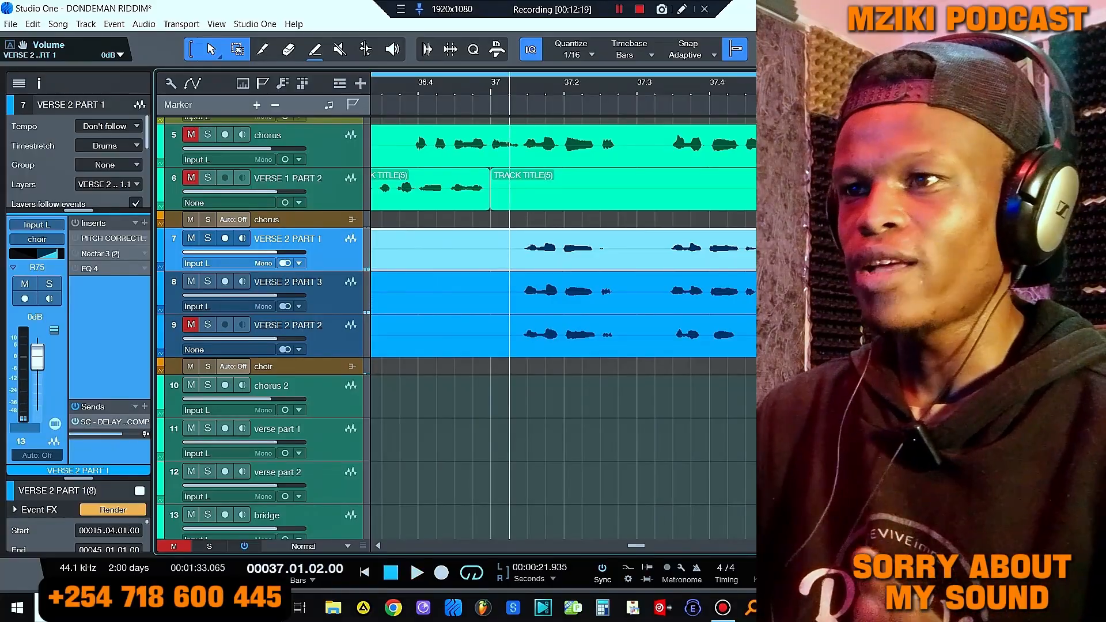
Step: Compare the VERSE 2 PART 3 and PART 1 channels, and turn on and open the Nectar 3 (2) insert on PART 1
left_click(634, 293)
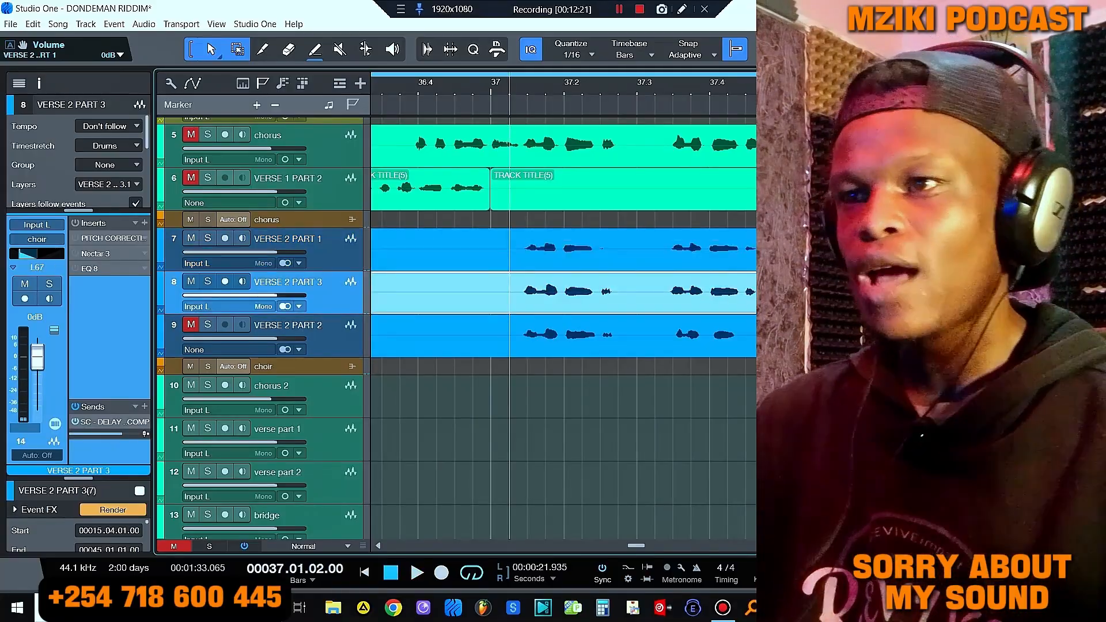
left_click(633, 249)
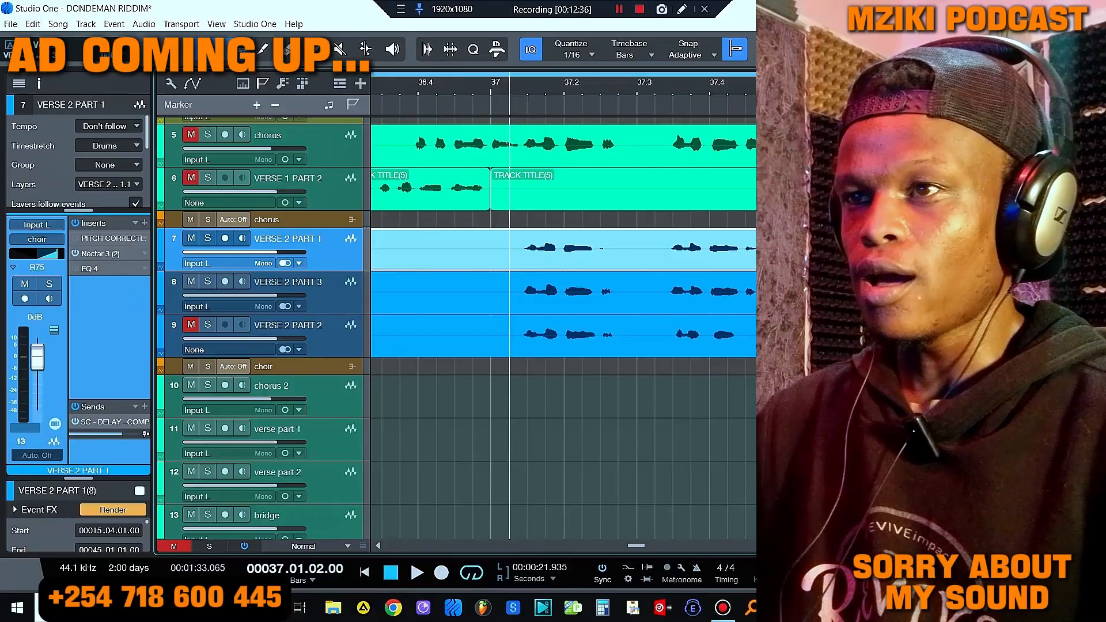
double_click(101, 254)
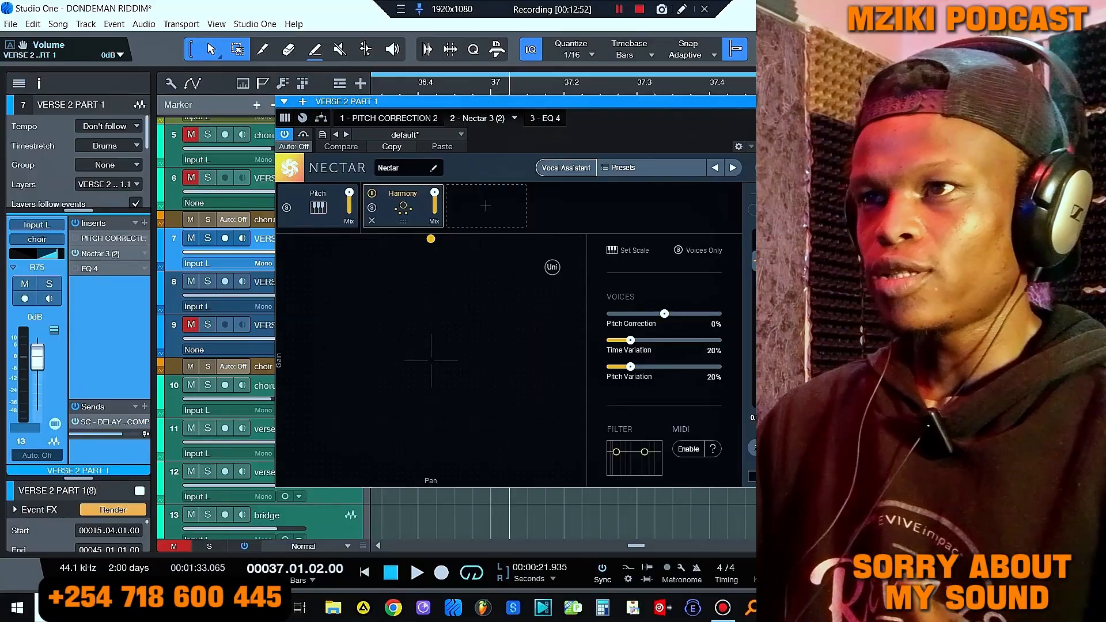
Step: Check Nectar's Pitch module, and place a Superoctave voice in the Harmony module at gain -2.6 and pan 64.1
left_click(318, 207)
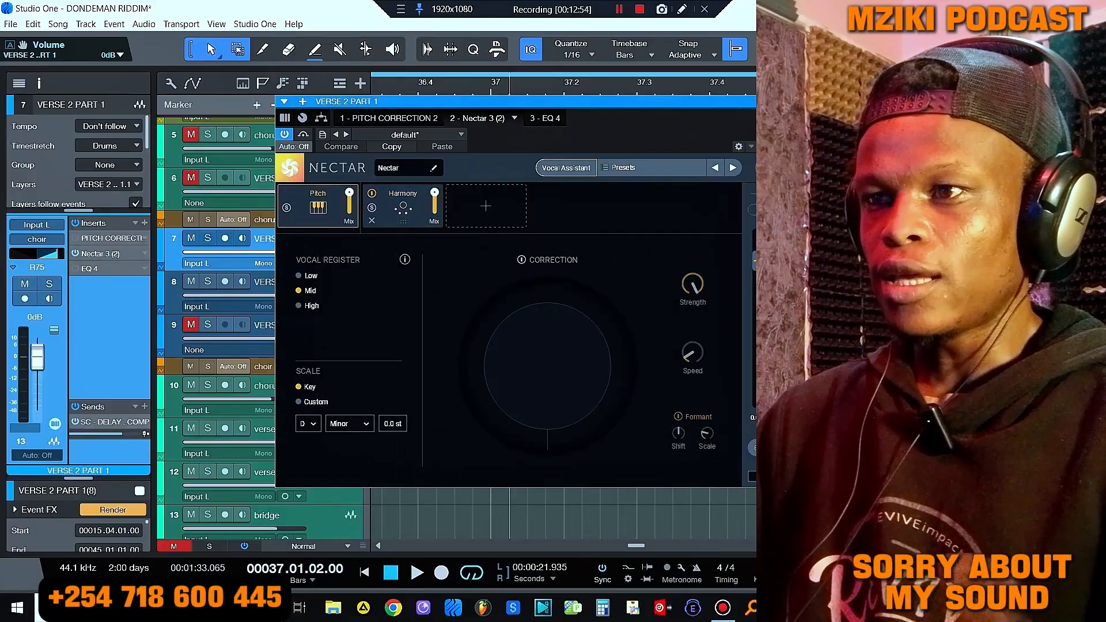
left_click(403, 207)
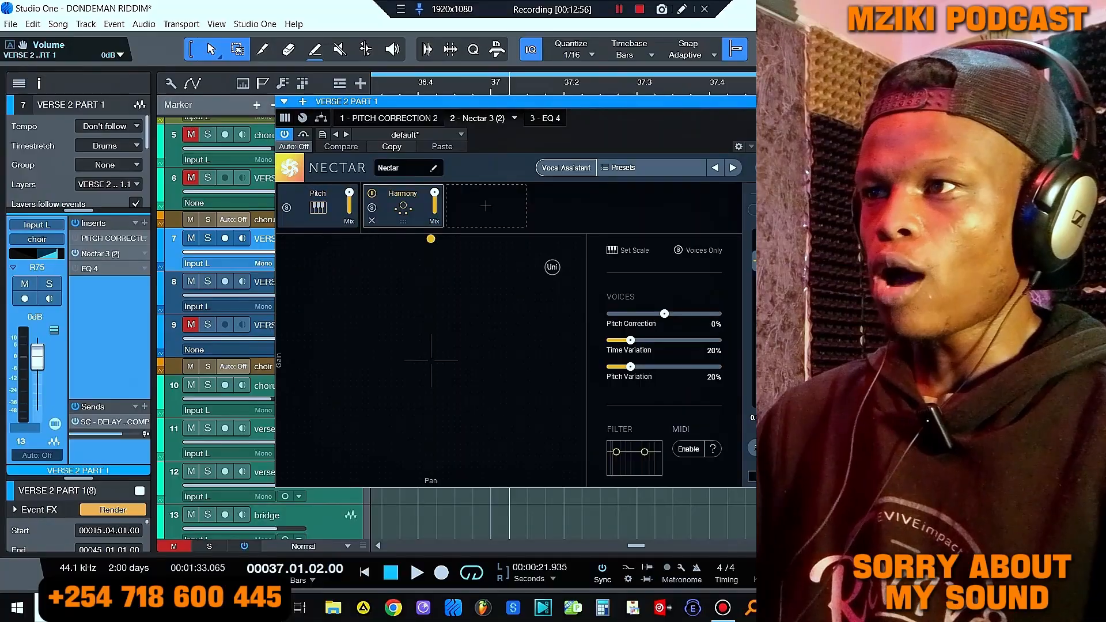
left_click(525, 273)
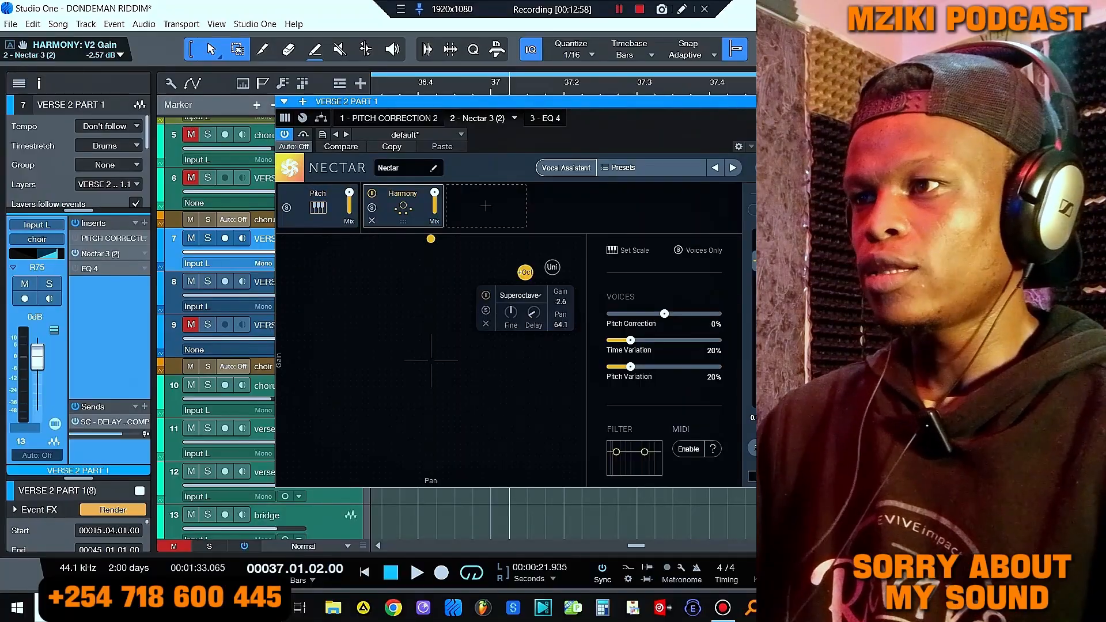
Step: Set the Harmony voice to Superoctave at gain 0.0 and pan 58.6, and audition it with VERSE 2 PART 3 muted
left_click(520, 296)
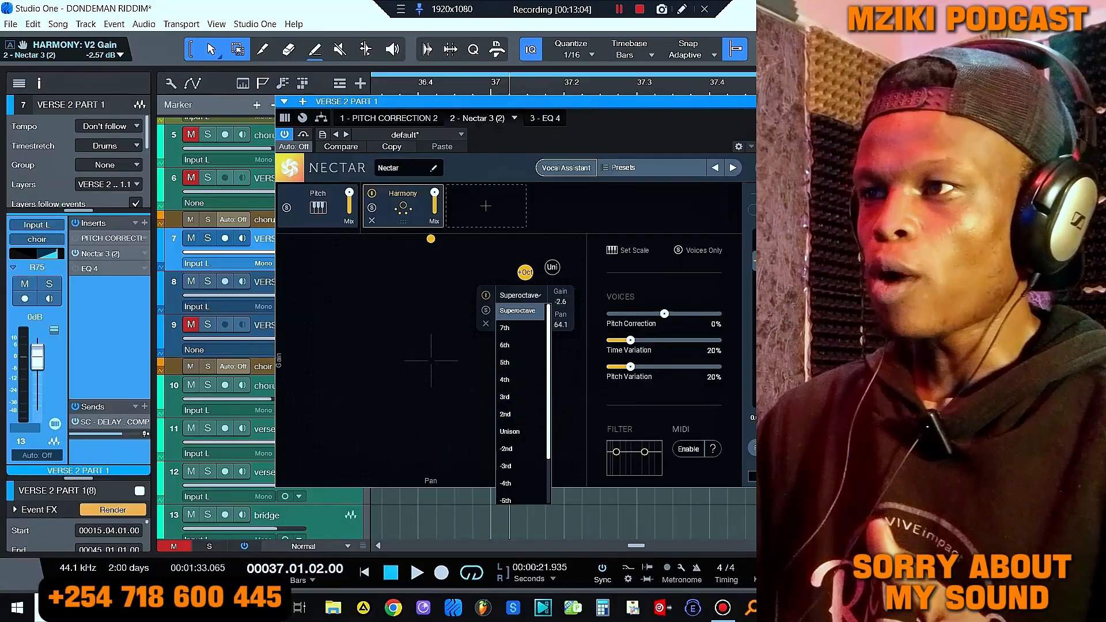
left_click(518, 311)
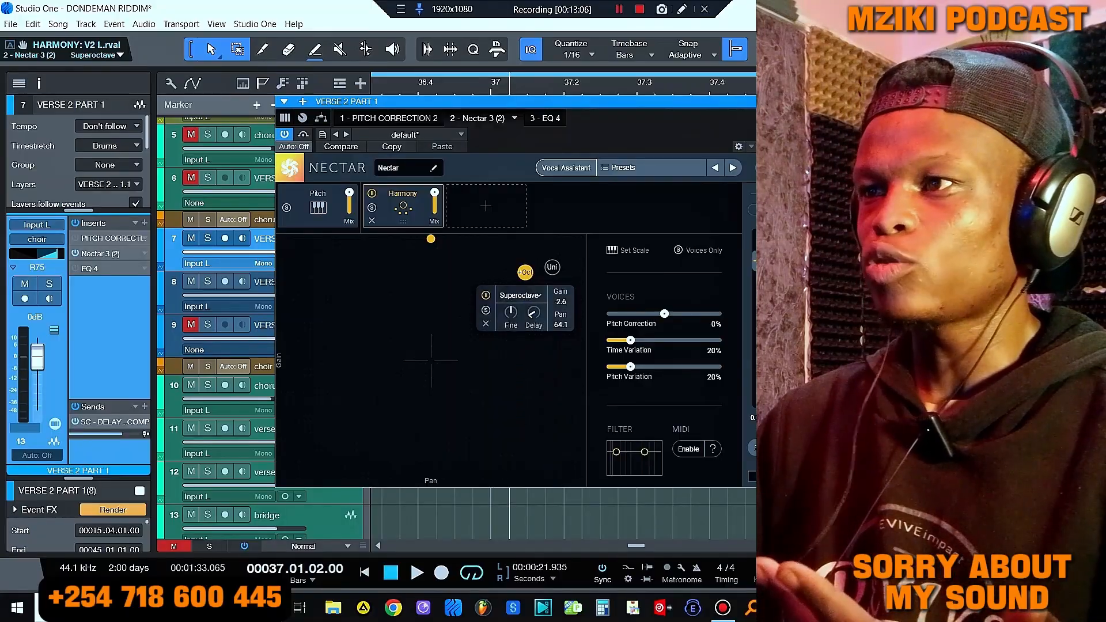
left_click_drag(525, 272, 517, 241)
left_click(191, 282)
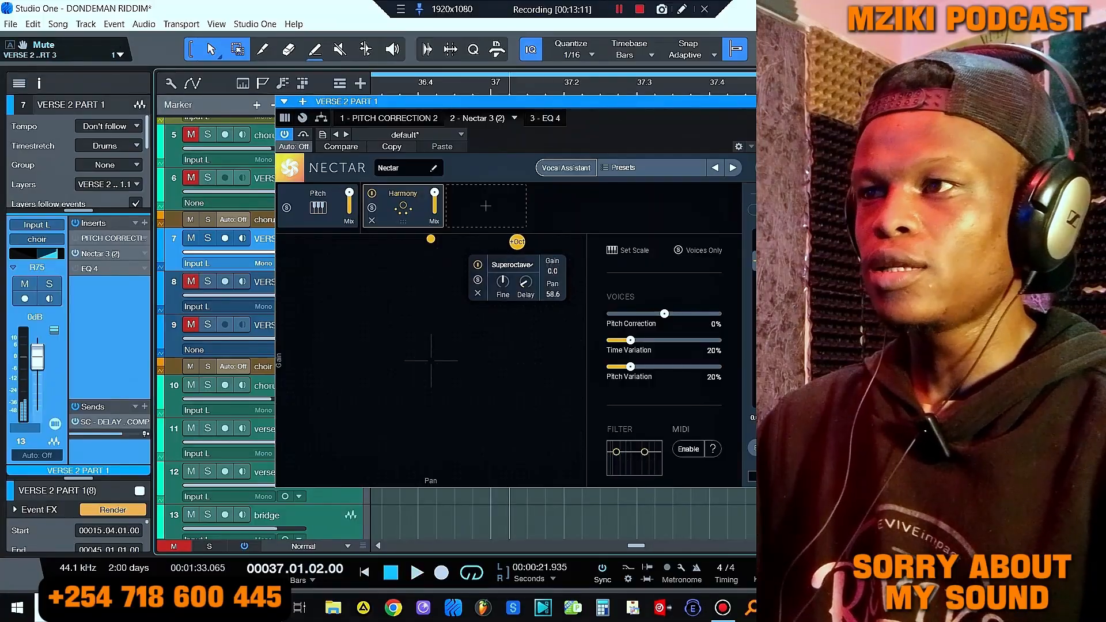
key("space")
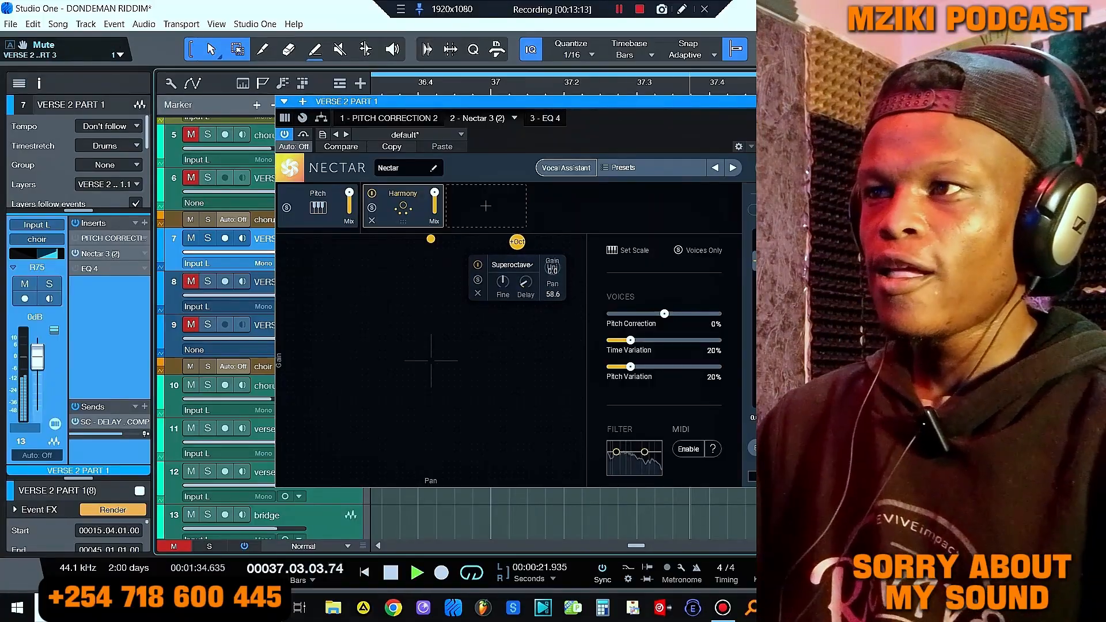
Step: Try the Superoctave voice at gain -0.7 and pan 57.4, and remove it from Nectar's Harmony module
left_click_drag(517, 241, 515, 250)
key("space")
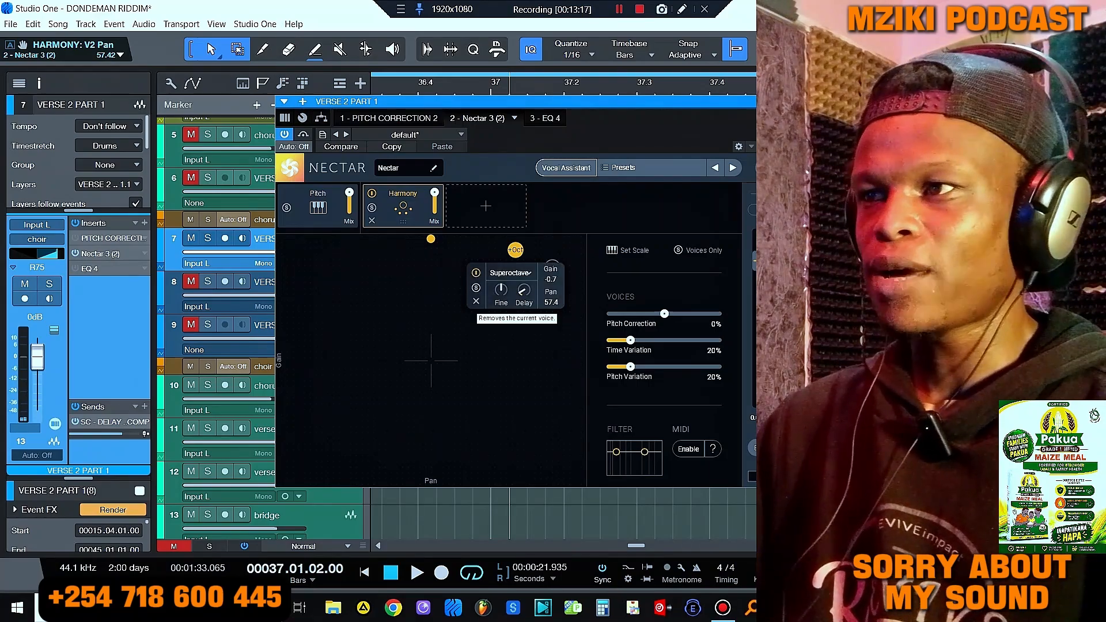
left_click(476, 301)
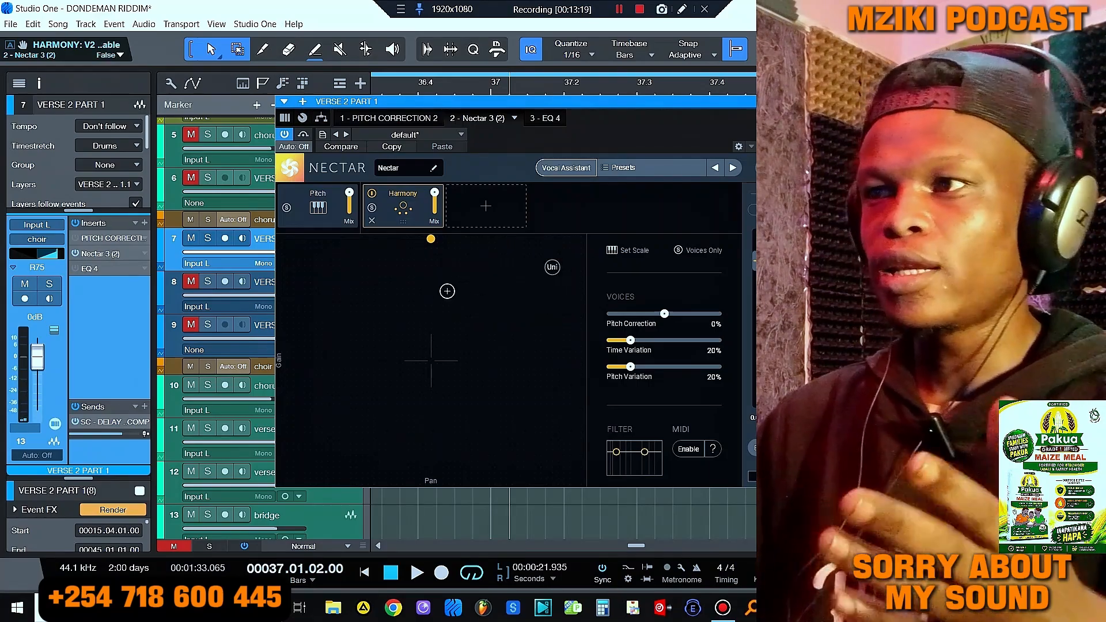
Step: Check the Unison voice and audition VERSE 2 PART 1 with Nectar 3 (2) bypassed and active
left_click(552, 267)
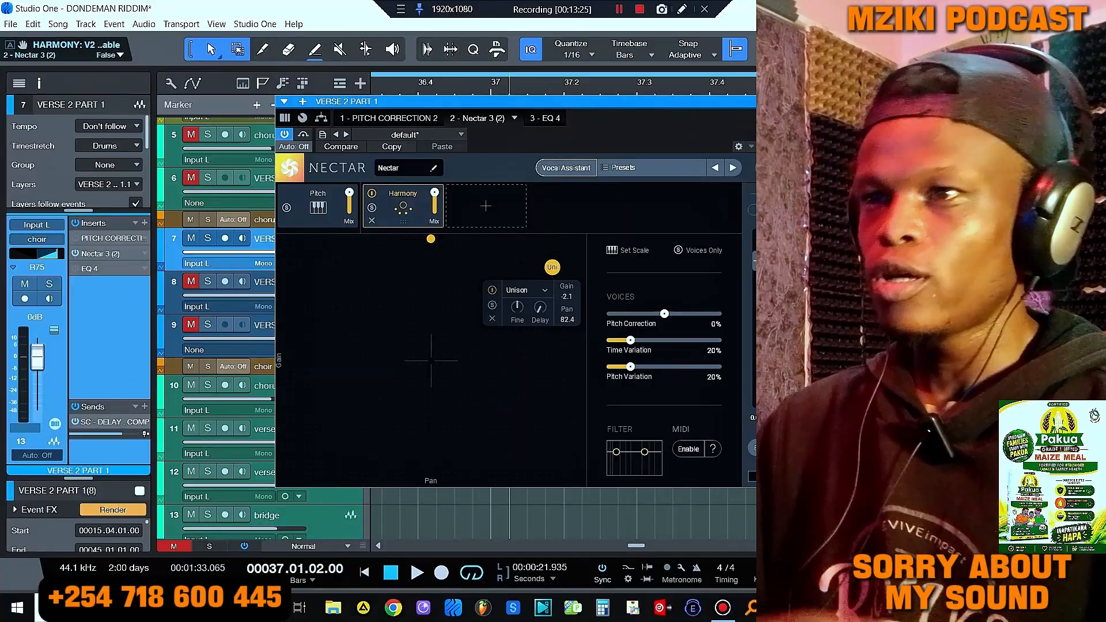
key("space")
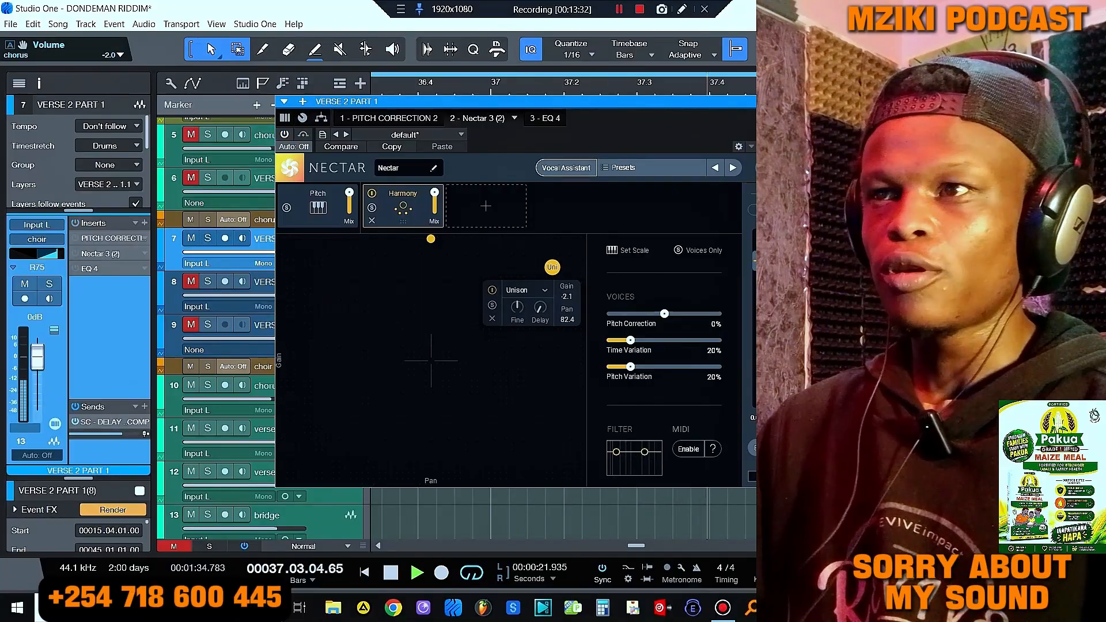
key("space")
key("space")
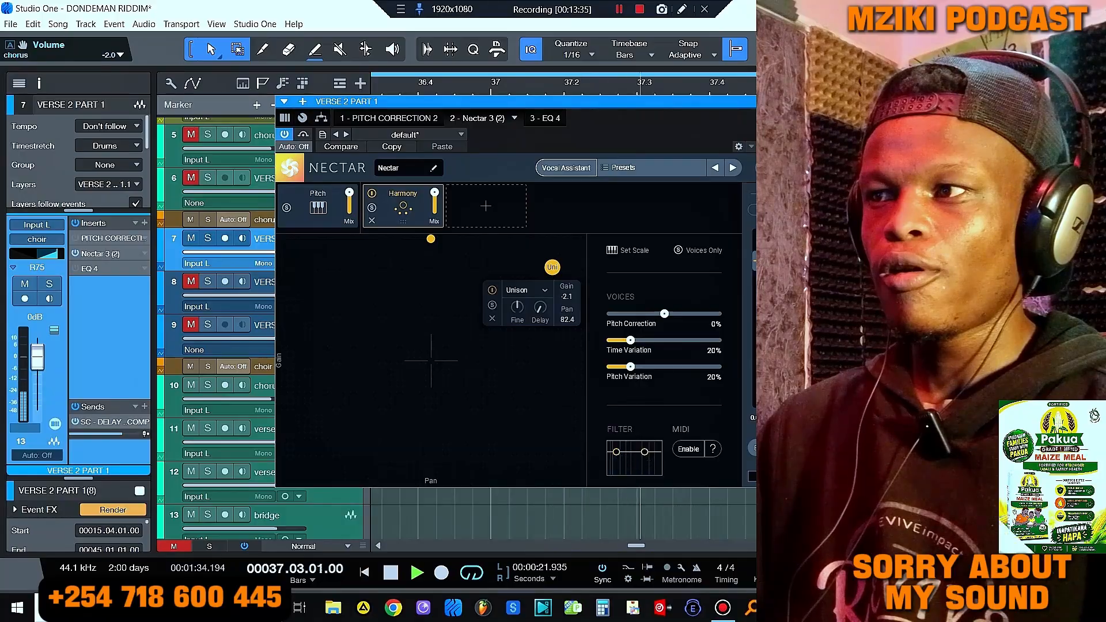
key("space")
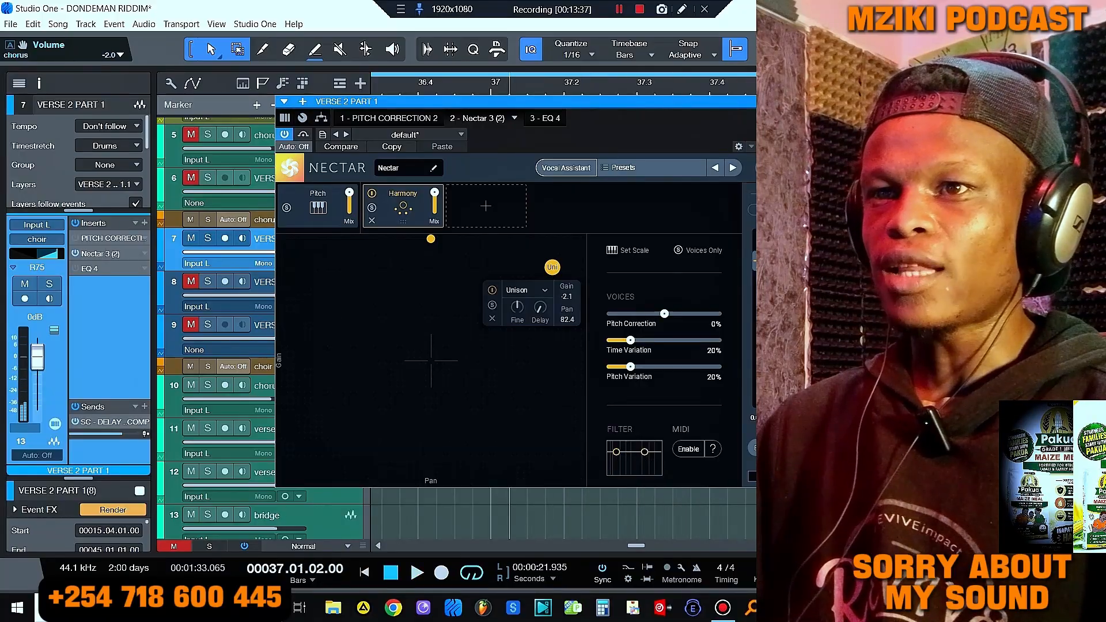
Step: Turn on and open the EQ 4 insert on VERSE 2 PART 1, inspect its purple bell cut, and audition the vocal
left_click(75, 268)
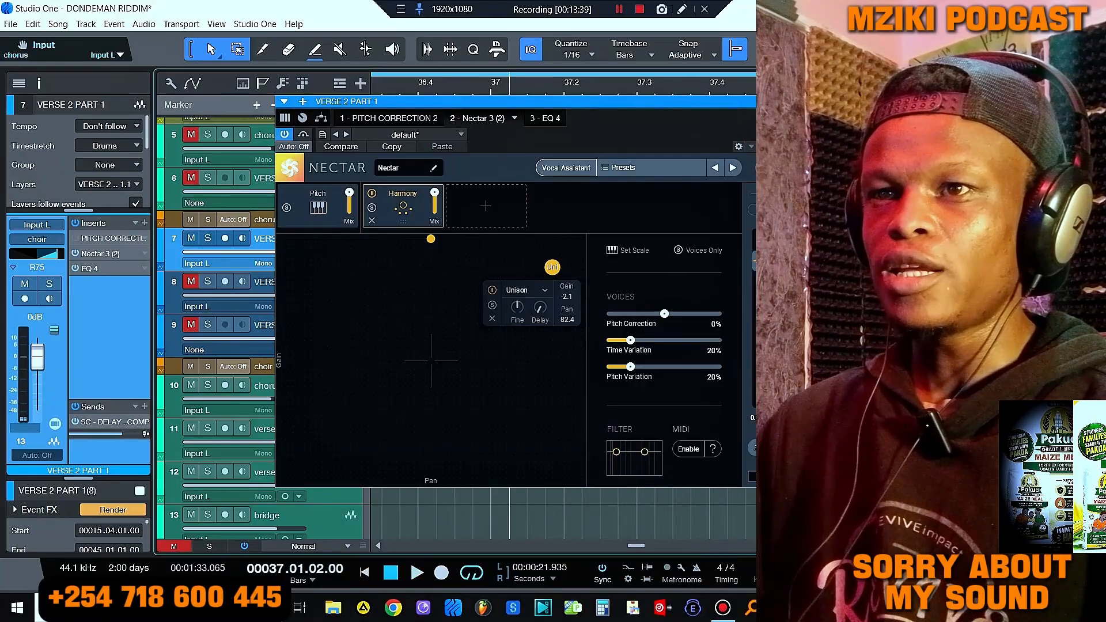
left_click(544, 118)
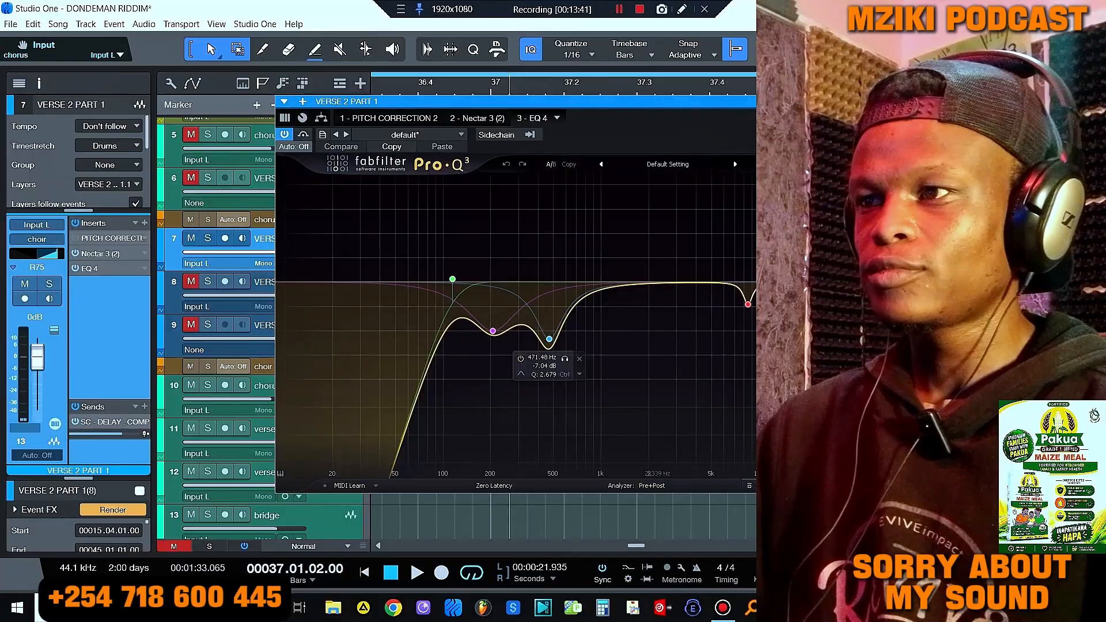
left_click(493, 331)
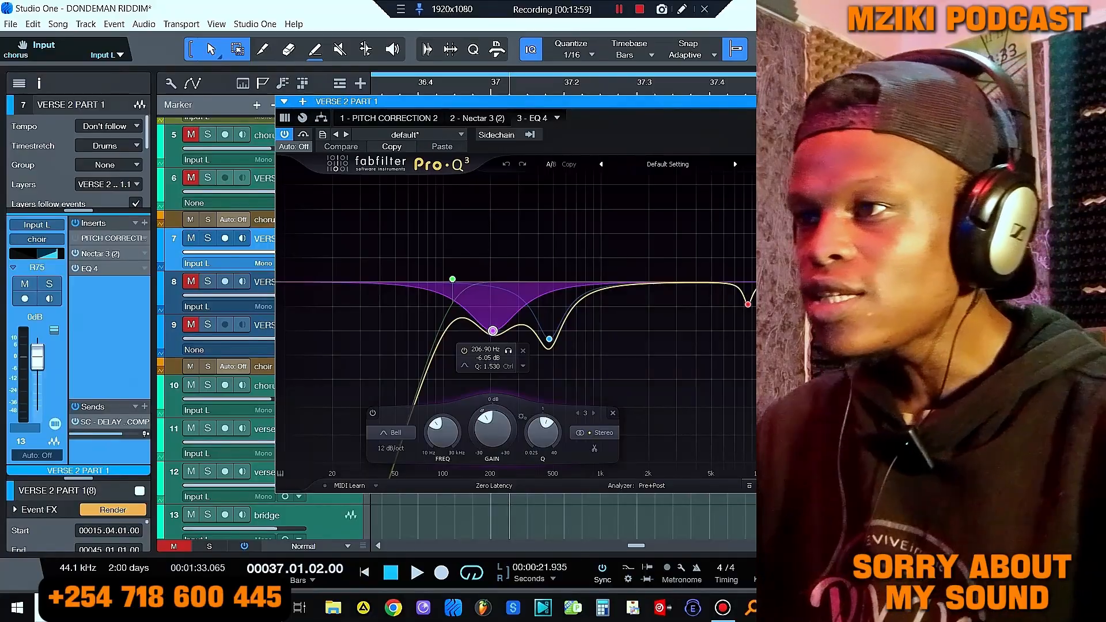
key("space")
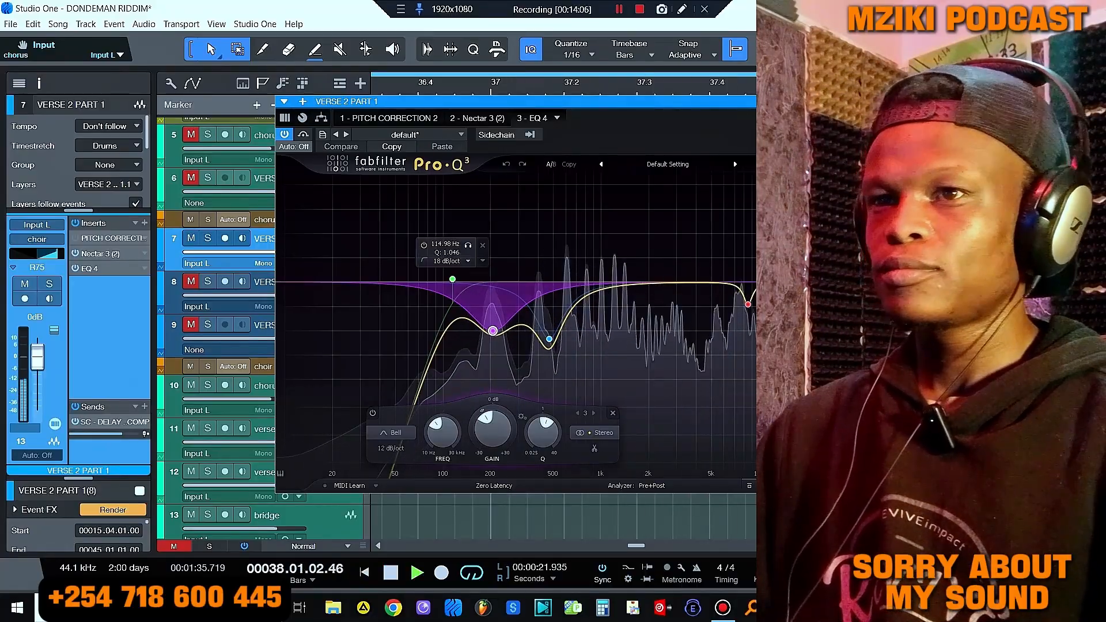
key("space")
Step: Unmute the VERSE 2 PART 3 track, and turn on and open its Nectar 3 insert
left_click_drag(456, 101, 583, 249)
left_click(173, 296)
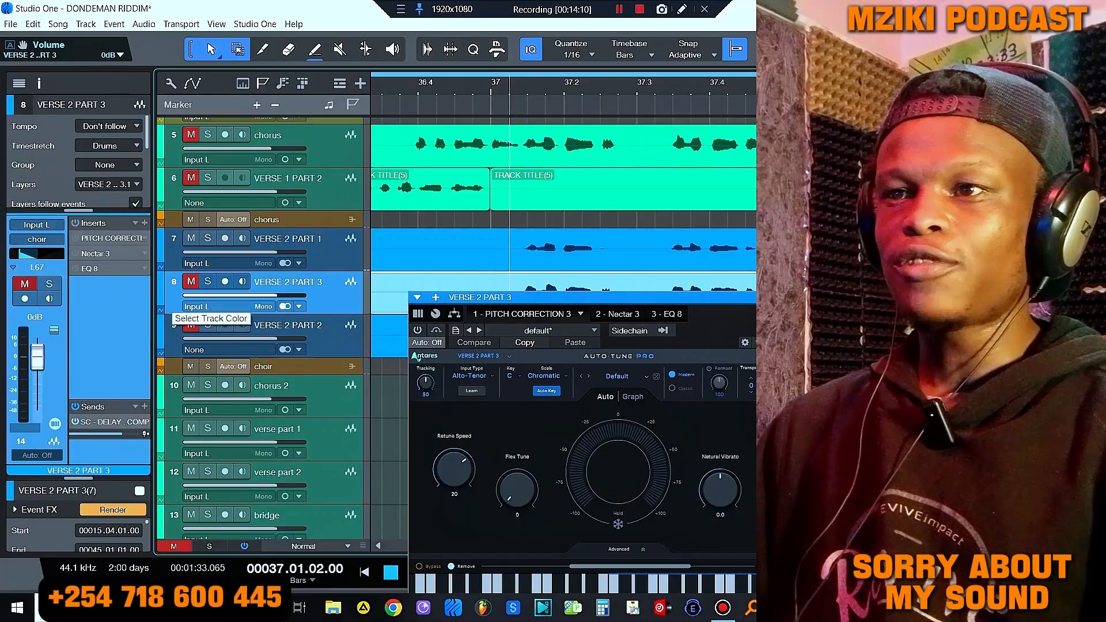
left_click(191, 282)
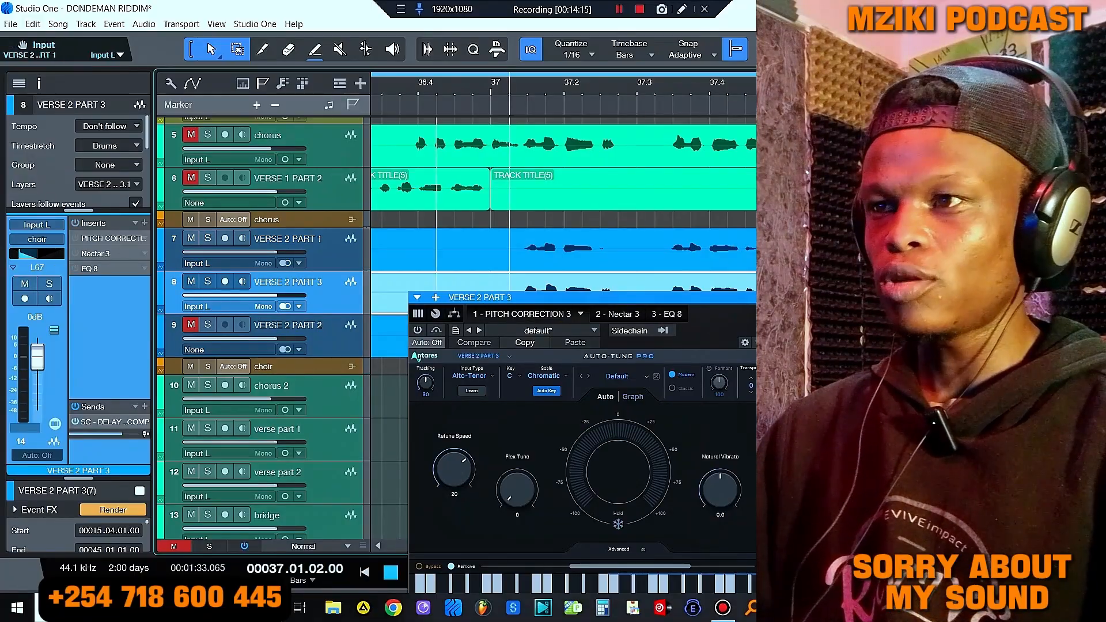
left_click(76, 254)
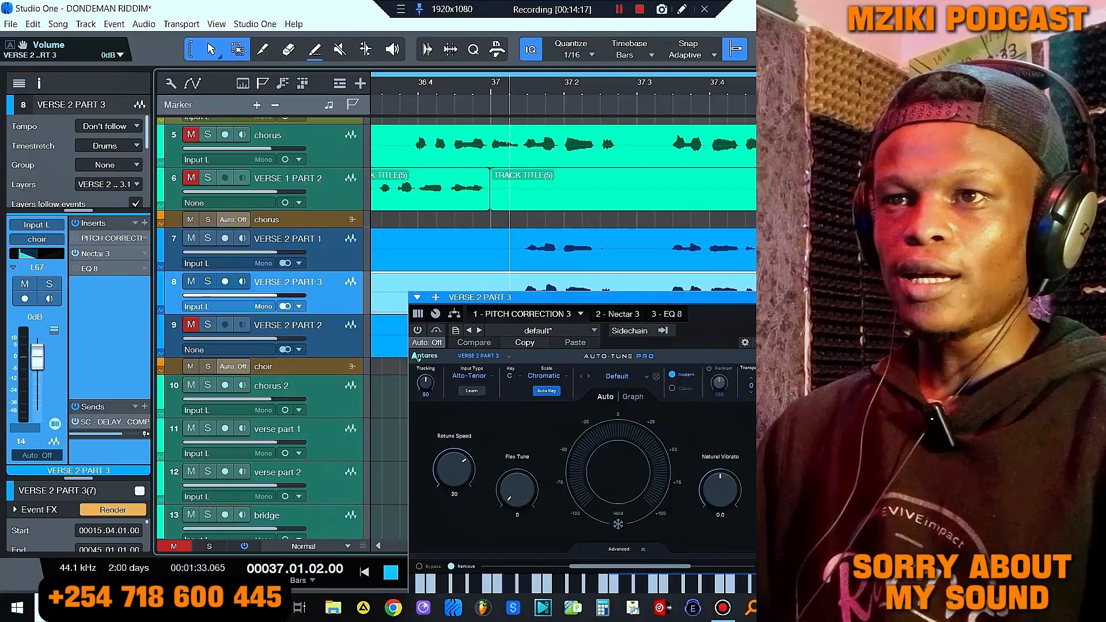
double_click(96, 254)
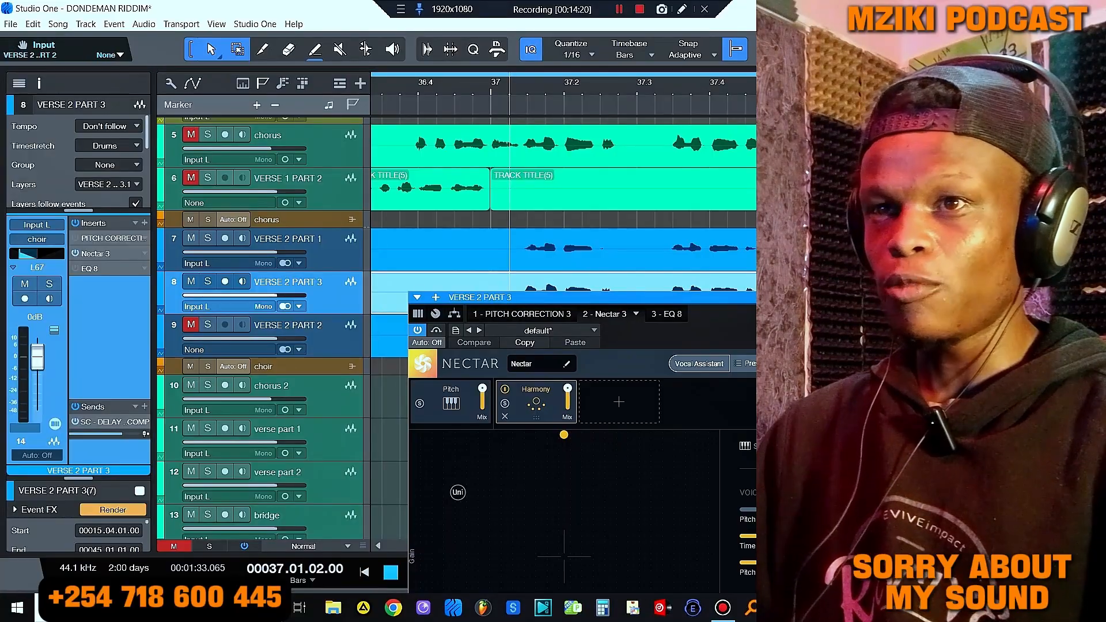
Step: Turn on and open the EQ 8 insert on VERSE 2 PART 3, audition PART 1 and PART 3 together, and close the plug-in window
left_click(75, 268)
double_click(90, 269)
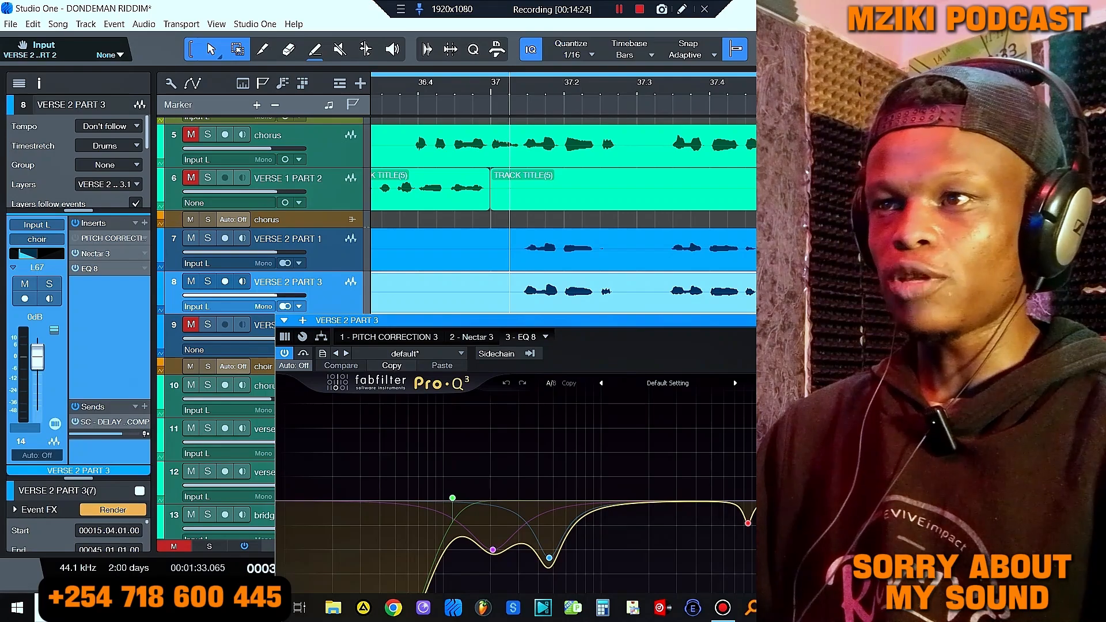
key("space")
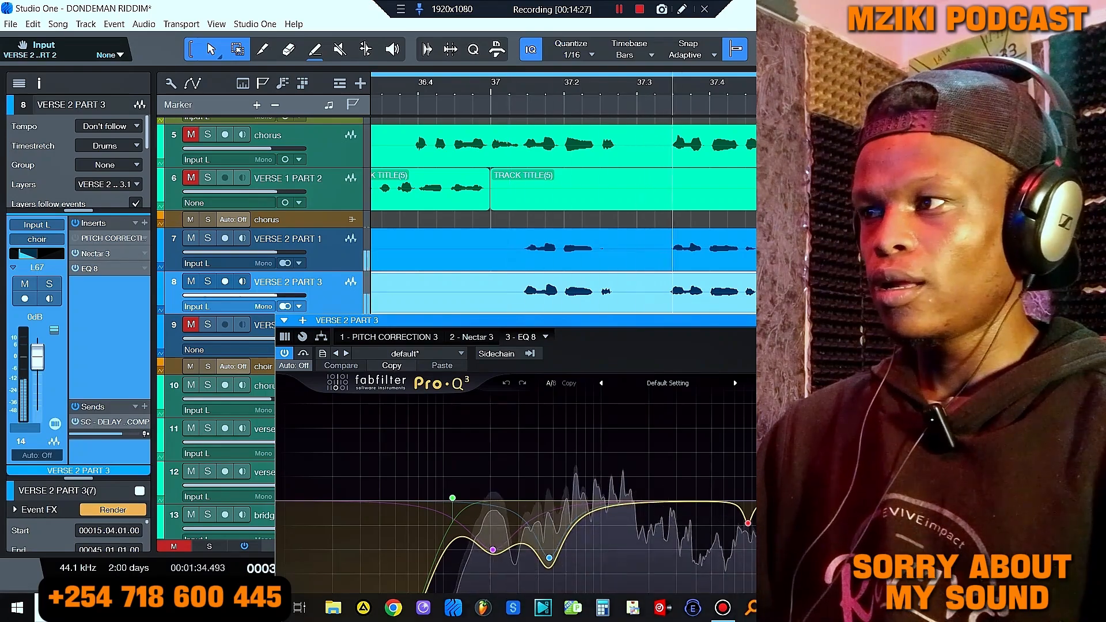
key("ctrl+w")
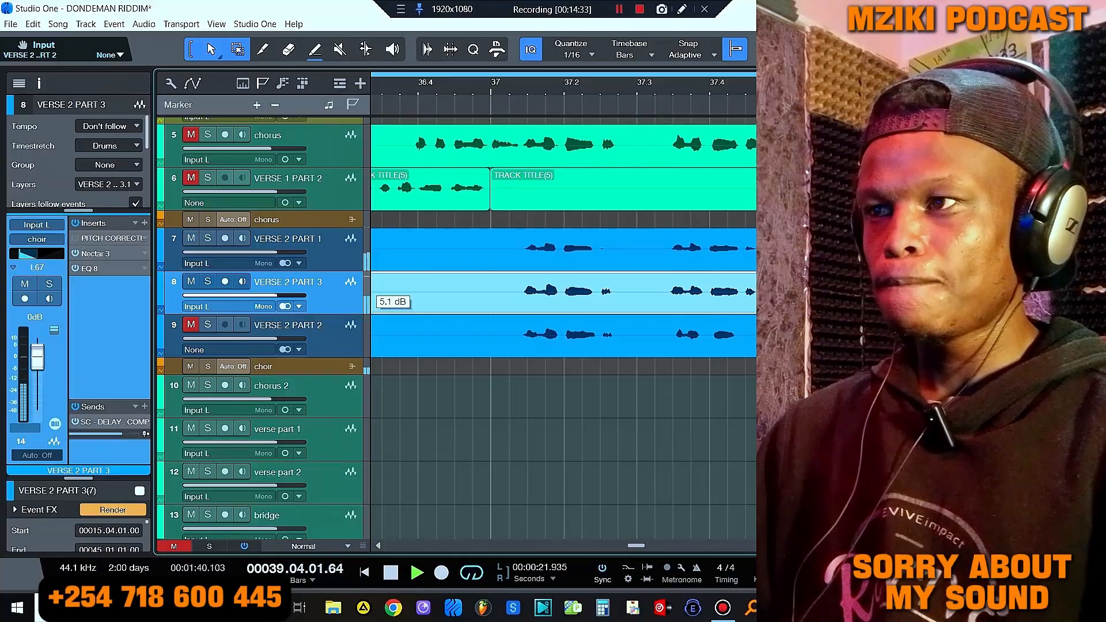
key("space")
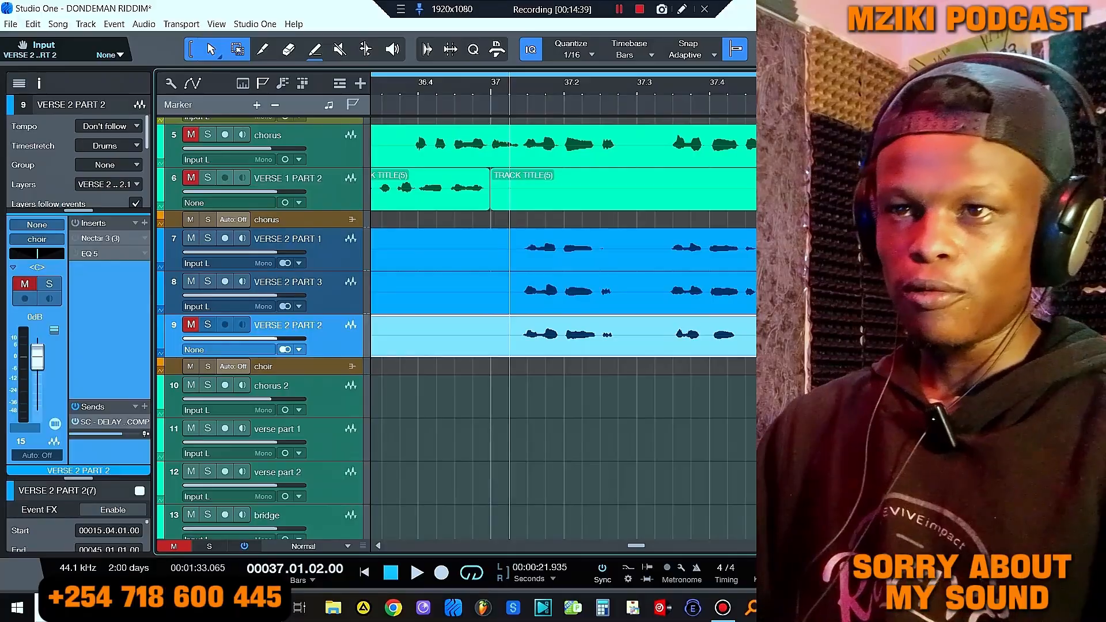
Step: Unmute VERSE 2 PART 2, turn on and open its Nectar 3 (3) insert, and audition its two Unison voices
key("m")
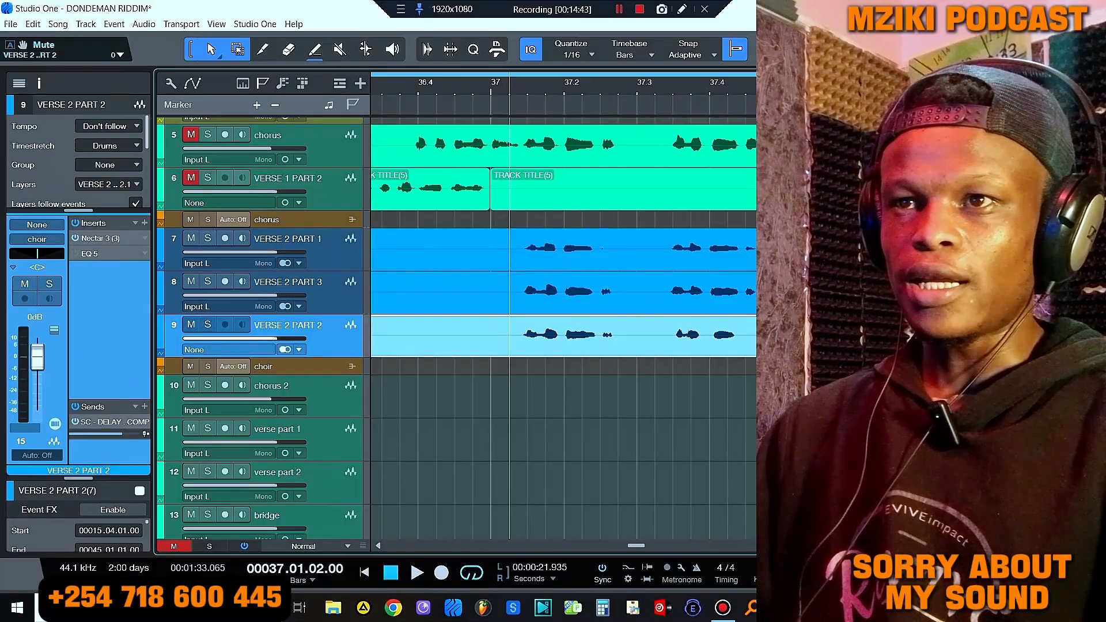
double_click(101, 239)
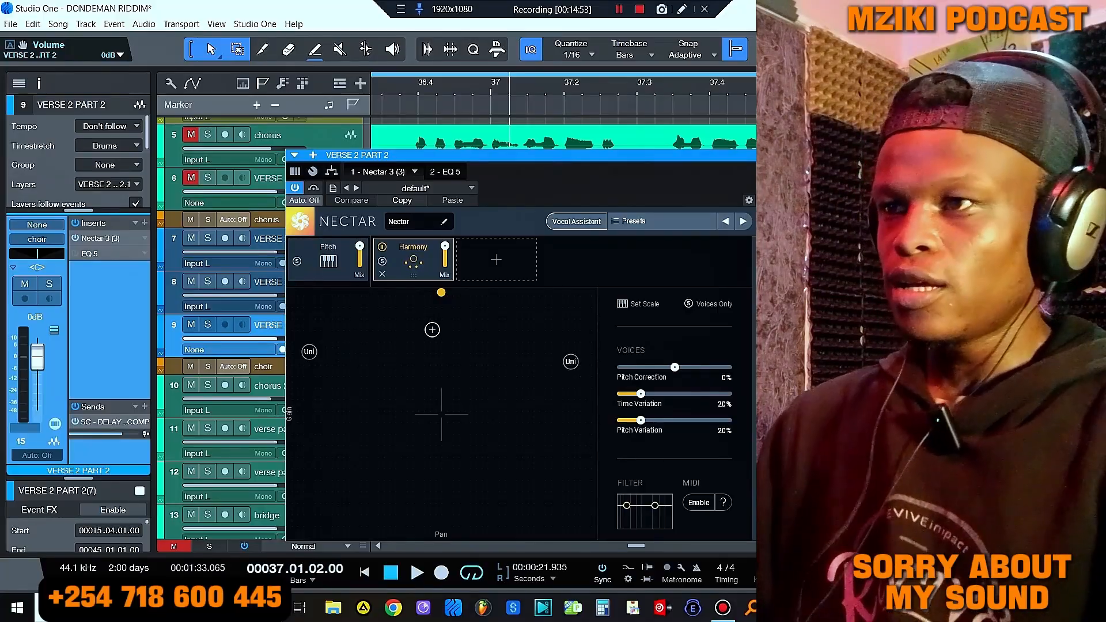
key("space")
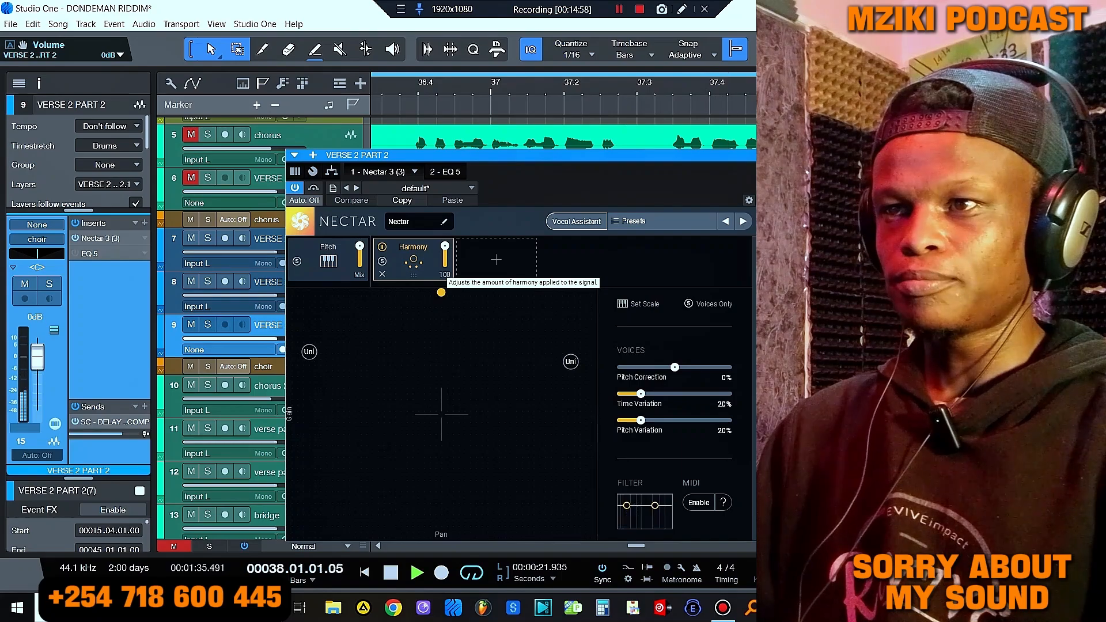
key("space")
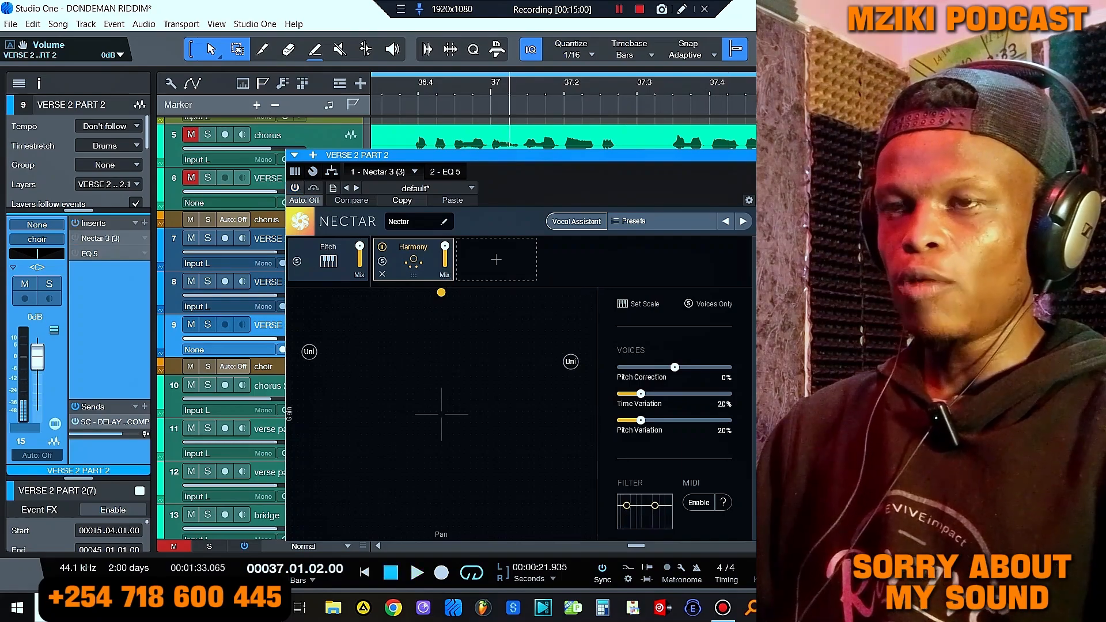
Step: Compare the VERSE 2 vocals with Nectar 3 (3) on PART 2 bypassed and active
key("space")
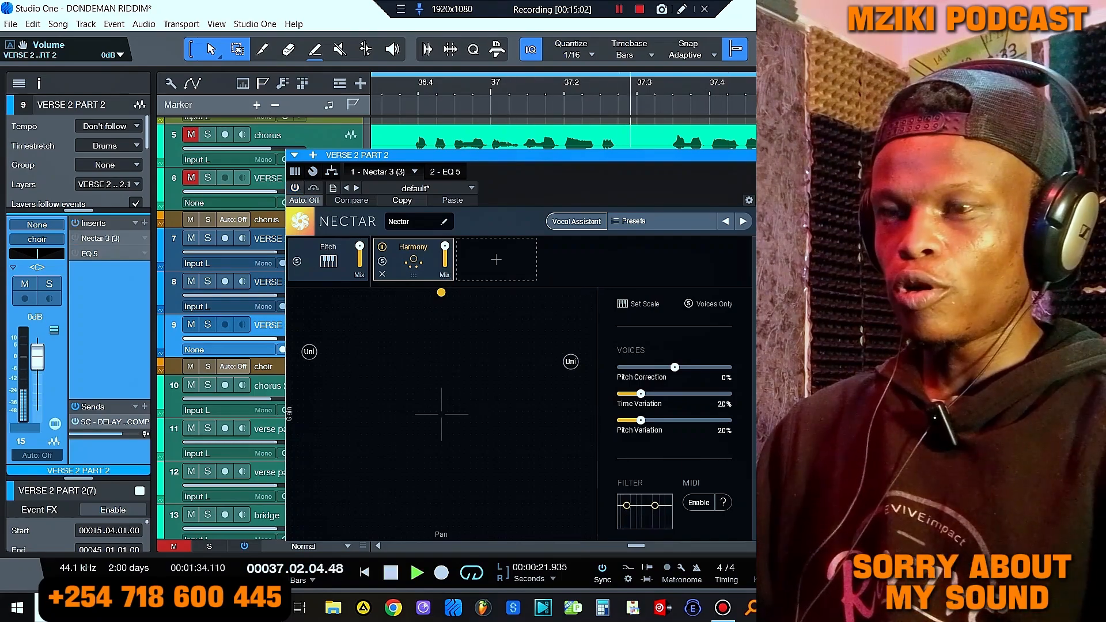
key("space")
left_click(295, 188)
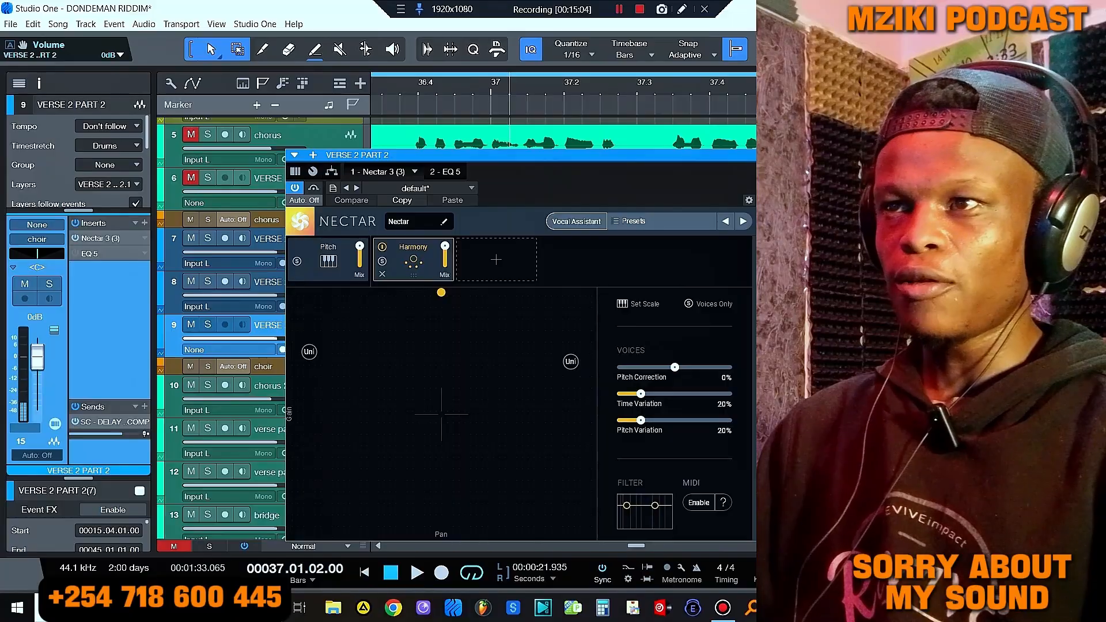
key("space")
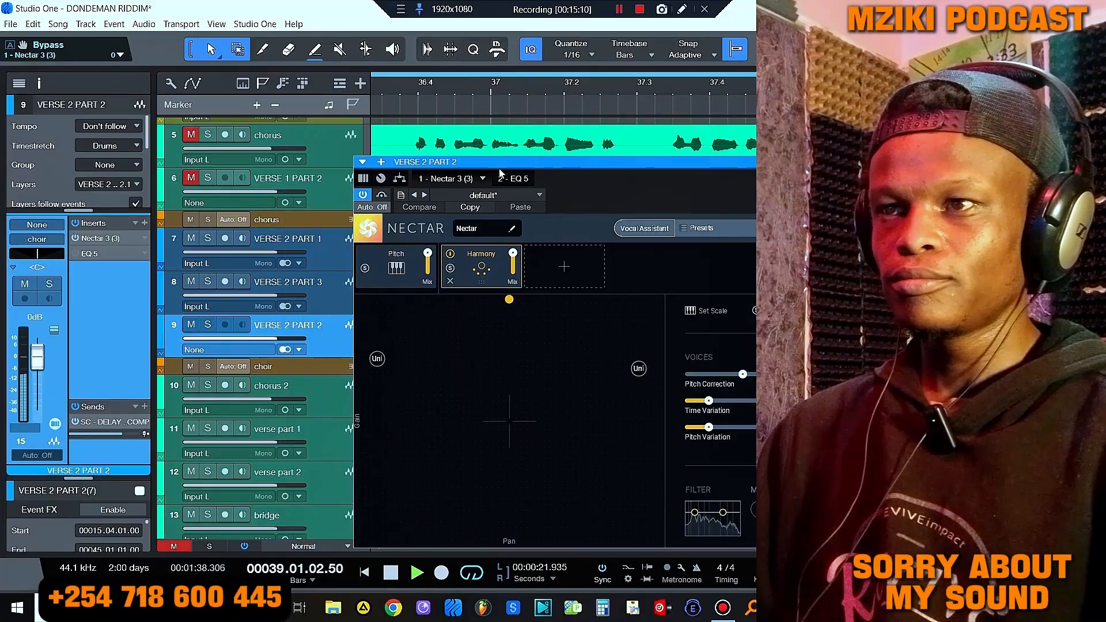
key("space")
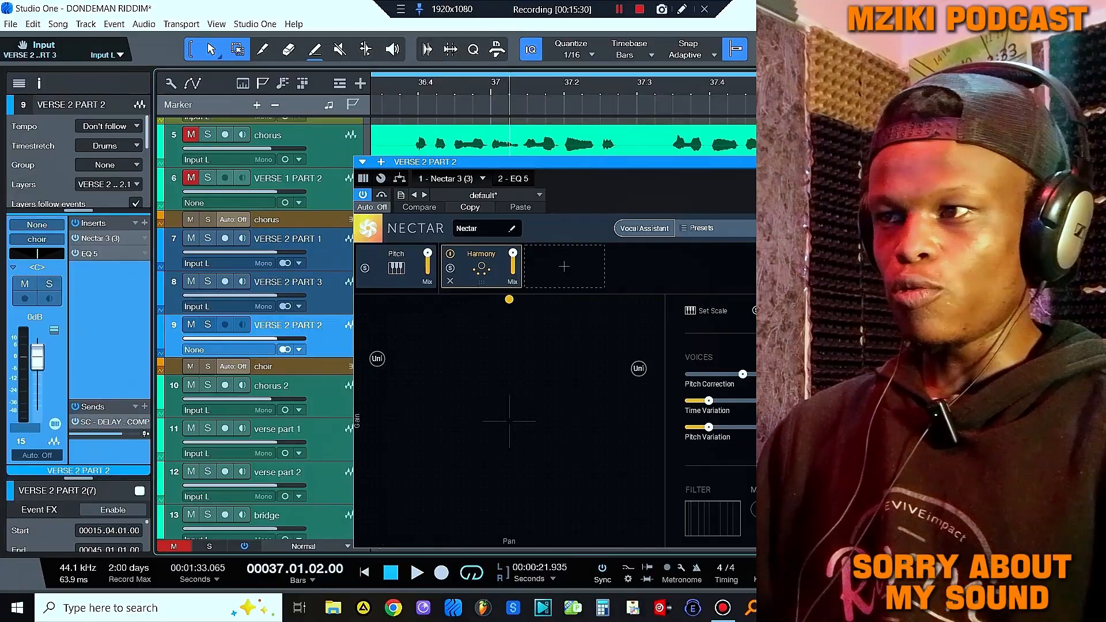
Step: Check the EQ 5 curve on VERSE 2 PART 2, close it, and audition all three VERSE 2 parts together
double_click(90, 254)
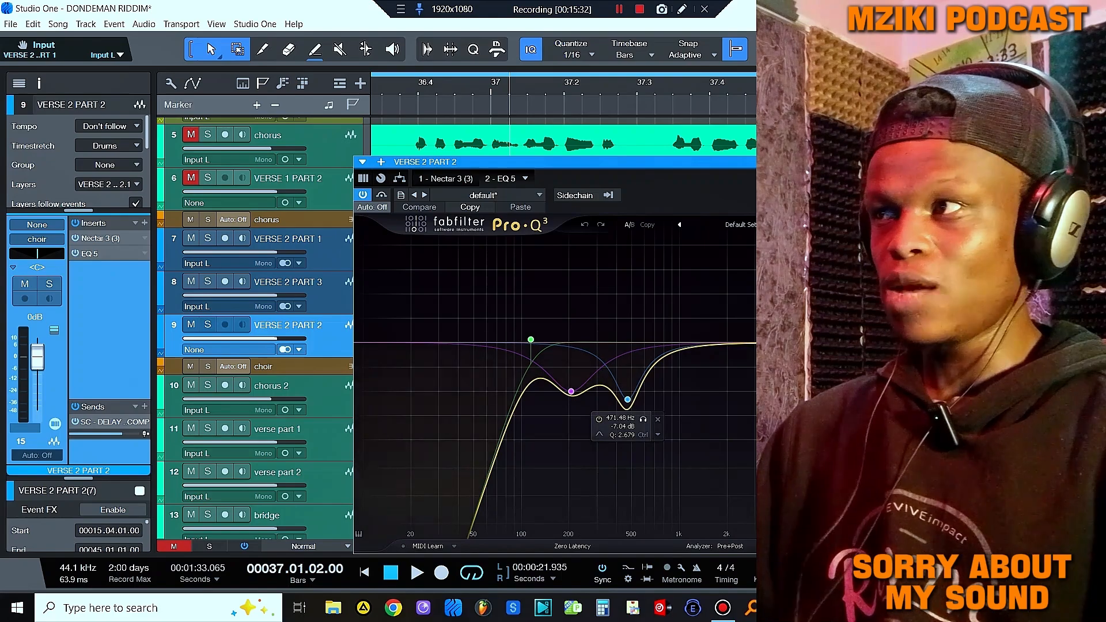
key("Escape")
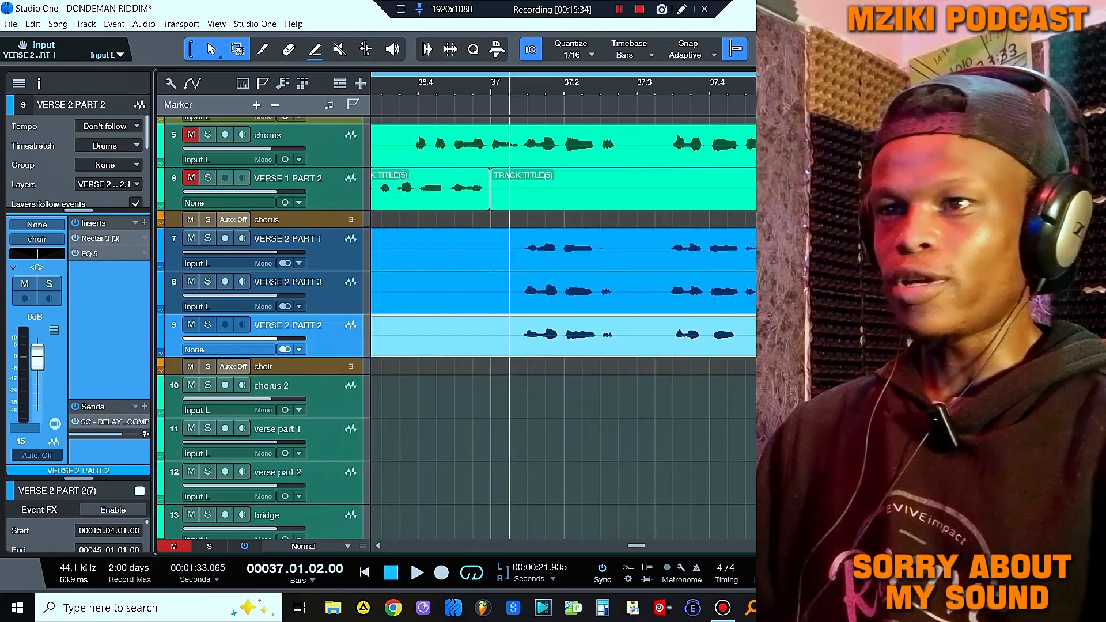
key("space")
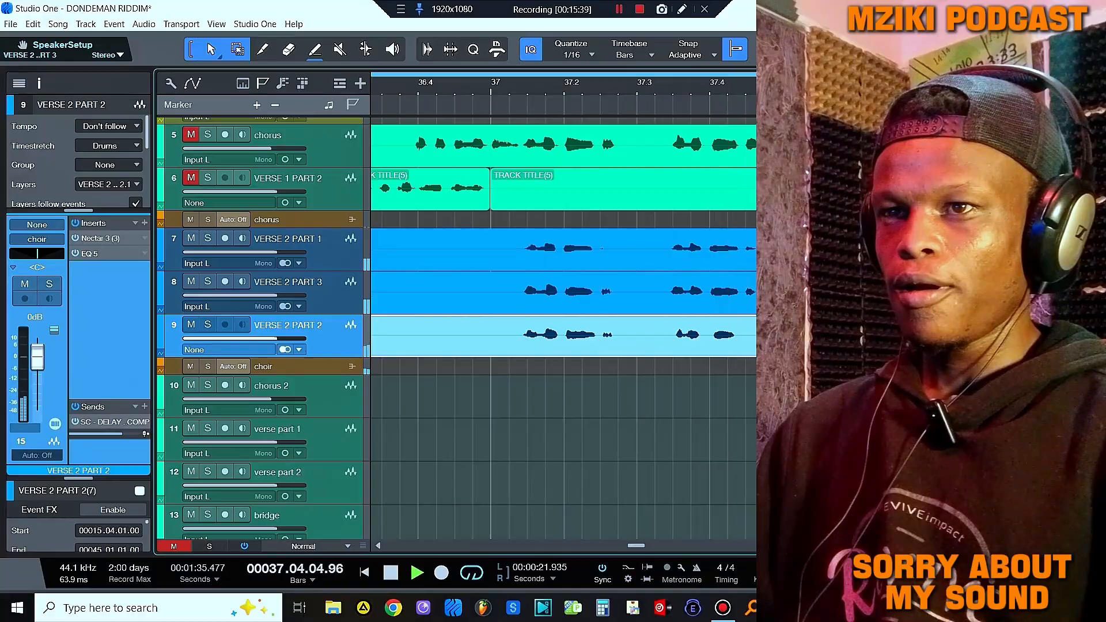
key("space")
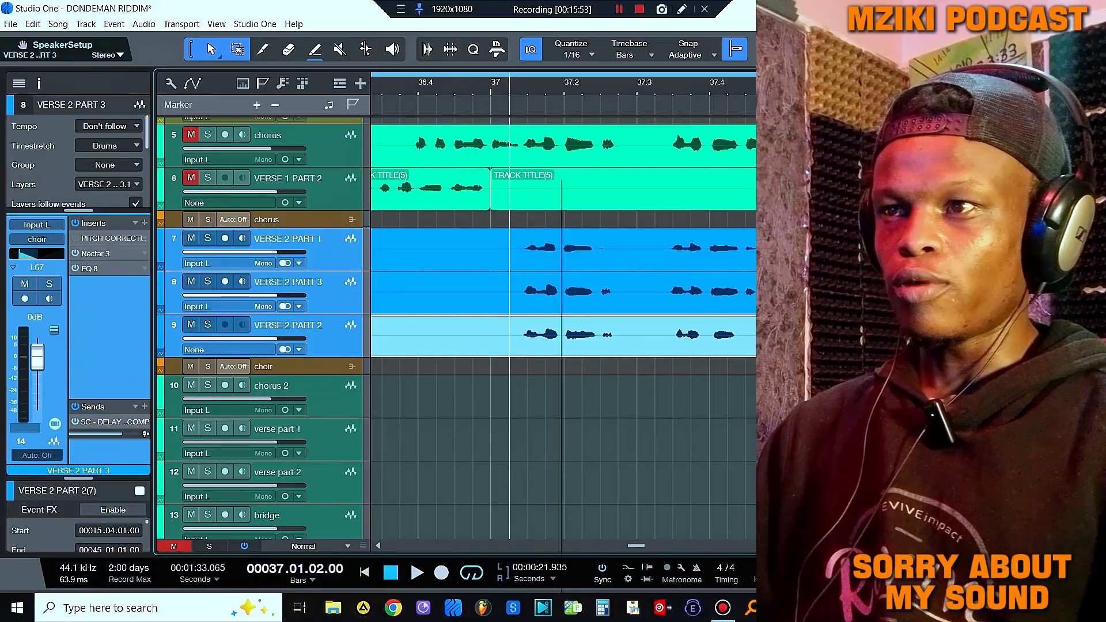
Step: Show the command for adding a bus for the selected VERSE 2 tracks, and select the choir bus
right_click(330, 288)
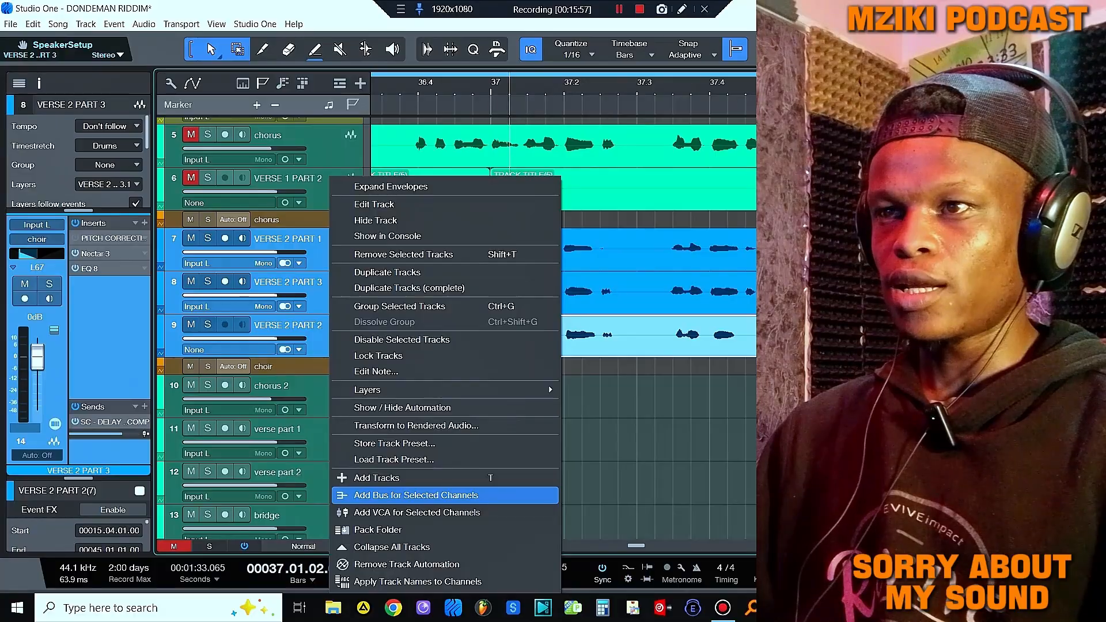
left_click(416, 495)
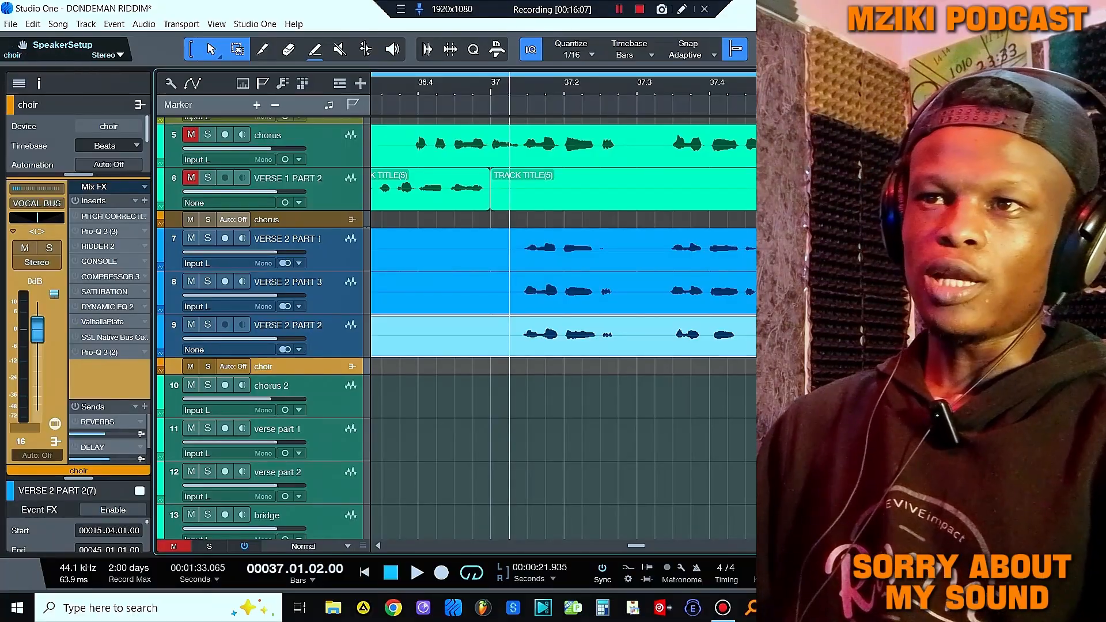
Step: Turn on and open the PITCH CORRECTION insert on the choir bus and audition the choir vocals through it
double_click(113, 217)
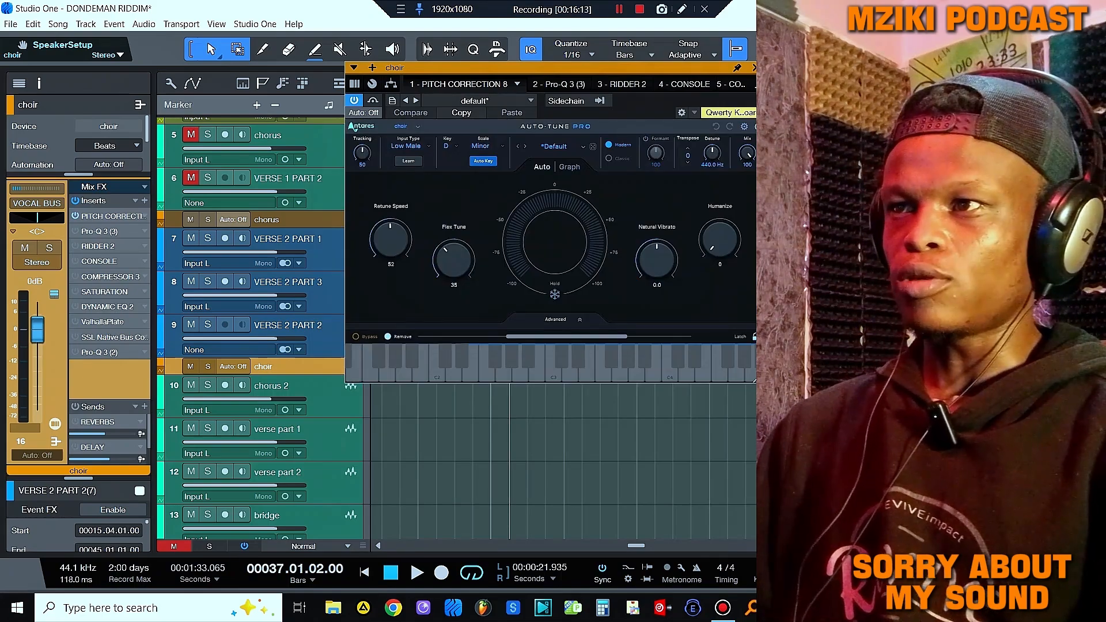
key("space")
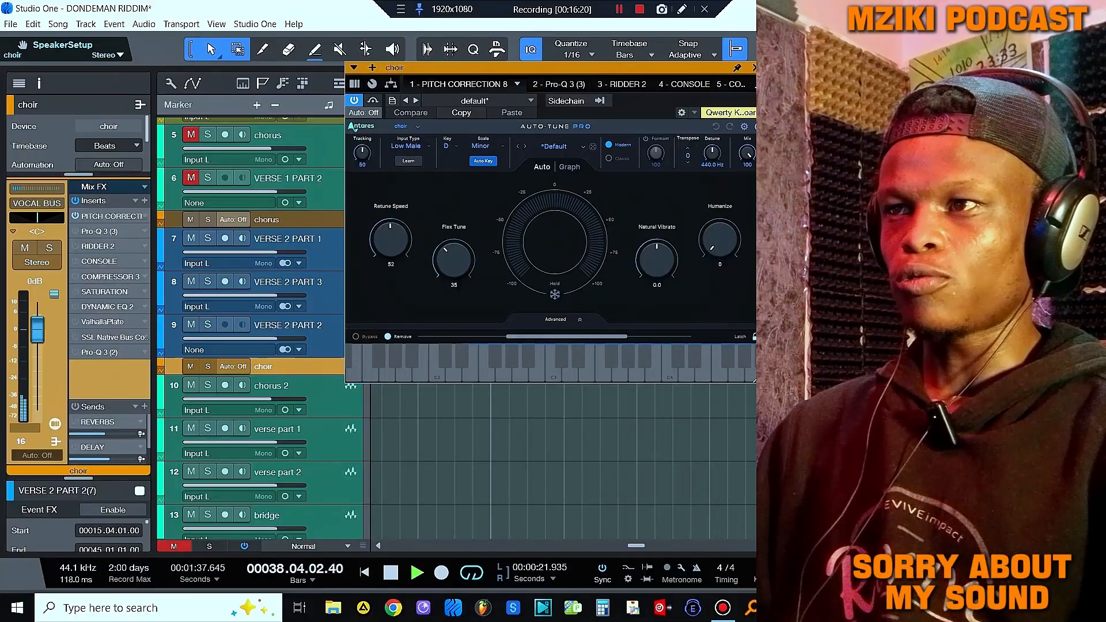
key("space")
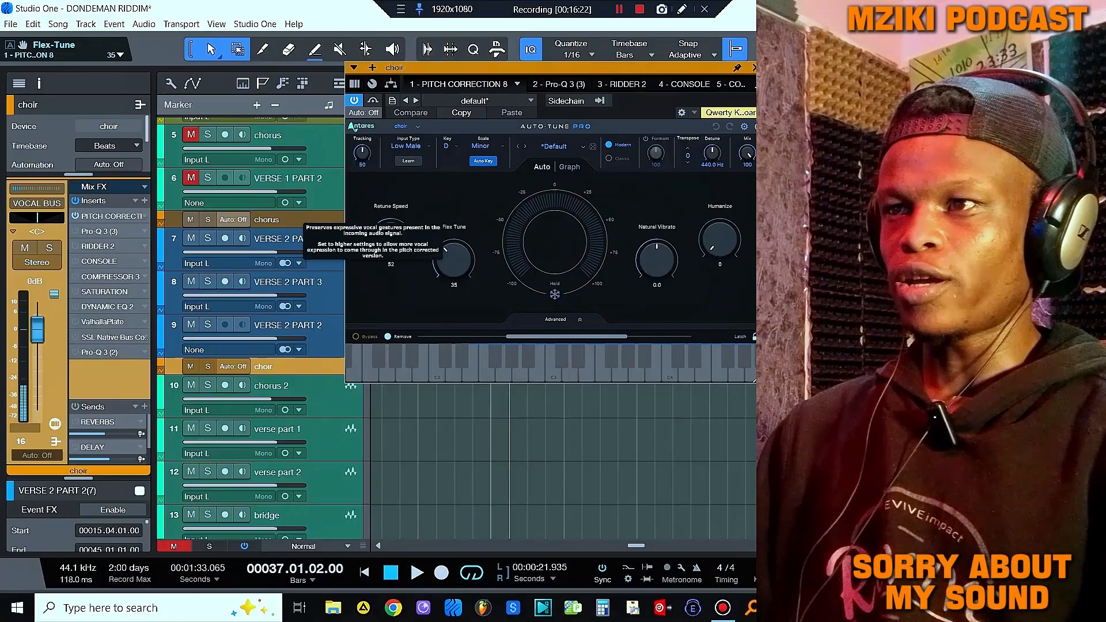
key("space")
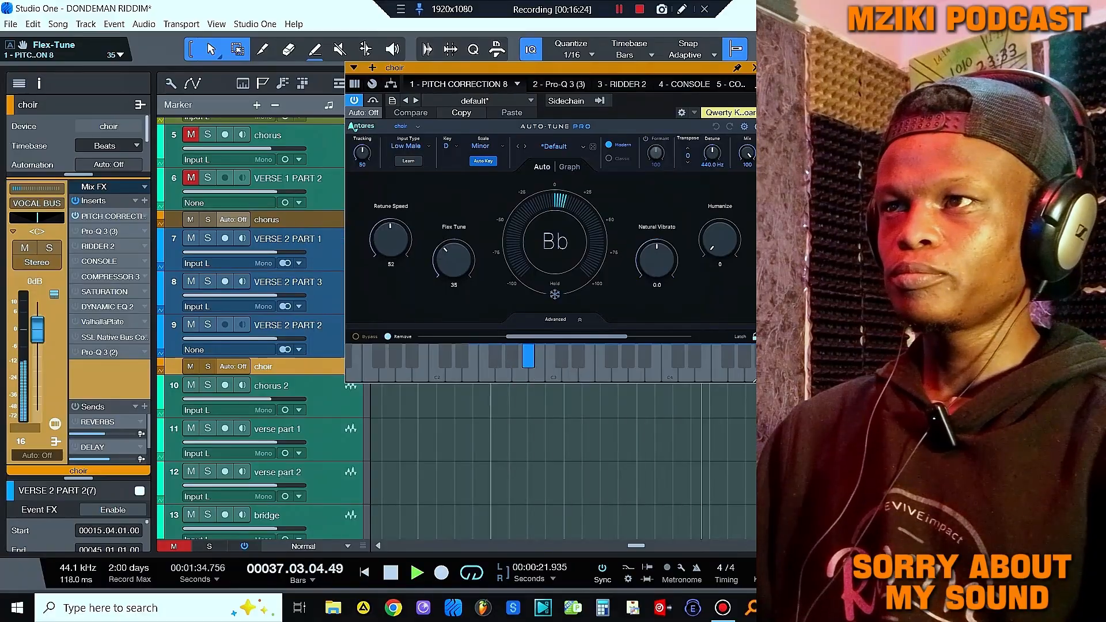
left_click_drag(467, 68, 277, 20)
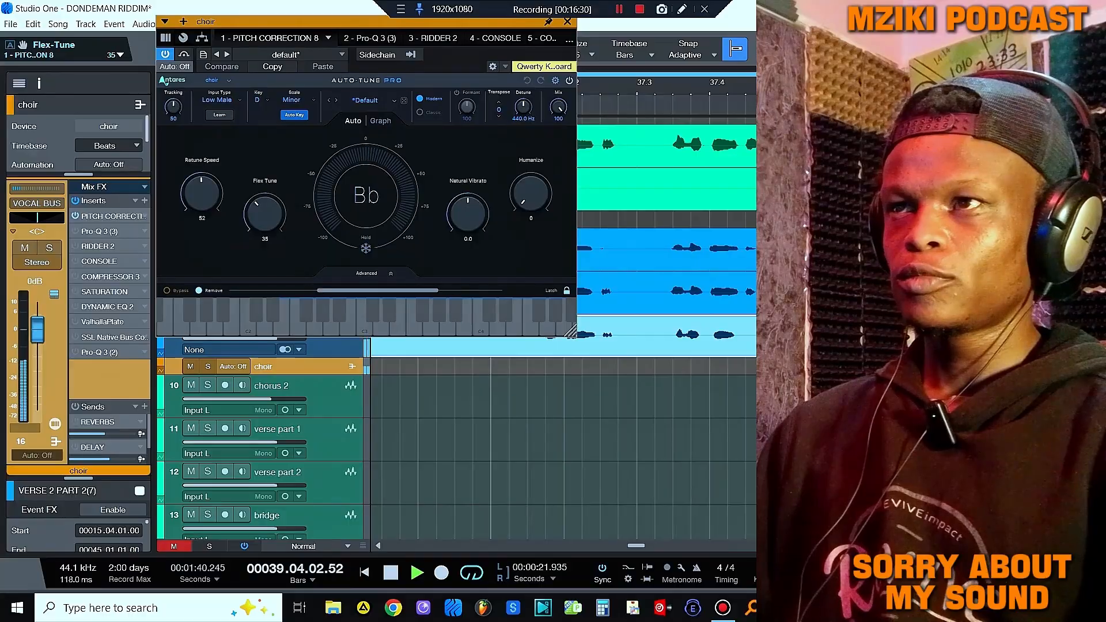
key("space")
Step: Open the choir bus's Pro-Q 3 (3) insert, turn it on, and audition the vocals through its EQ curve
left_click(370, 38)
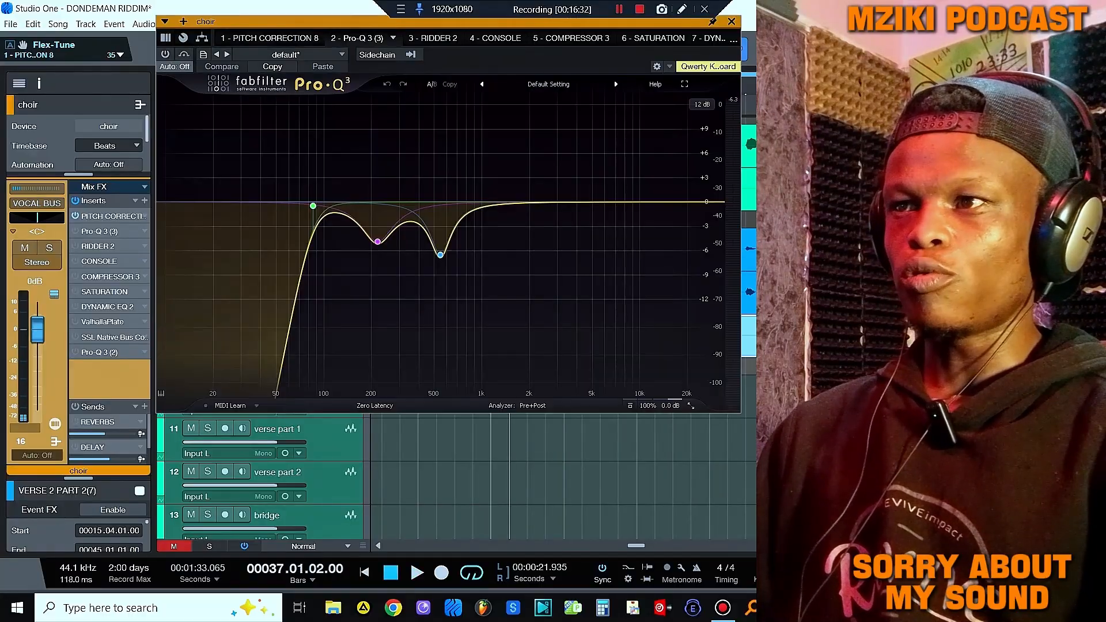
left_click_drag(353, 21, 286, 23)
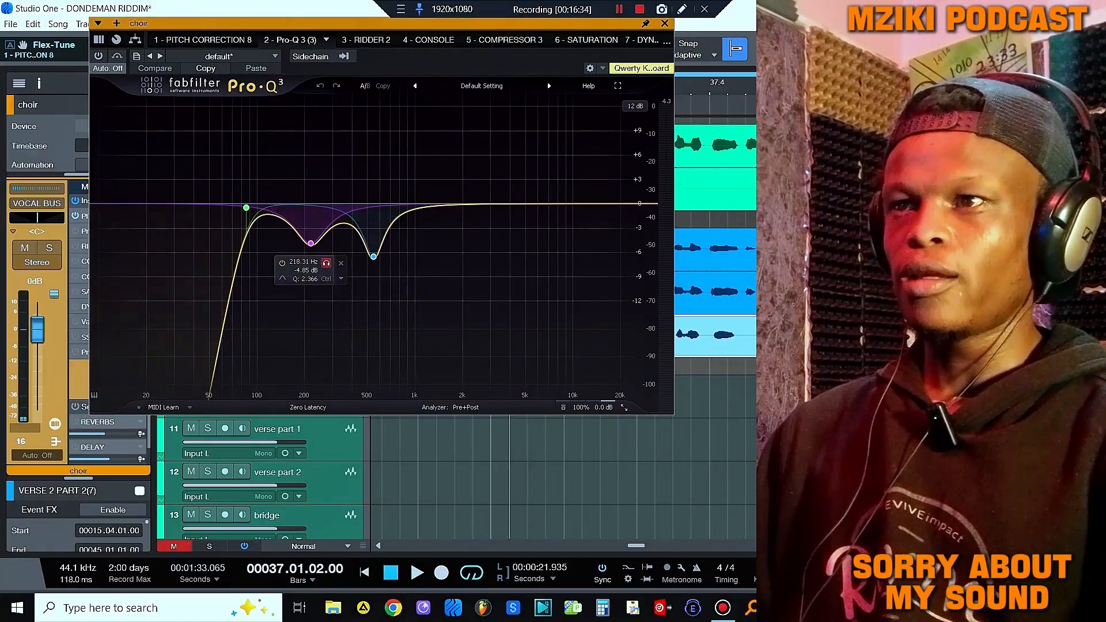
key("space")
left_click(75, 231)
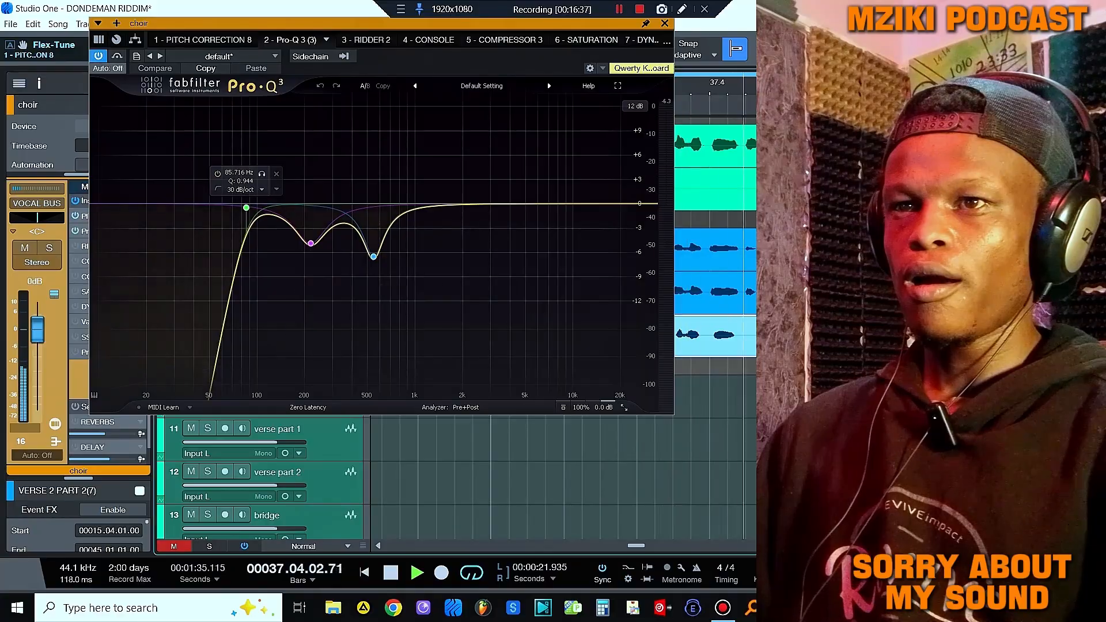
key("space")
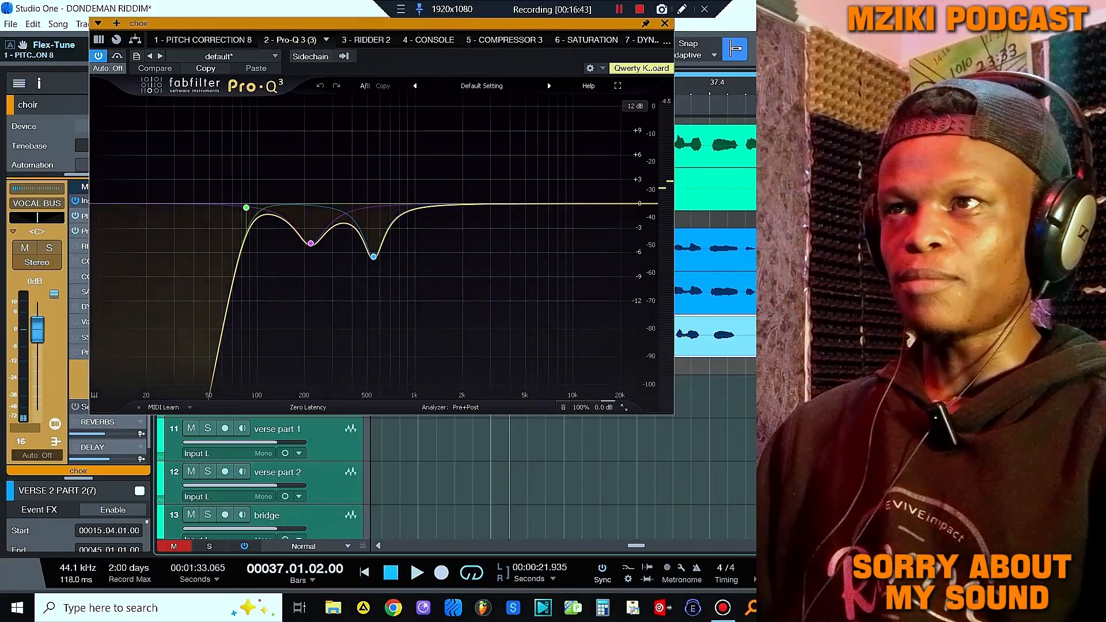
Step: Turn on the RIDDER 2 and CONSOLE inserts on the choir bus and open them while auditioning the vocals
left_click_drag(294, 21, 334, 20)
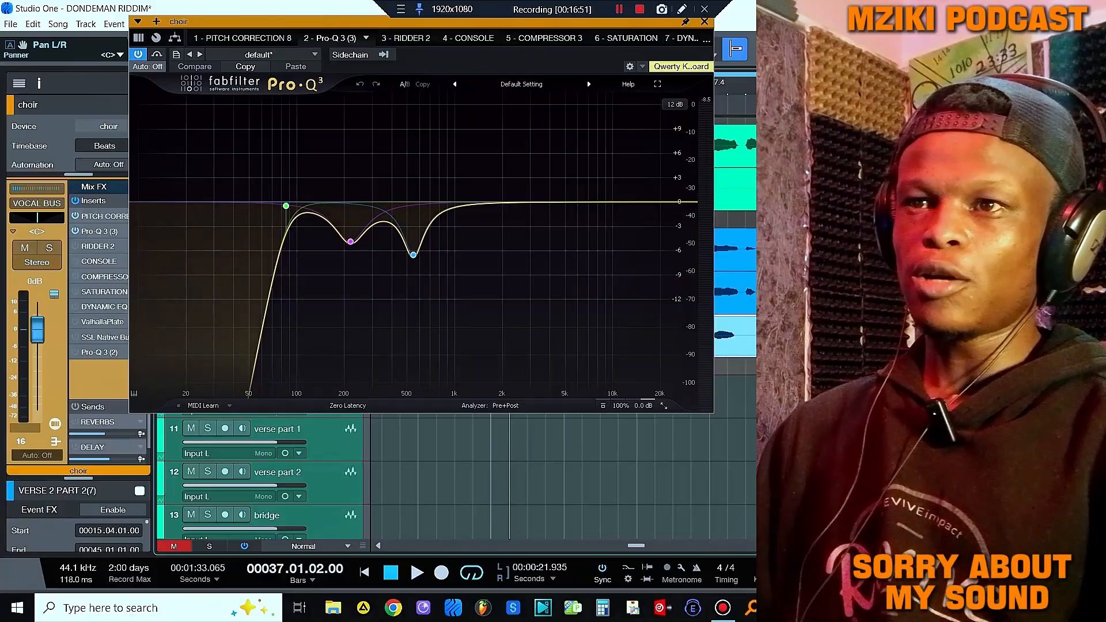
double_click(98, 246)
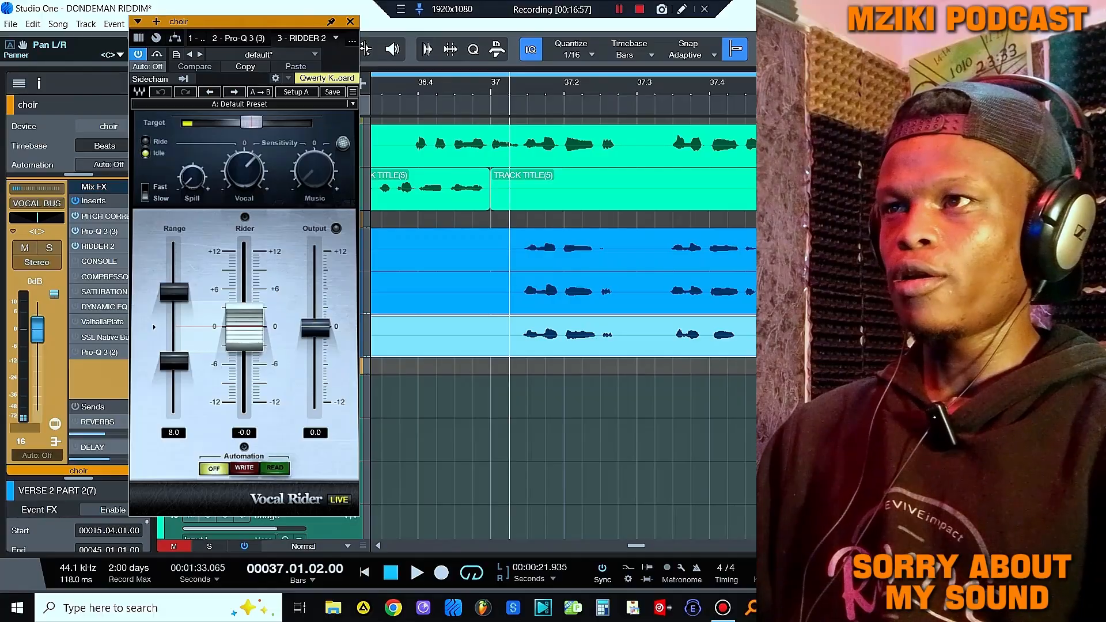
key("space")
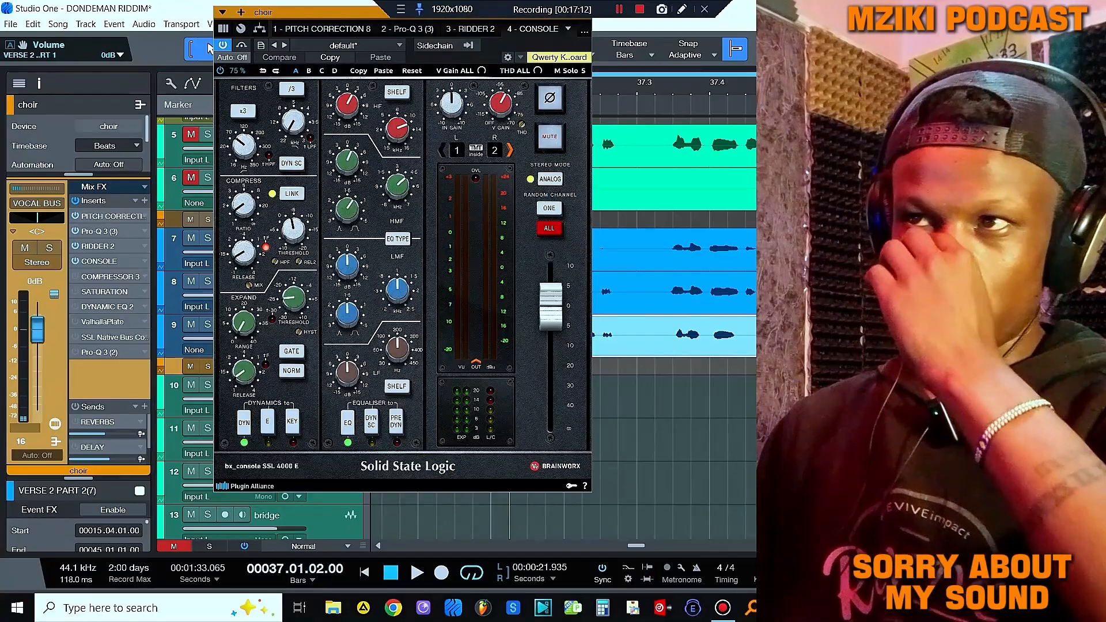
Step: Check the gain and frequency of the high-mid and high EQ bands in the CONSOLE insert, and audition the choir bus
left_click(348, 163)
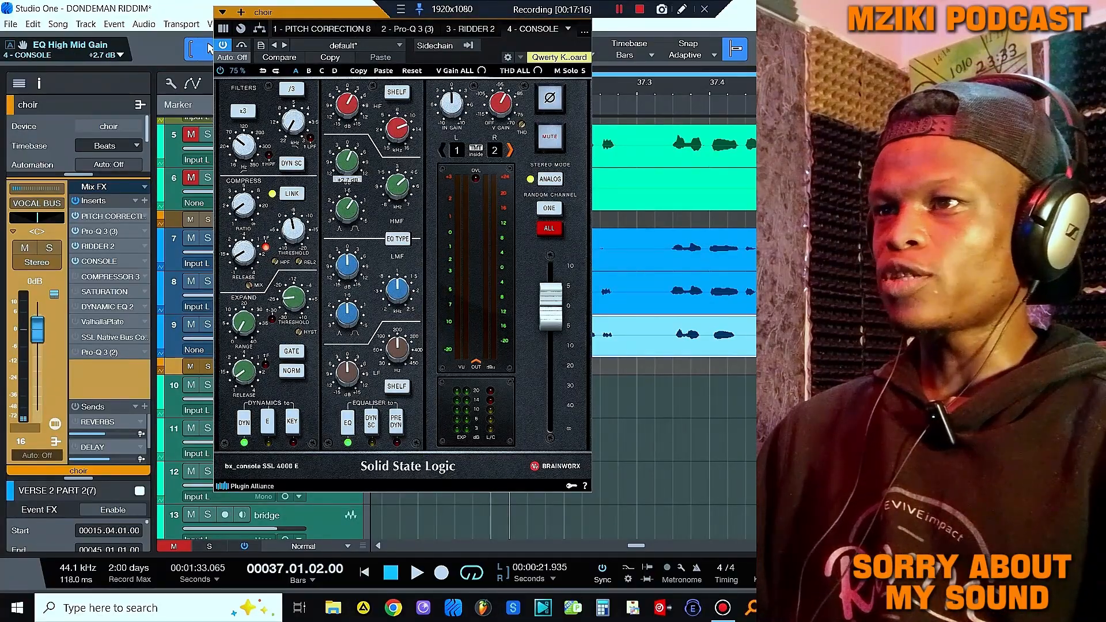
left_click(397, 186)
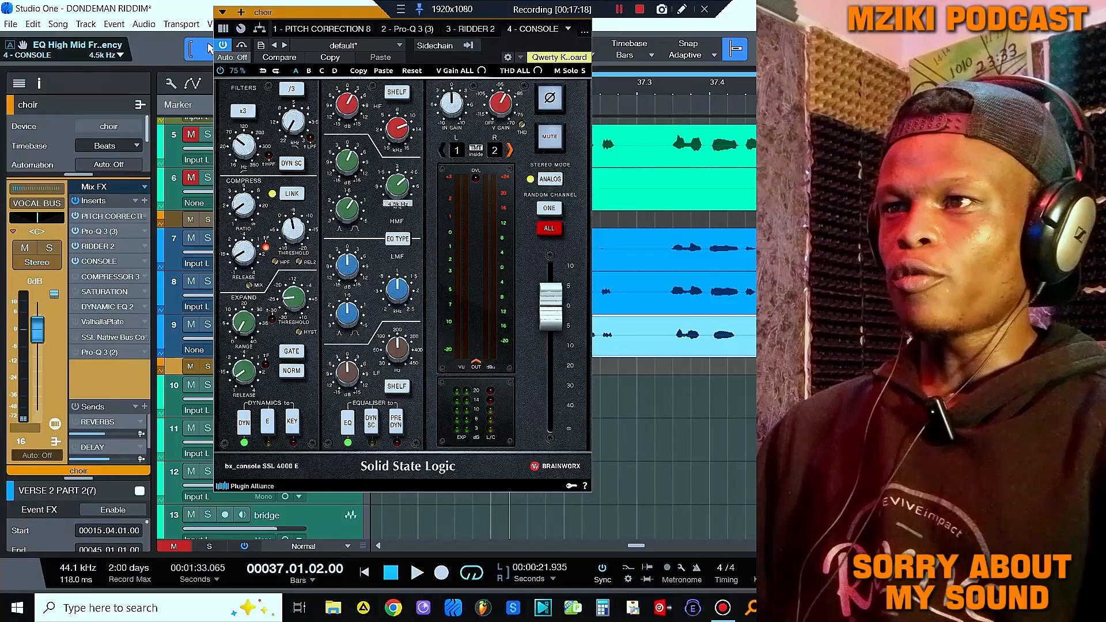
left_click(398, 128)
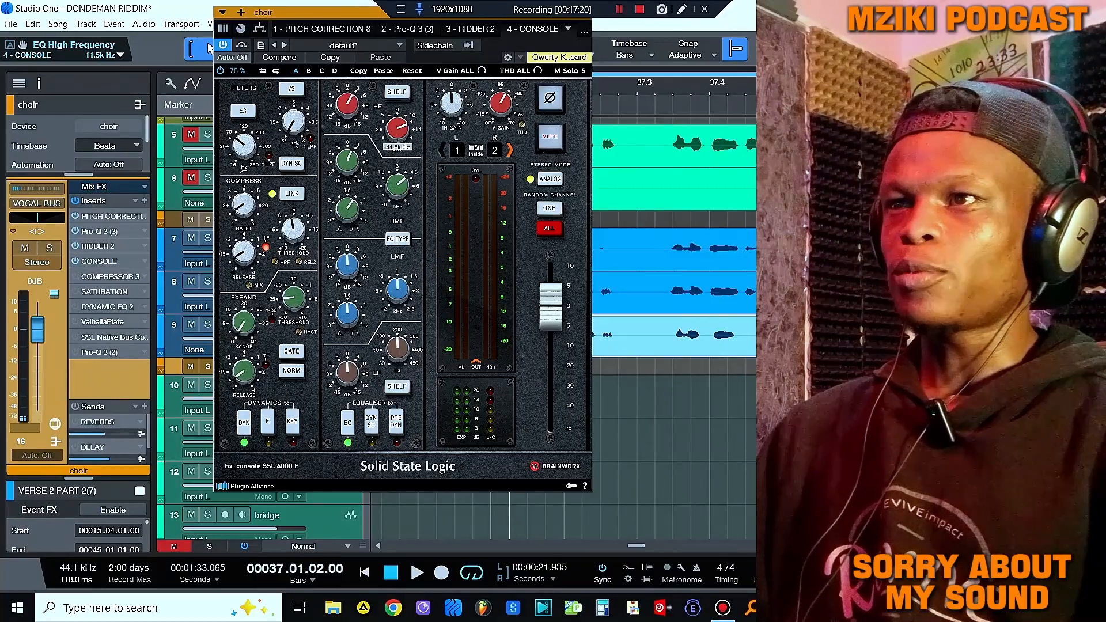
left_click(347, 104)
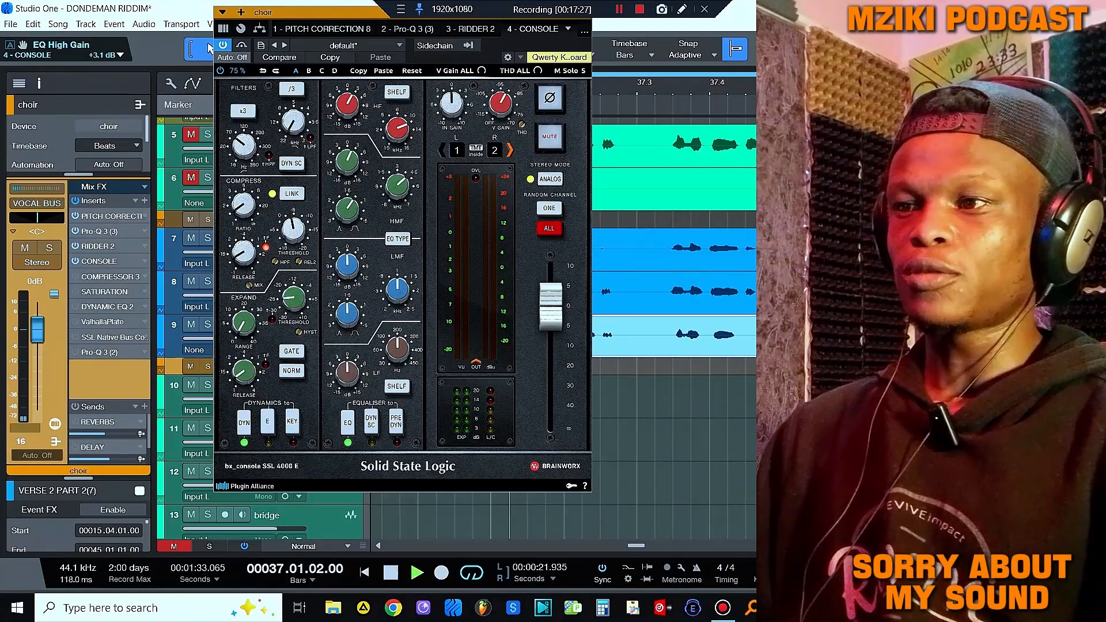
key("space")
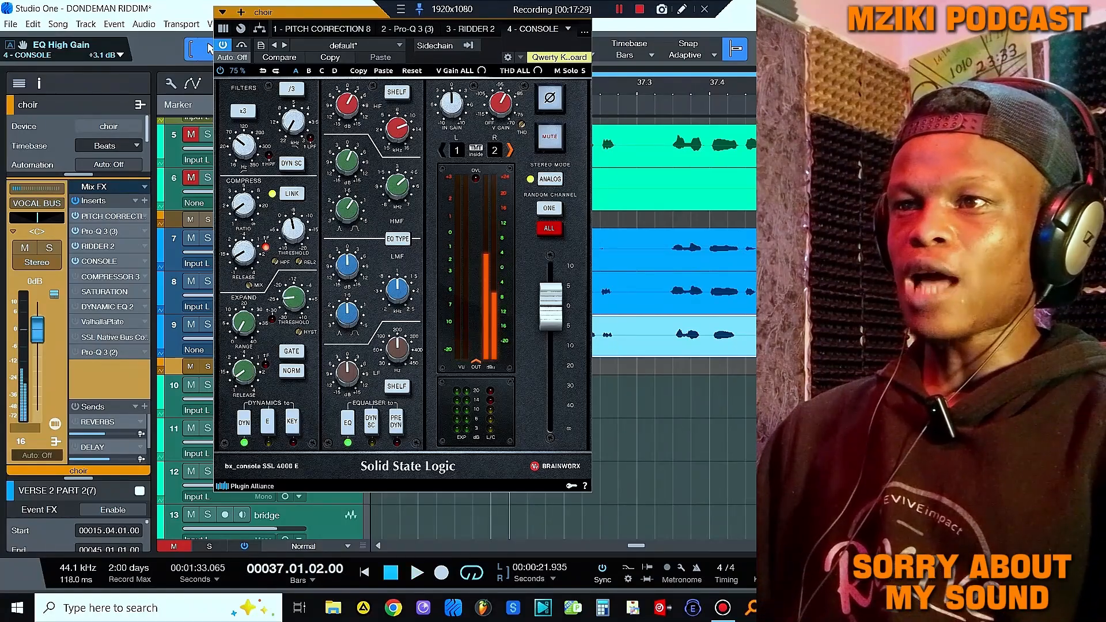
key("space")
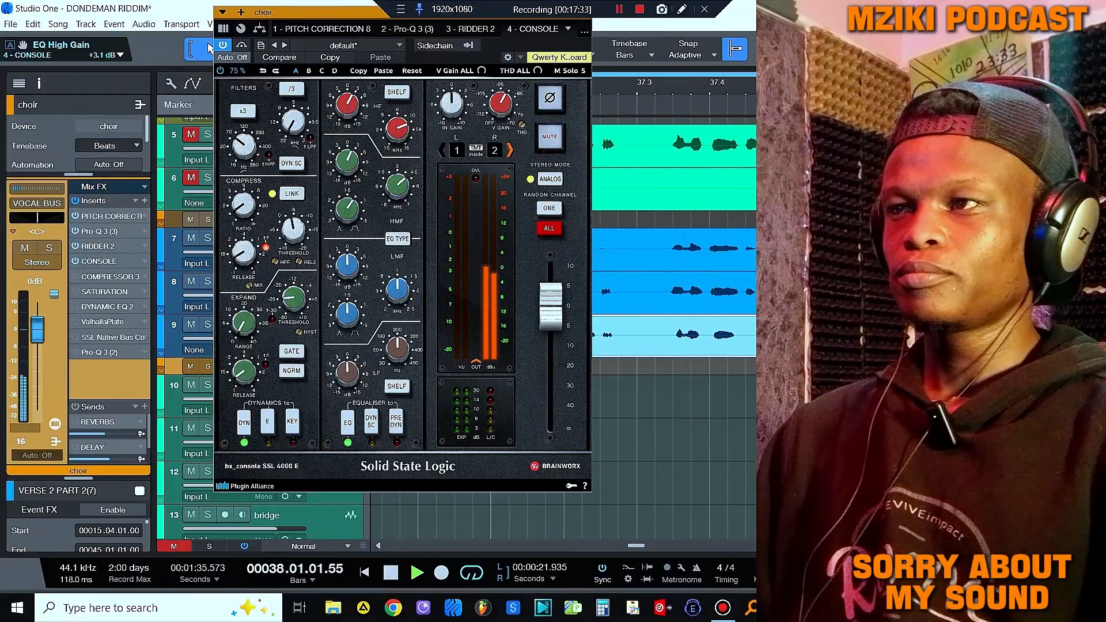
key("space")
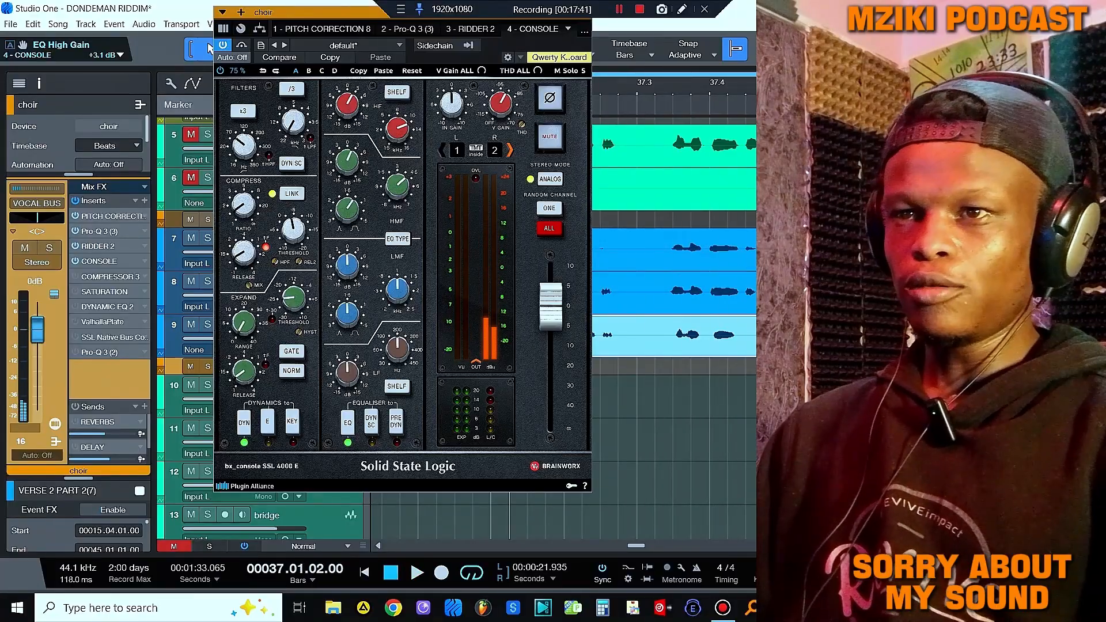
Step: Turn on and open the COMPRESSOR 3 insert on the choir bus and audition the vocals through the CLA-2A
left_click(75, 277)
double_click(109, 276)
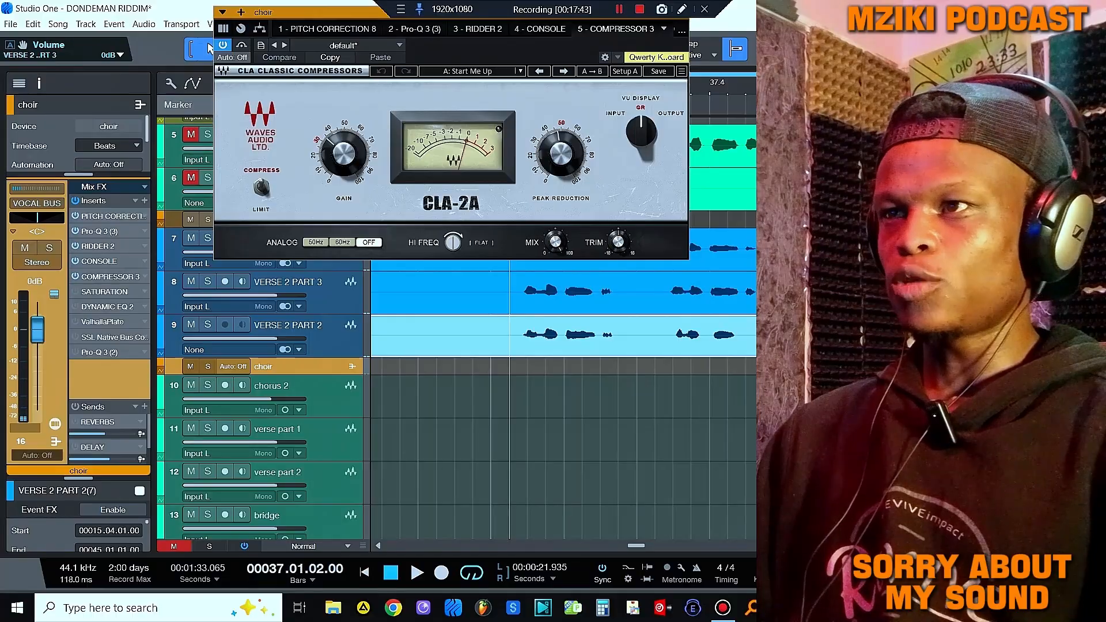
key("space")
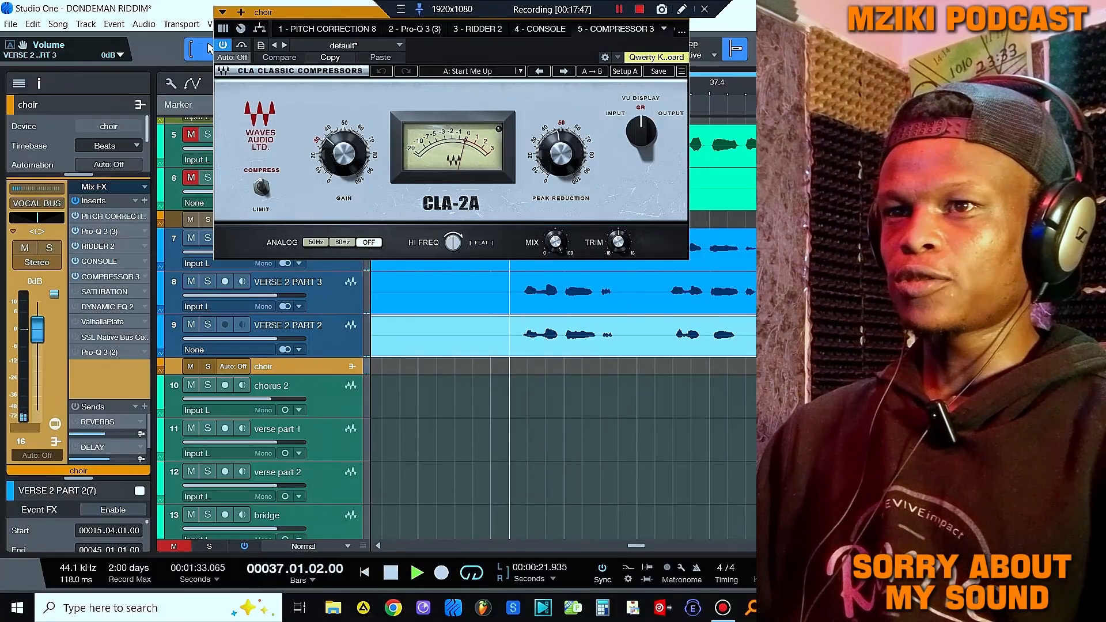
key("space")
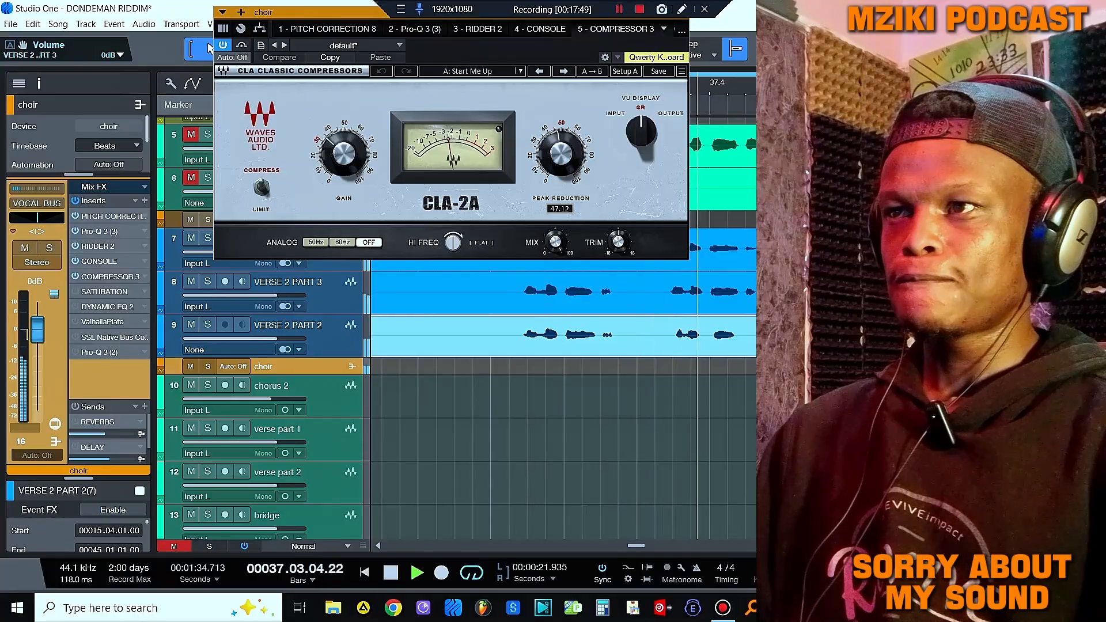
key("space")
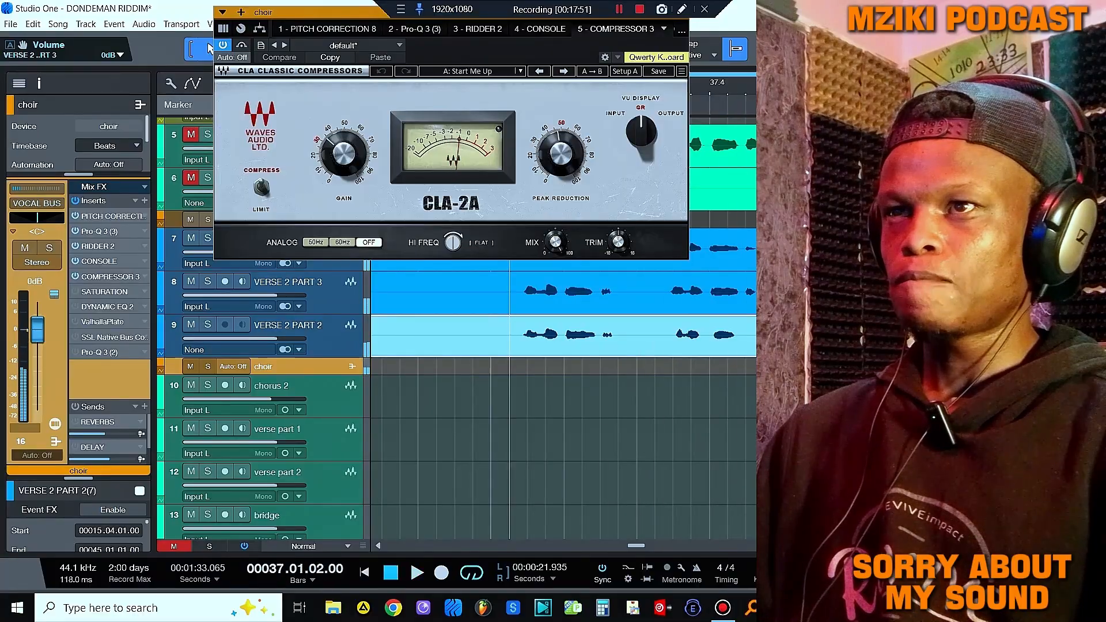
Step: Compare the choir vocals with the COMPRESSOR 3 insert bypassed and active
left_click(223, 45)
key("space")
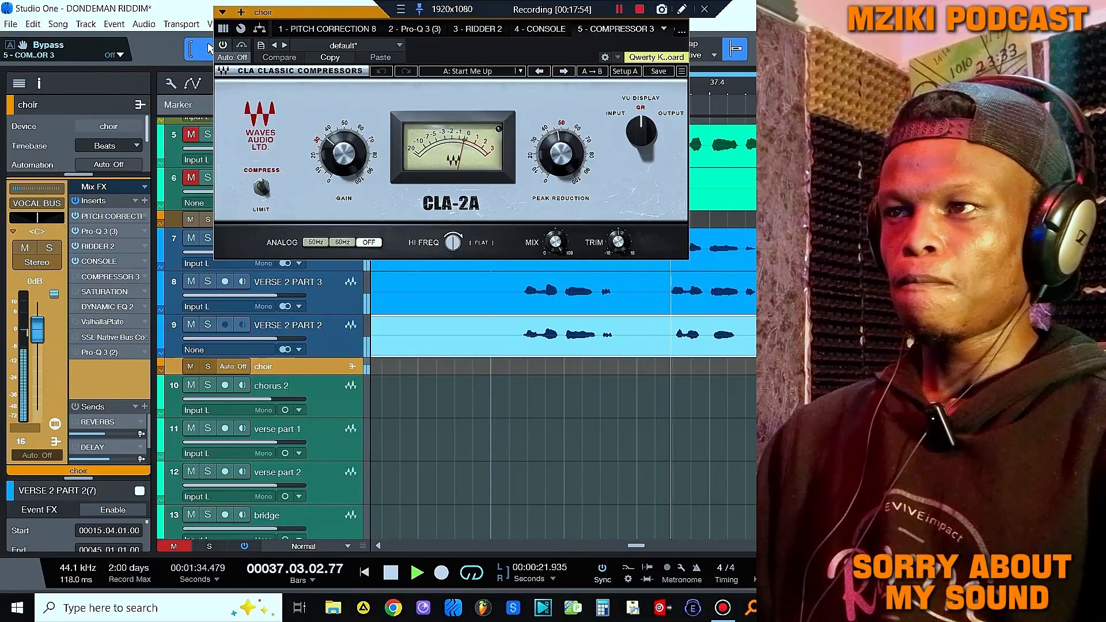
key("space")
left_click(223, 45)
key("space")
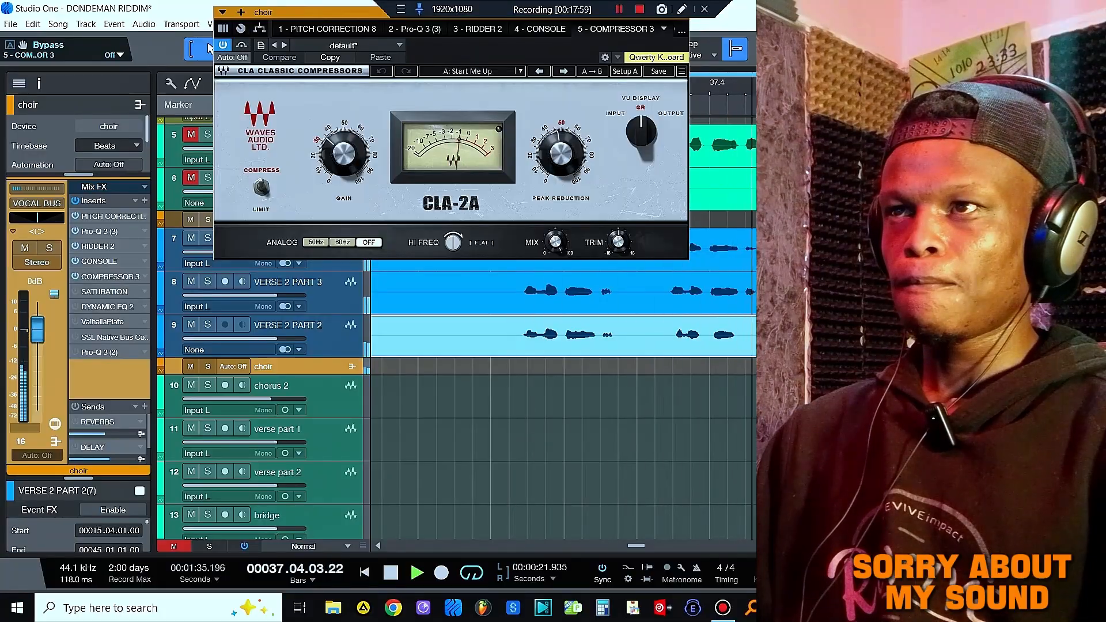
Step: Turn on and open the SATURATION insert on the choir bus, audition the vocals through Decapitator, and save the song
left_click_drag(349, 12, 345, 39)
key("space")
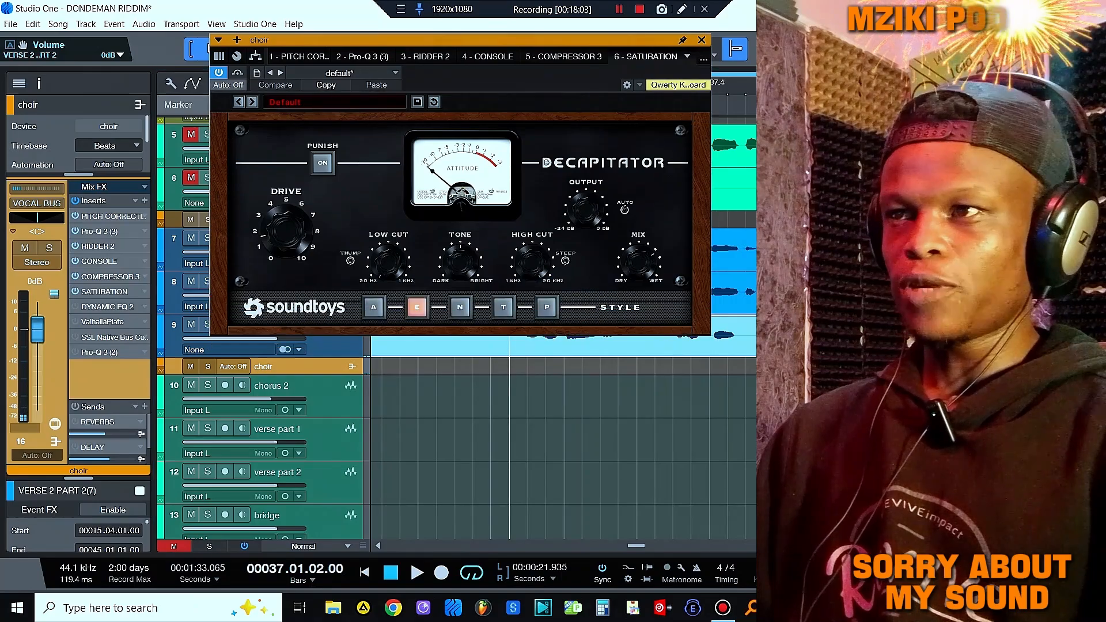
left_click_drag(411, 46, 449, 136)
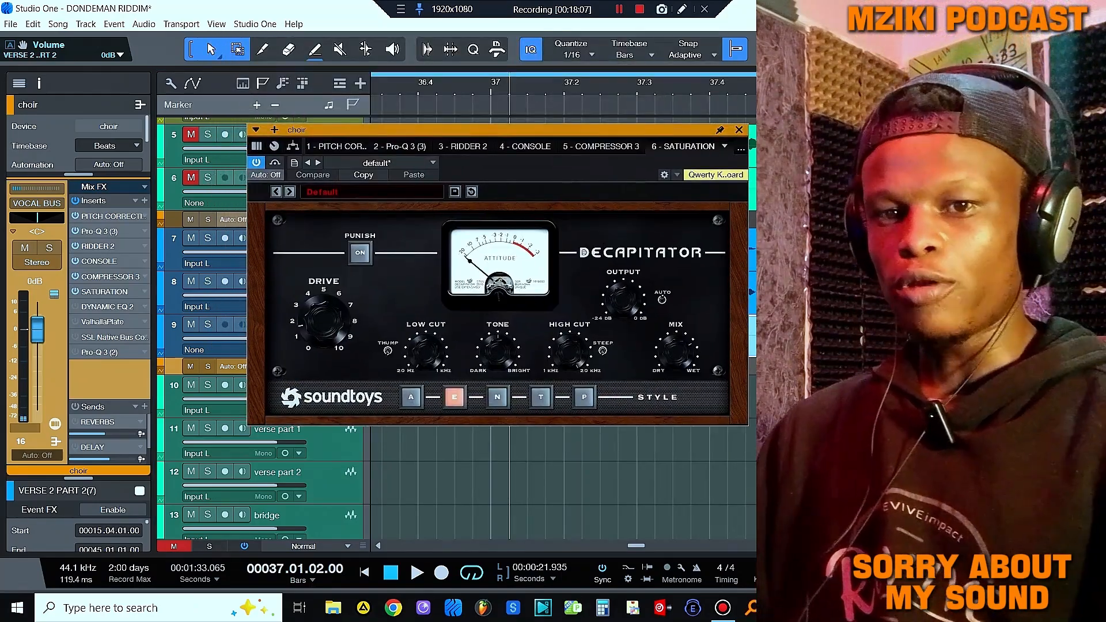
left_click_drag(447, 135, 470, 133)
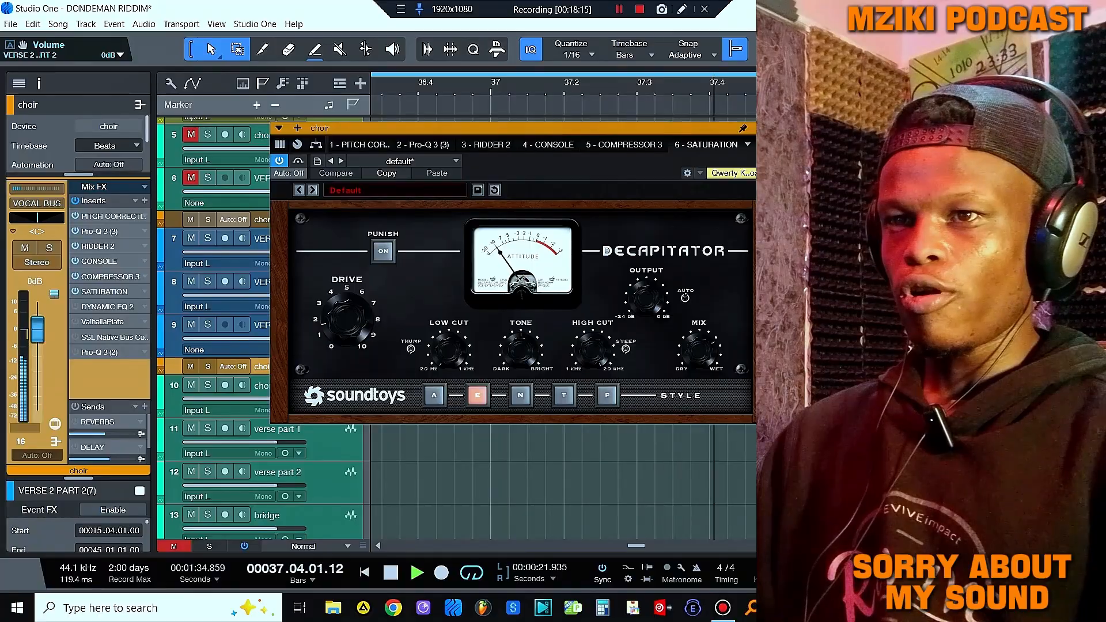
key("space")
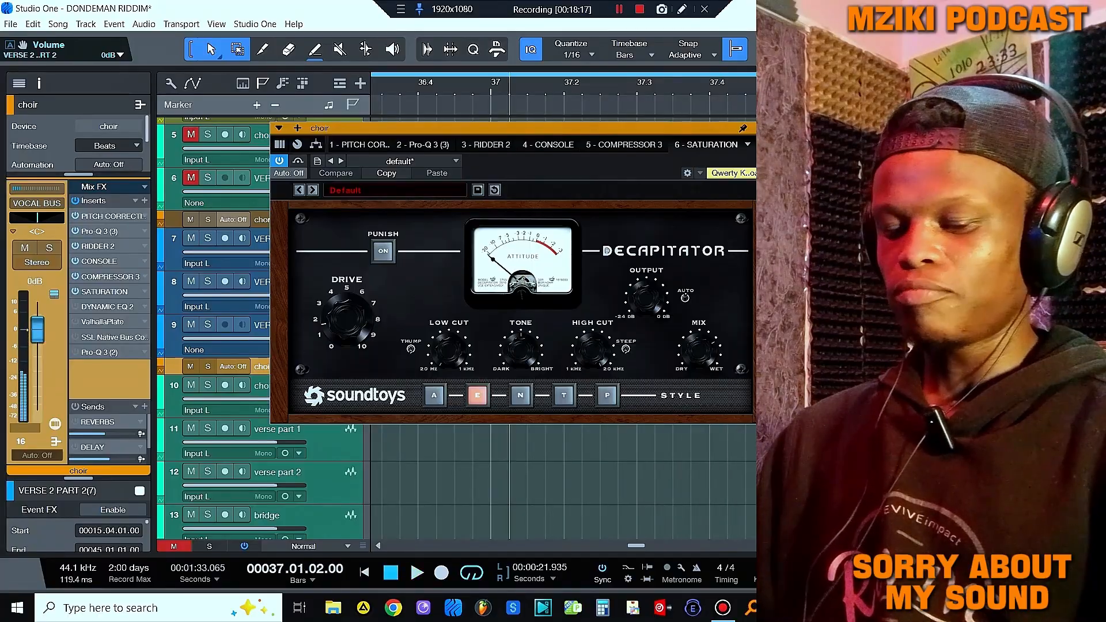
key("ctrl+s")
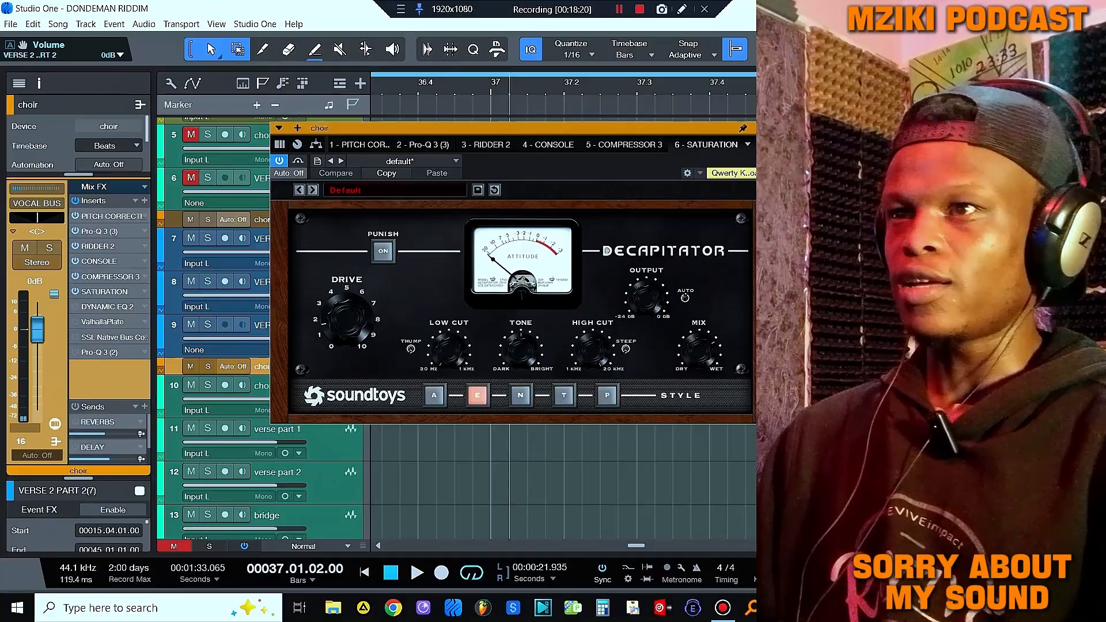
Step: Turn on and open the DYNAMIC EQ 2 insert on the choir bus, then solo and audition its 215.77 Hz band
left_click_drag(440, 128, 329, 68)
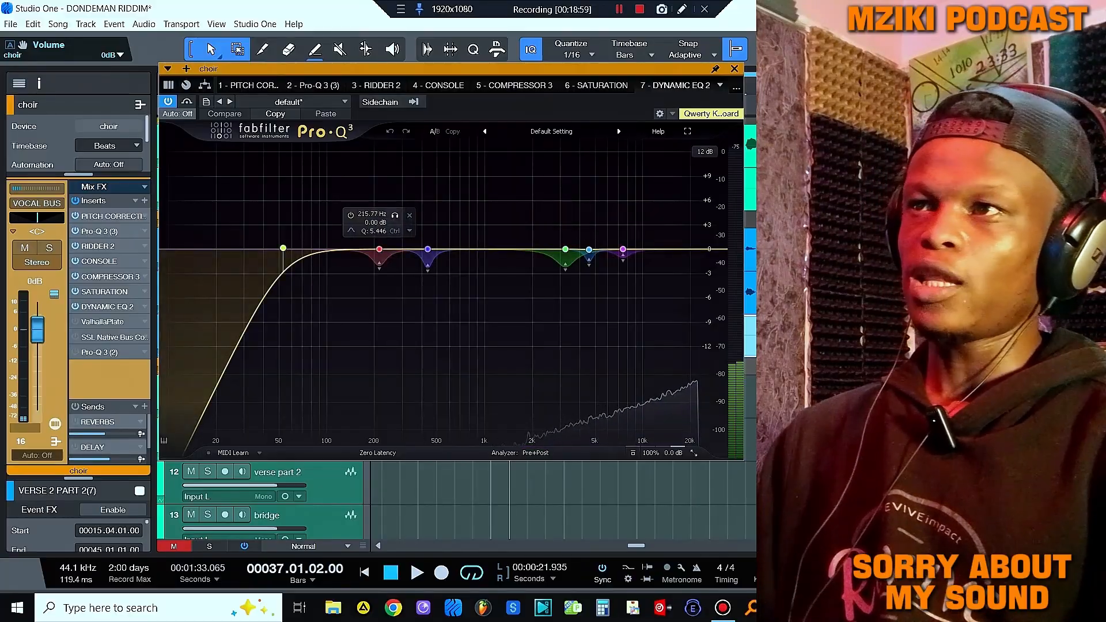
key("space")
key("space")
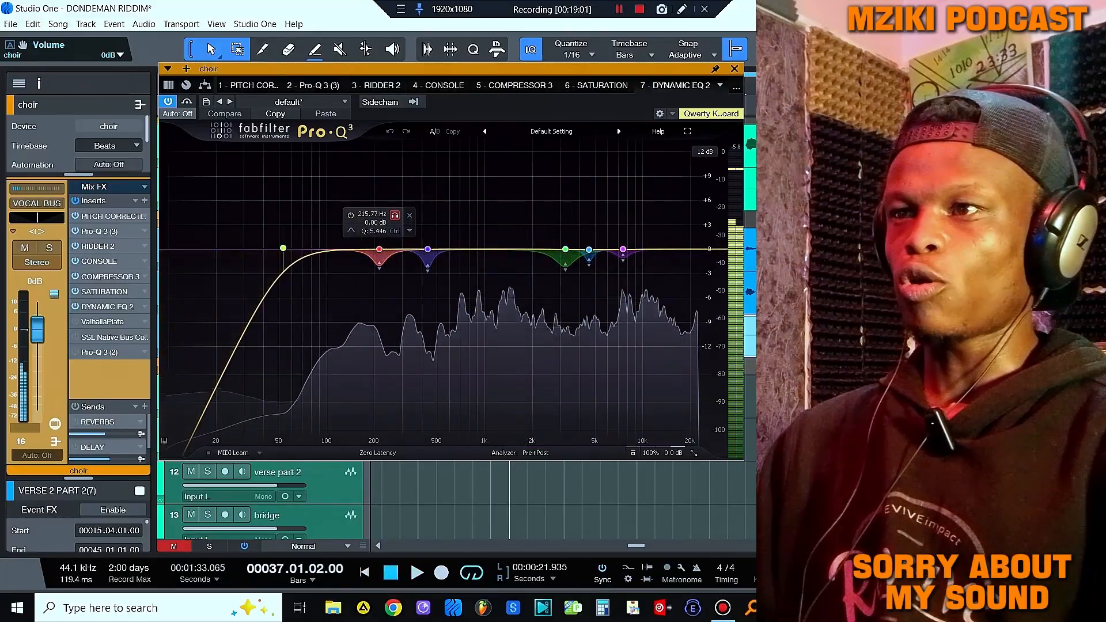
left_click(395, 215)
key("space")
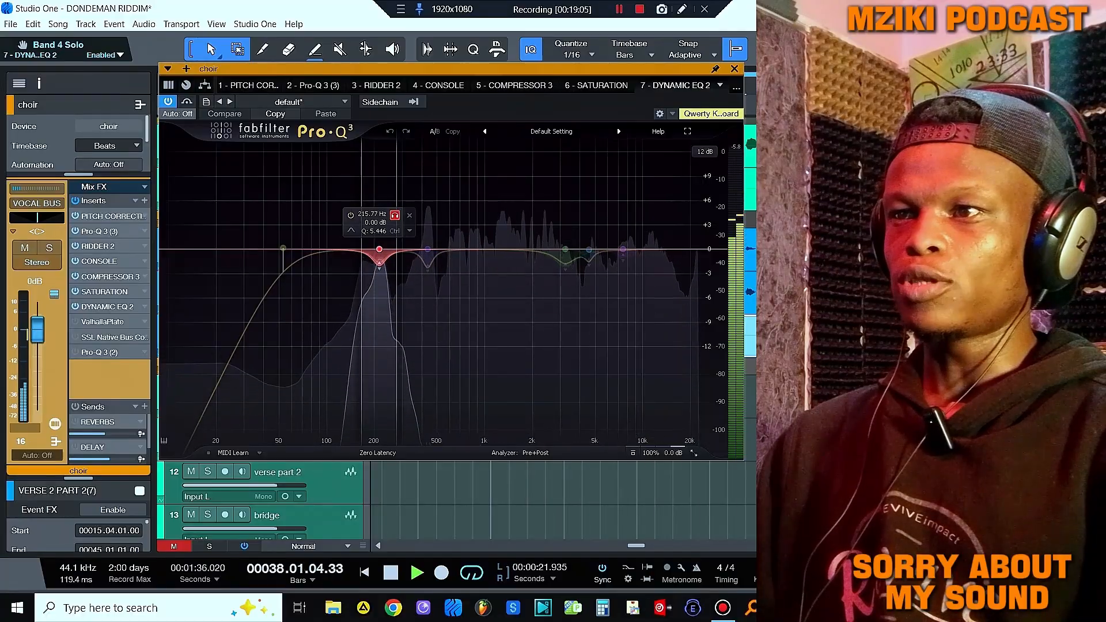
Step: Unsolo the 215.77 Hz band in DYNAMIC EQ 2, then solo and audition the 436.67 Hz band
left_click(395, 215)
key("space")
mouse_move(427, 249)
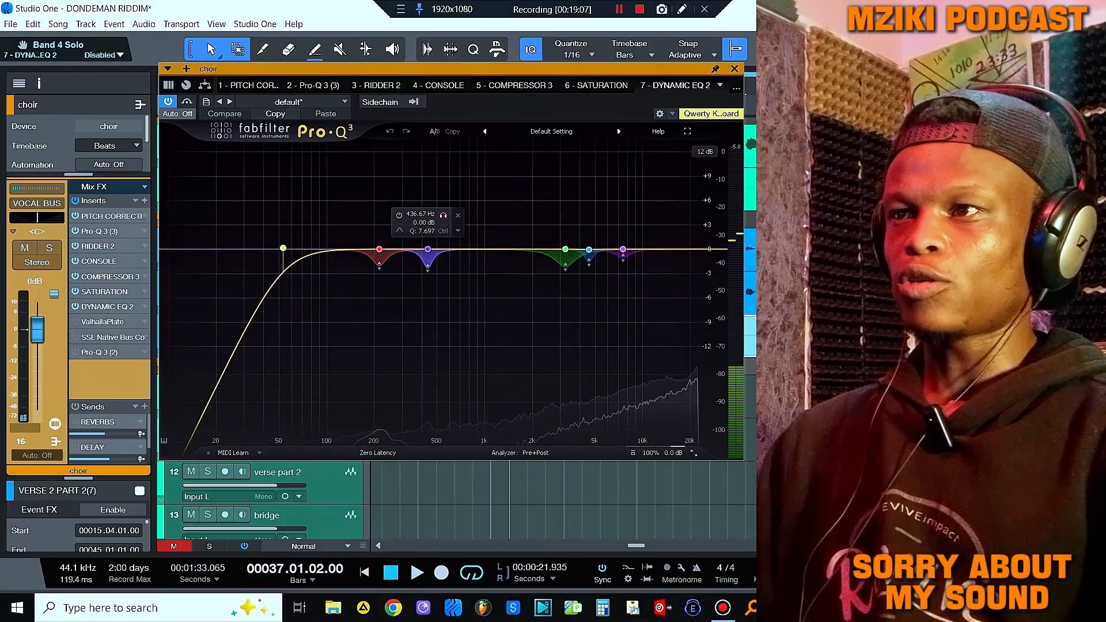
left_click(443, 216)
key("space")
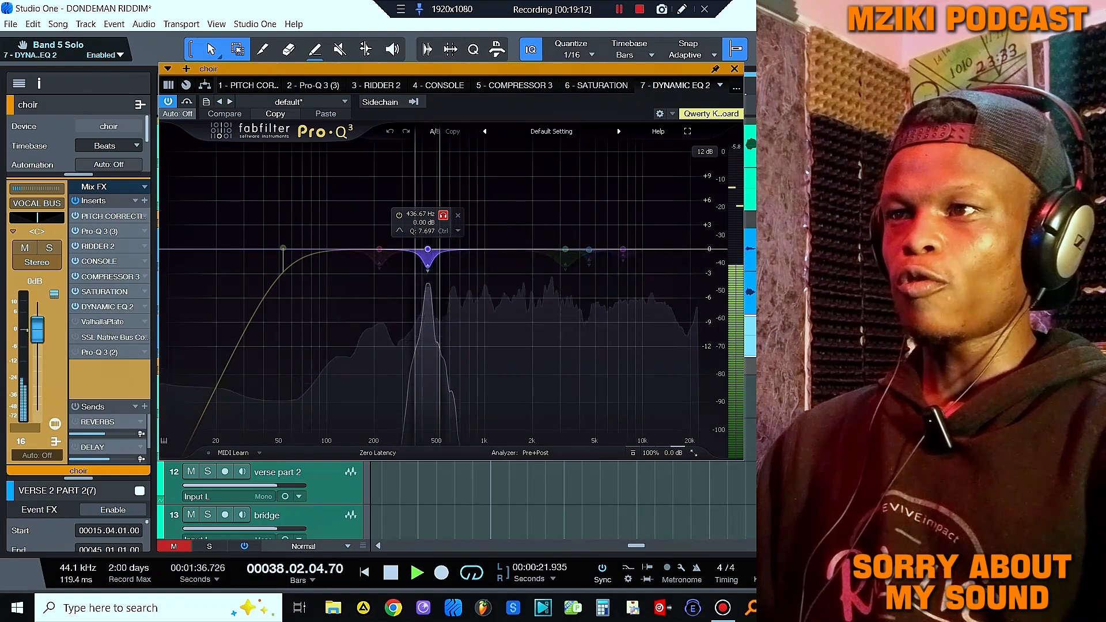
left_click(443, 216)
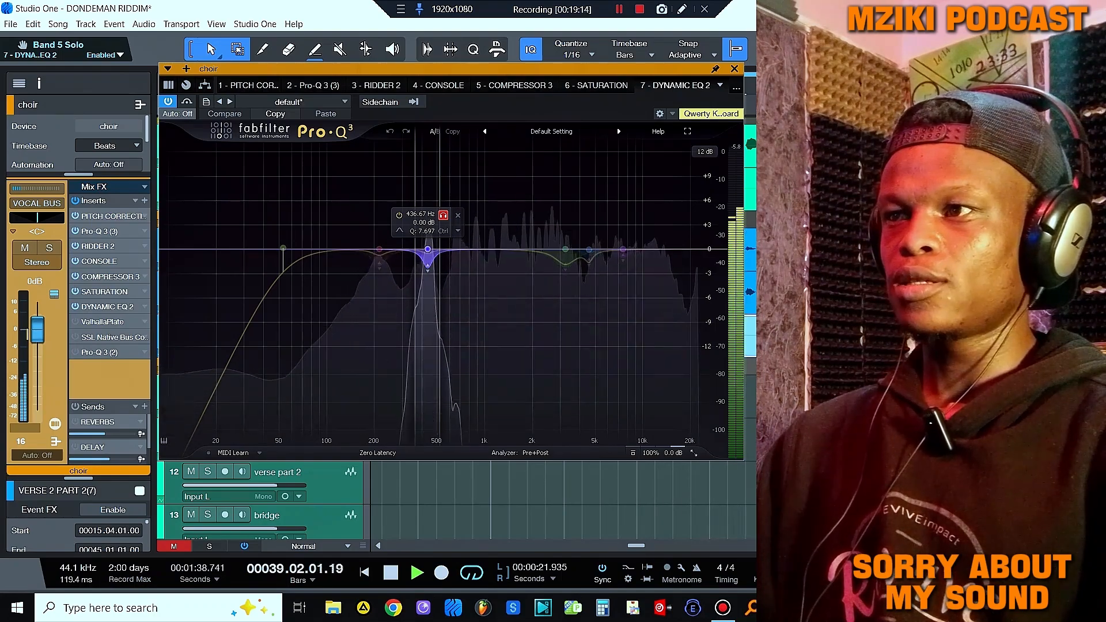
Step: Solo the 3245.3 Hz band, audition the choir vocals through DYNAMIC EQ 2, and close the plug-in window
mouse_move(588, 250)
key("space")
left_click(581, 215)
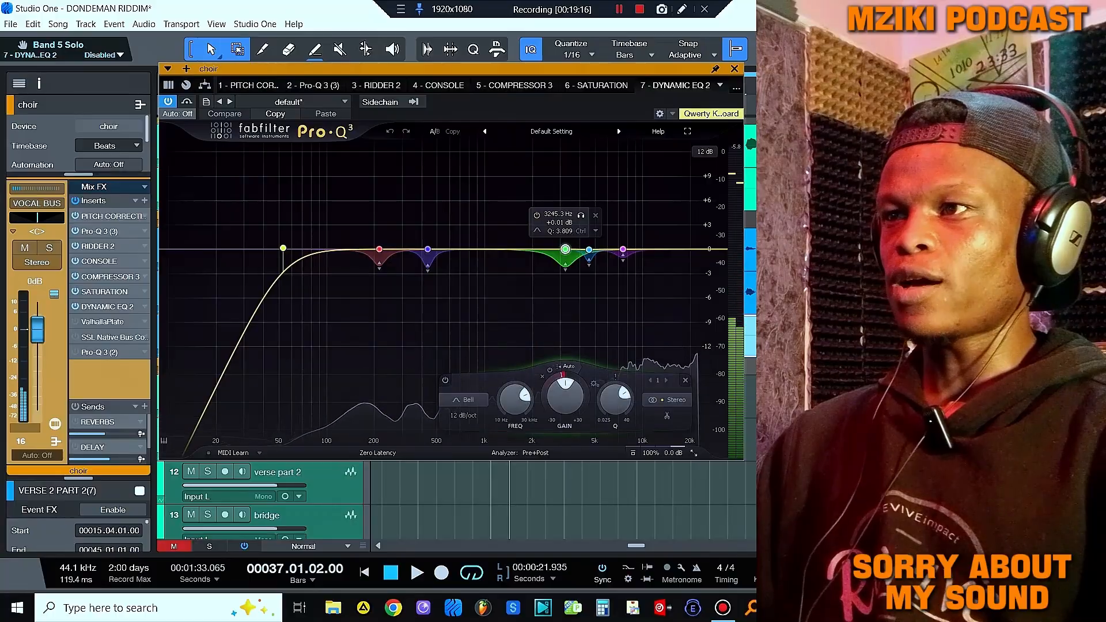
key("space")
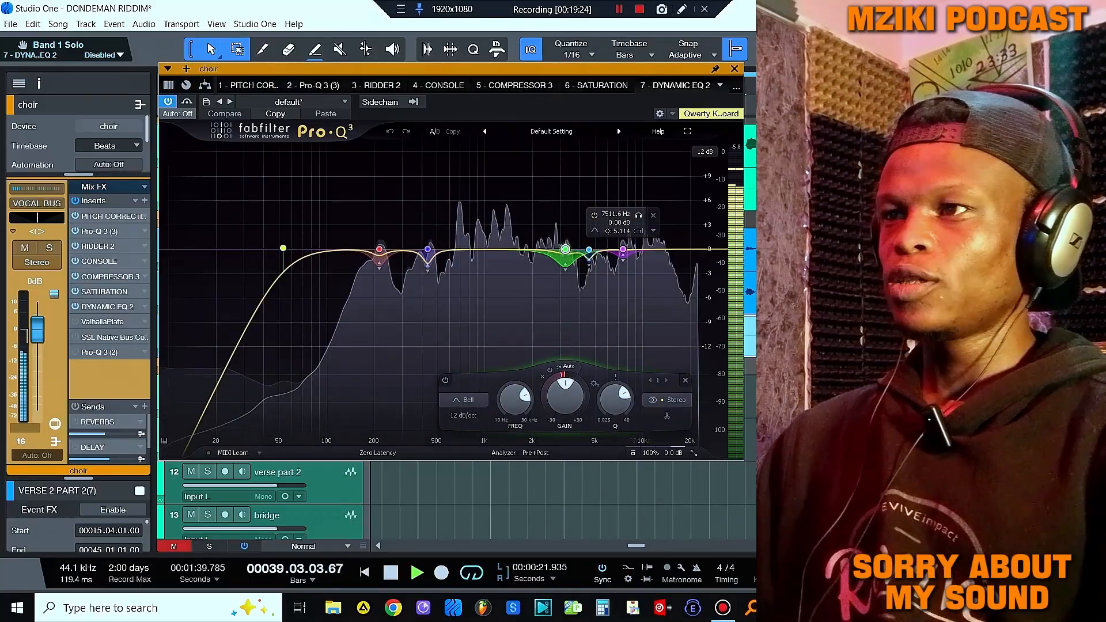
key("space")
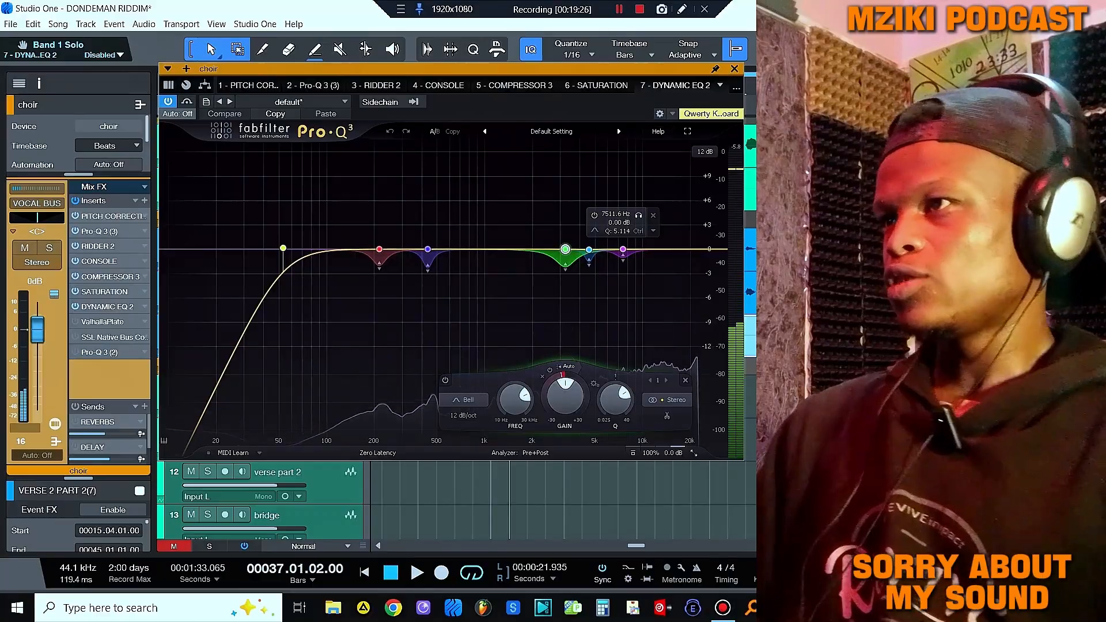
left_click(734, 68)
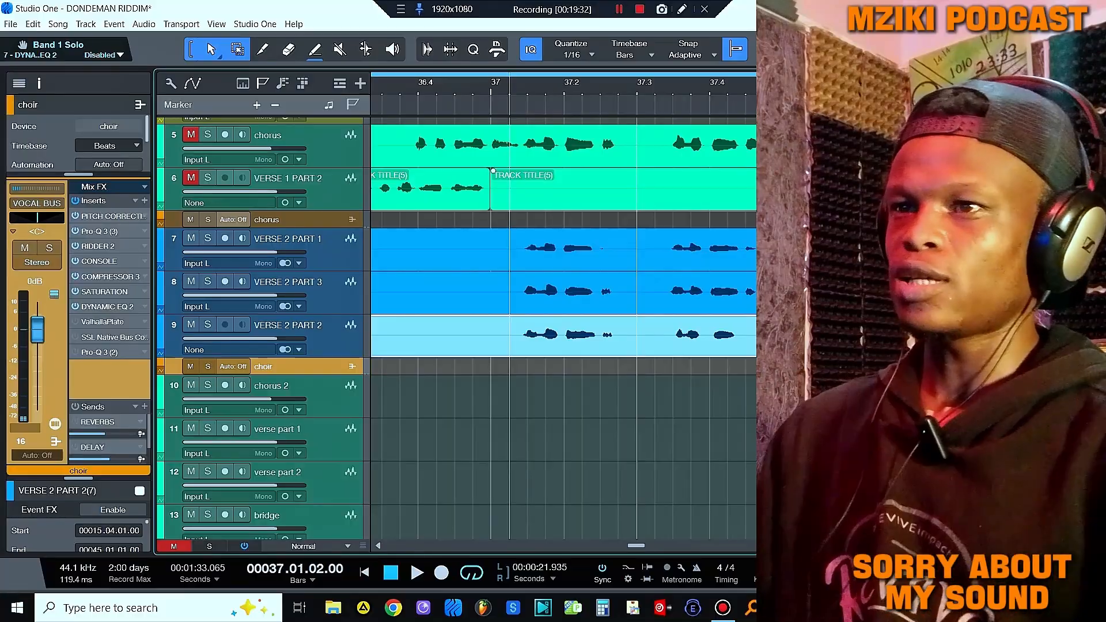
Step: Audition the three VERSE 2 tracks through the choir bus with the inserts enabled so far
scroll(457, 329, "up", 5)
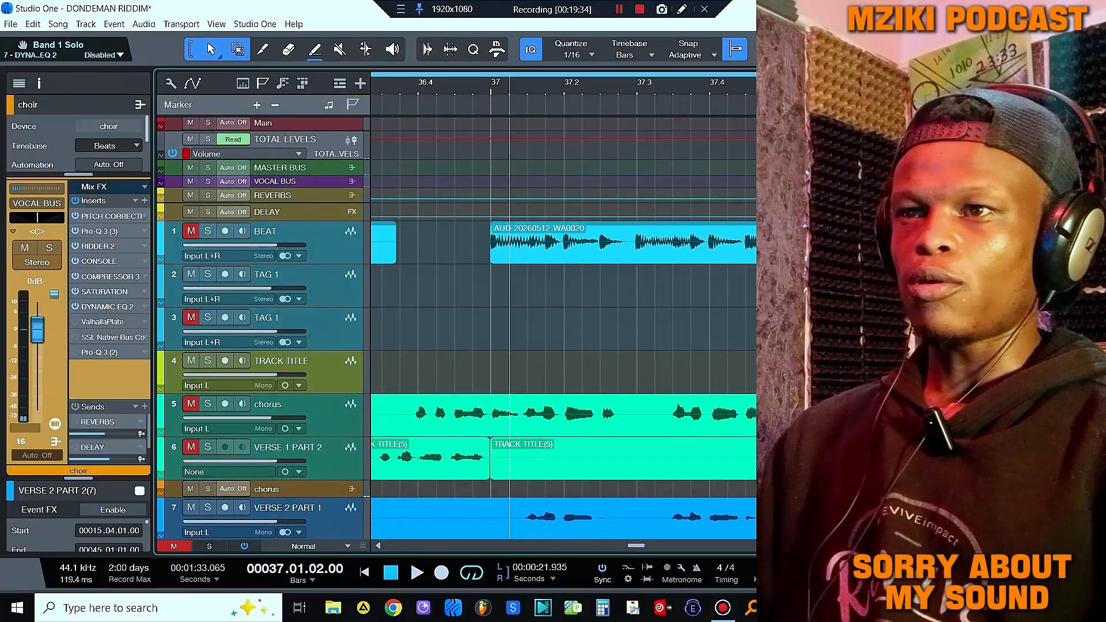
scroll(457, 329, "down", 4)
key("space")
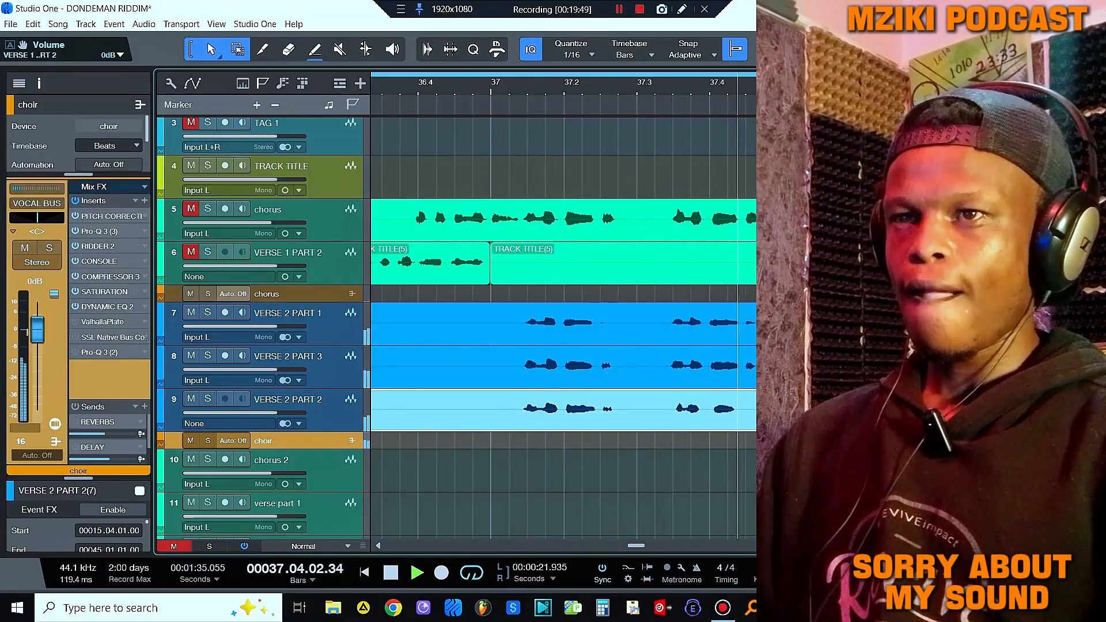
key("space")
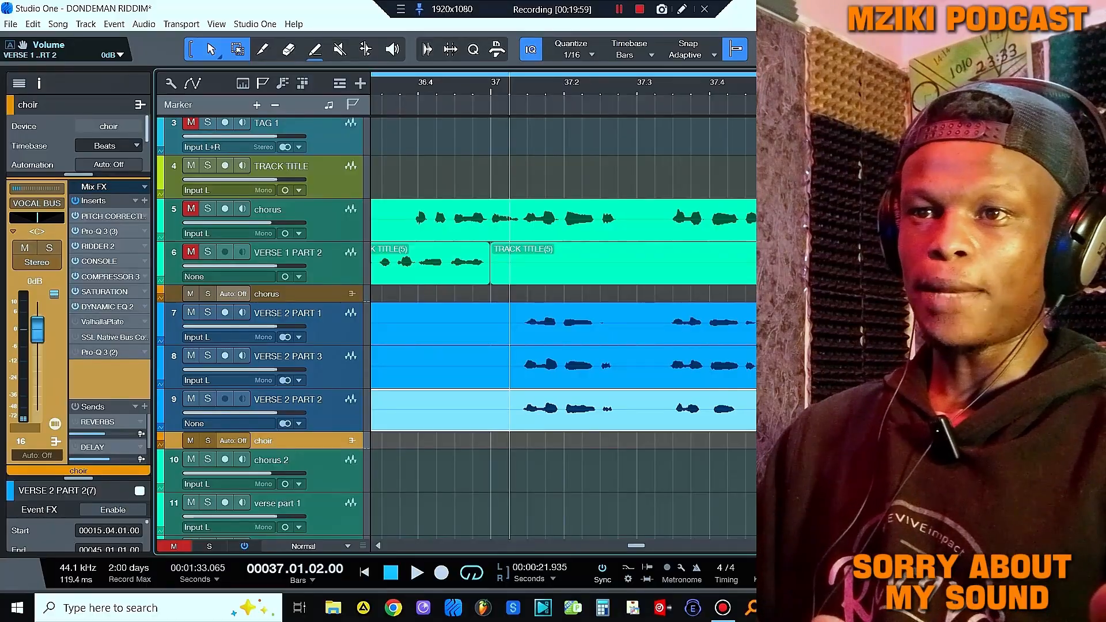
Step: Turn on and open the ValhallaPlate insert on the choir bus and audition the vocals with the reverb active and bypassed
double_click(103, 323)
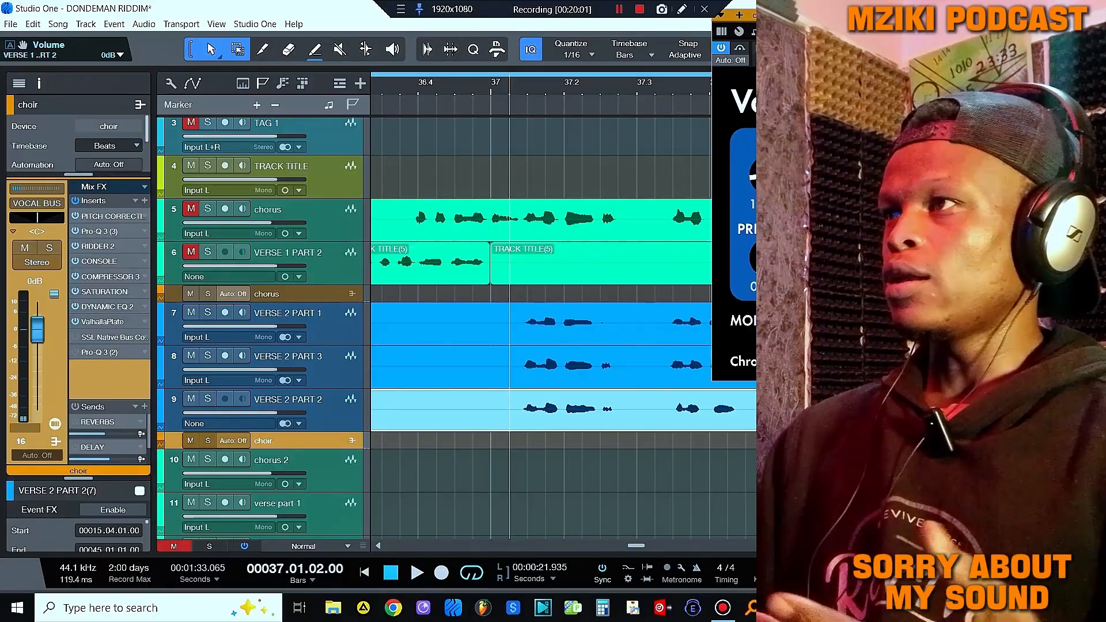
left_click_drag(911, 12, 398, 51)
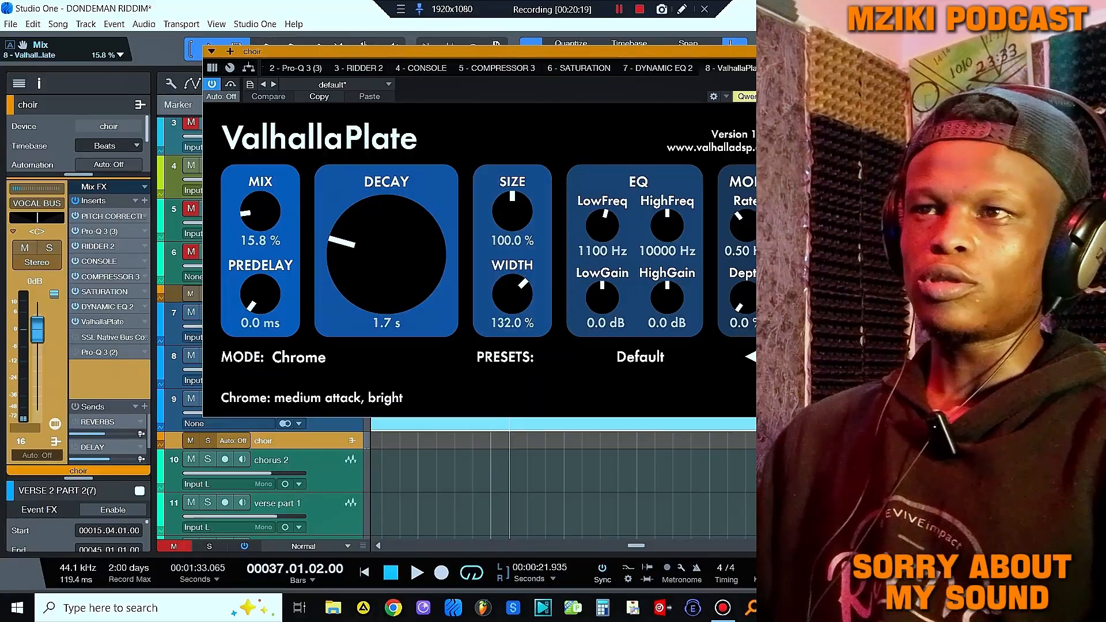
key("space")
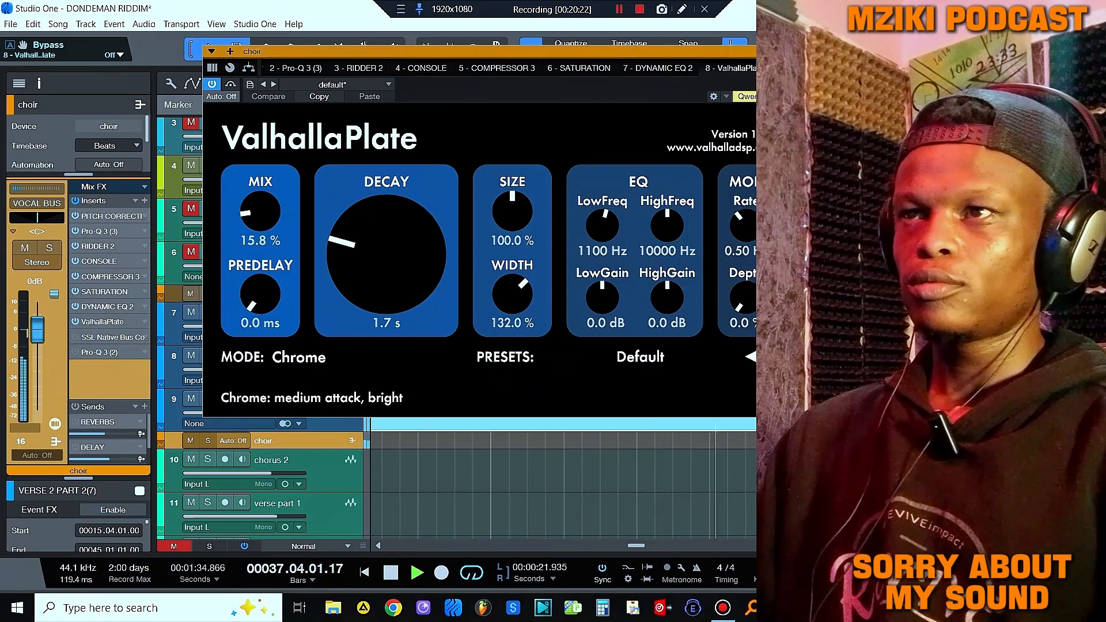
left_click_drag(461, 51, 486, 217)
scroll(487, 167, "up", 3)
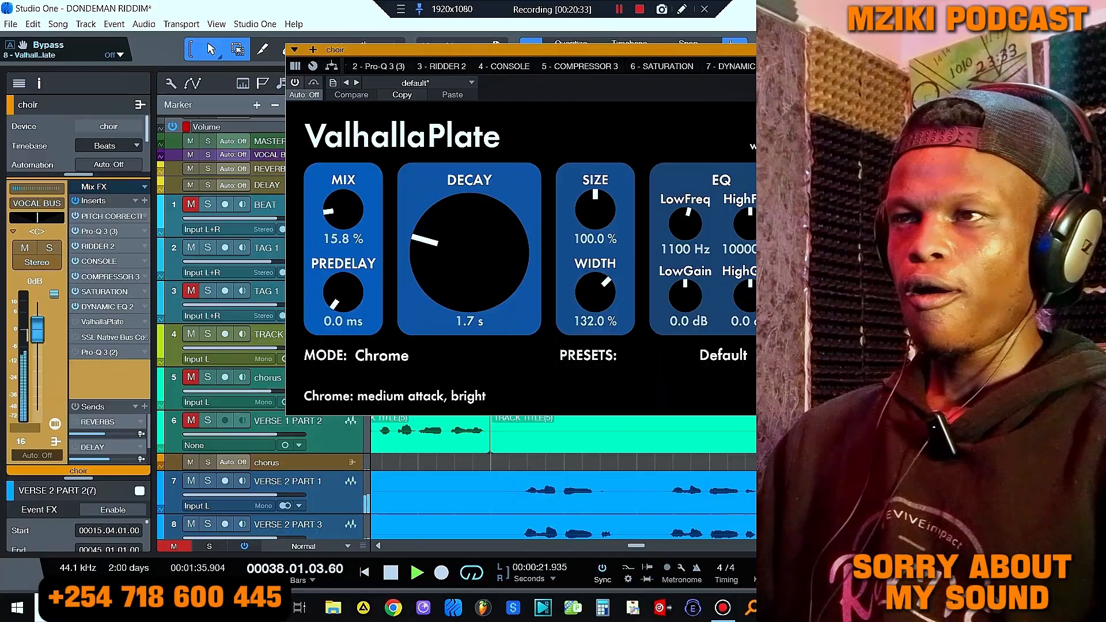
Step: Re-enable ValhallaPlate on the choir bus, set its mix to 14.2 %, and audition the vocals
key("space")
left_click(295, 82)
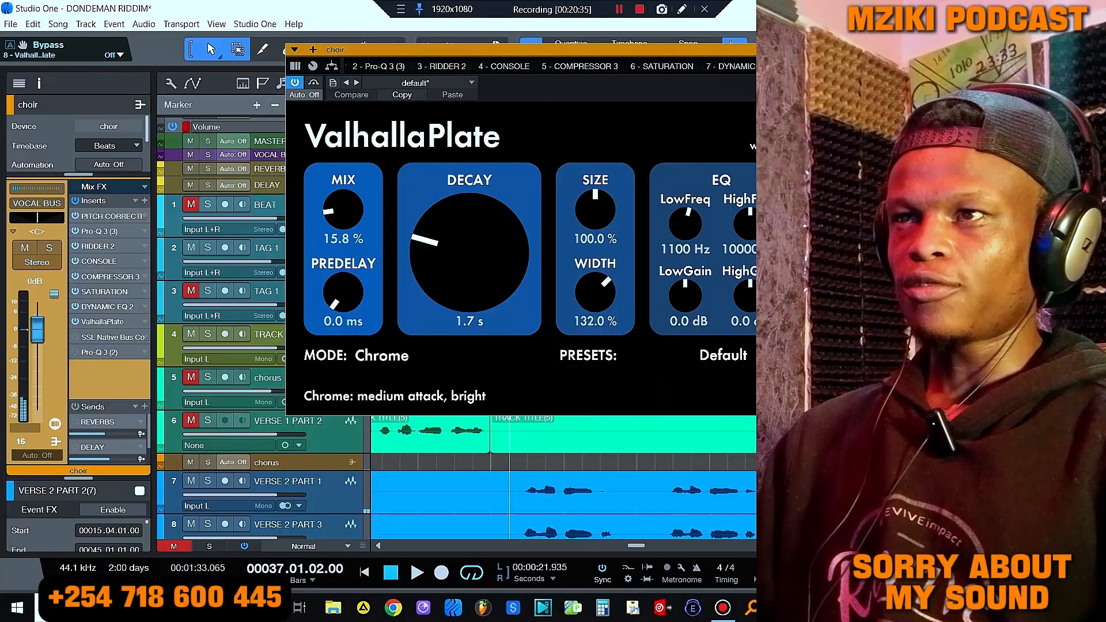
key("space")
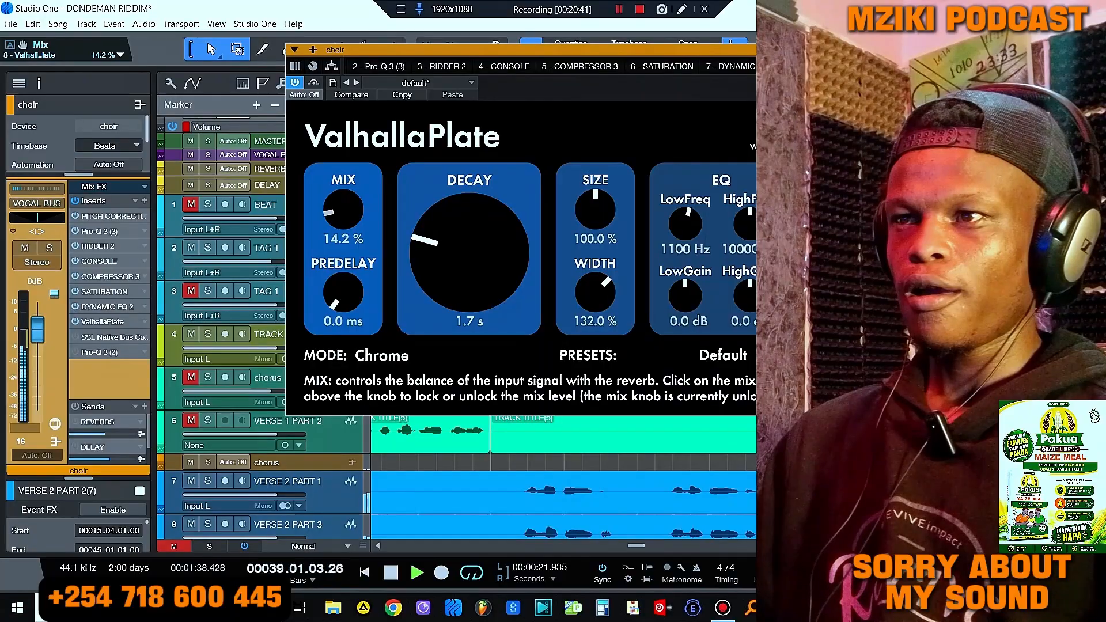
key("space")
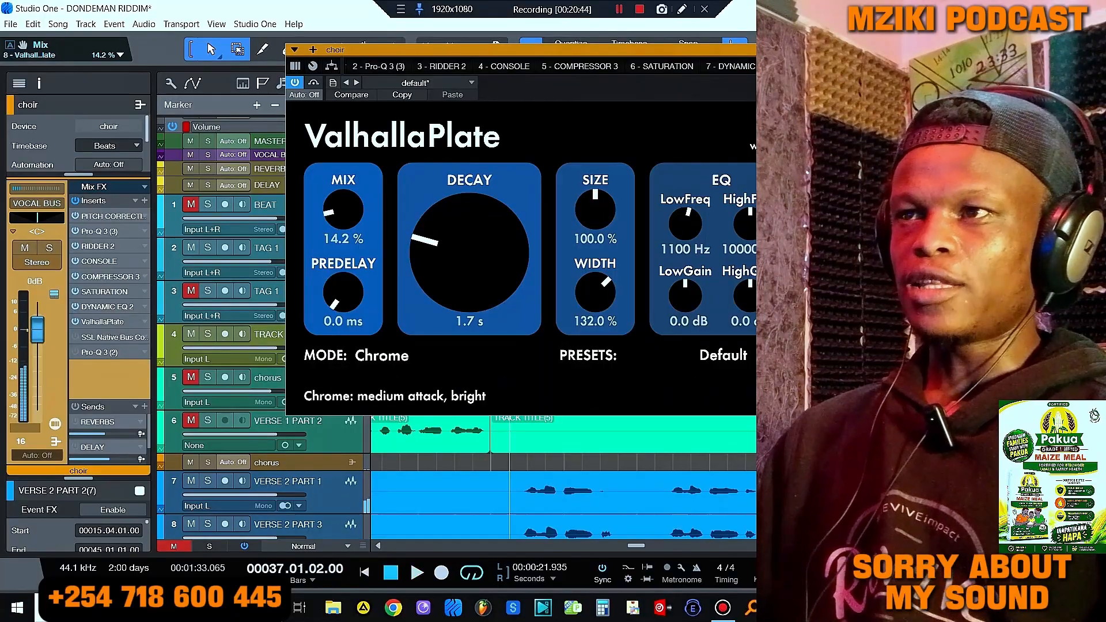
left_click_drag(519, 49, 597, 66)
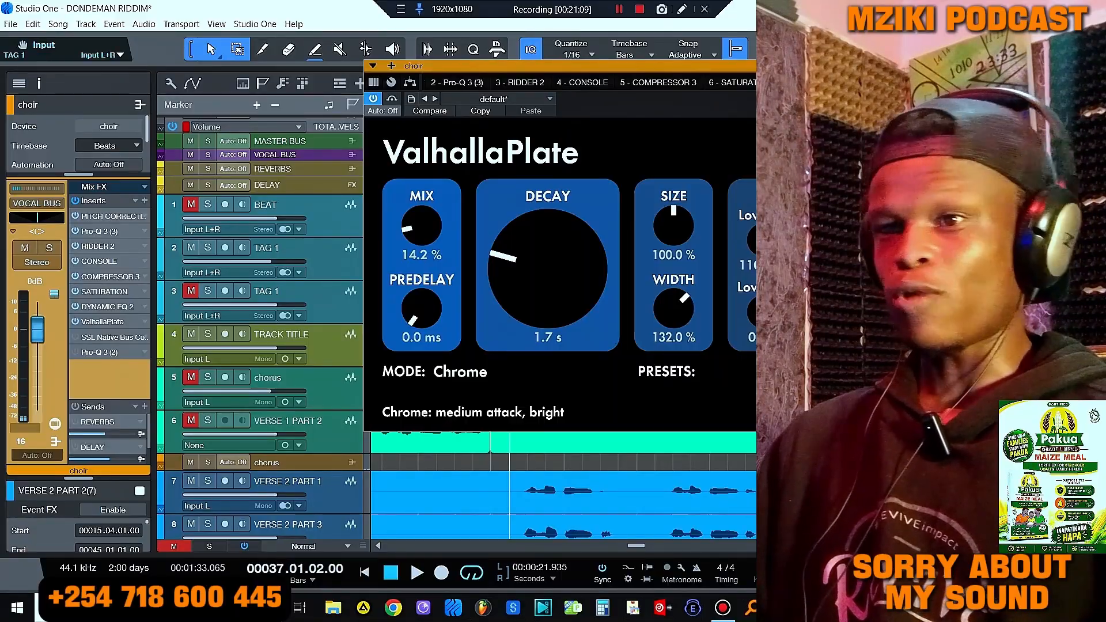
key("space")
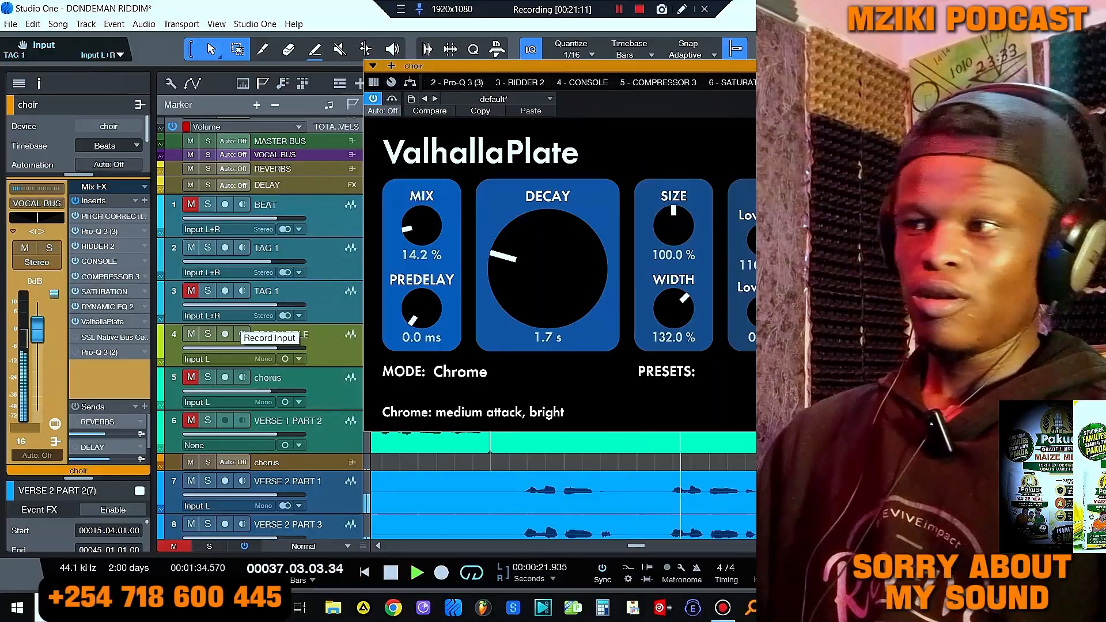
key("space")
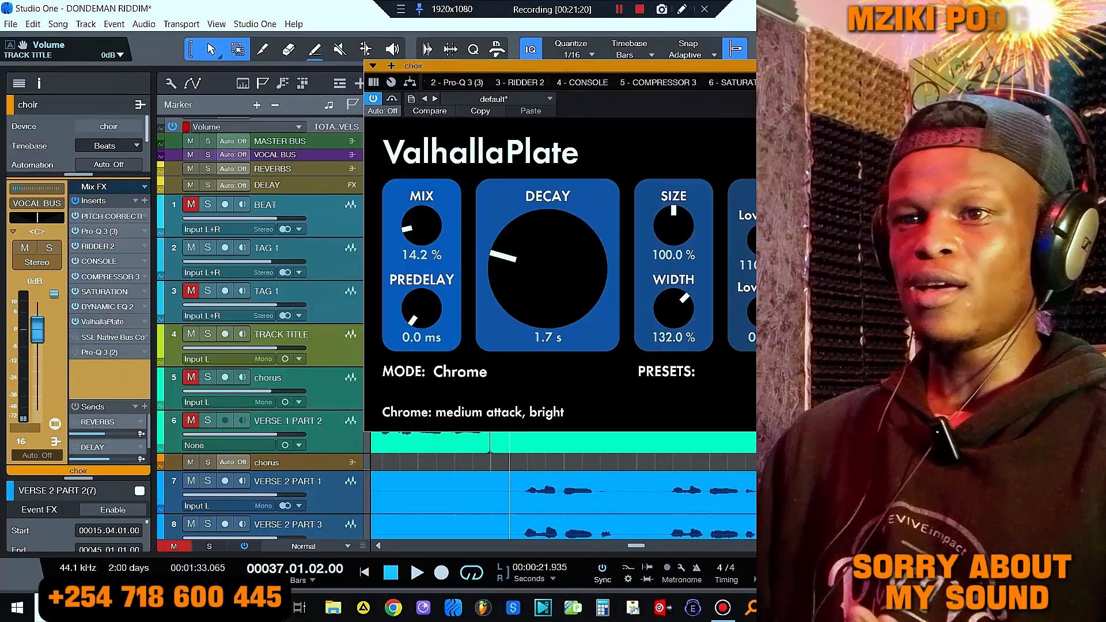
Step: Turn on and open the SSL Native Bus Compressor 2 insert on the choir bus and audition the vocals through it
double_click(114, 338)
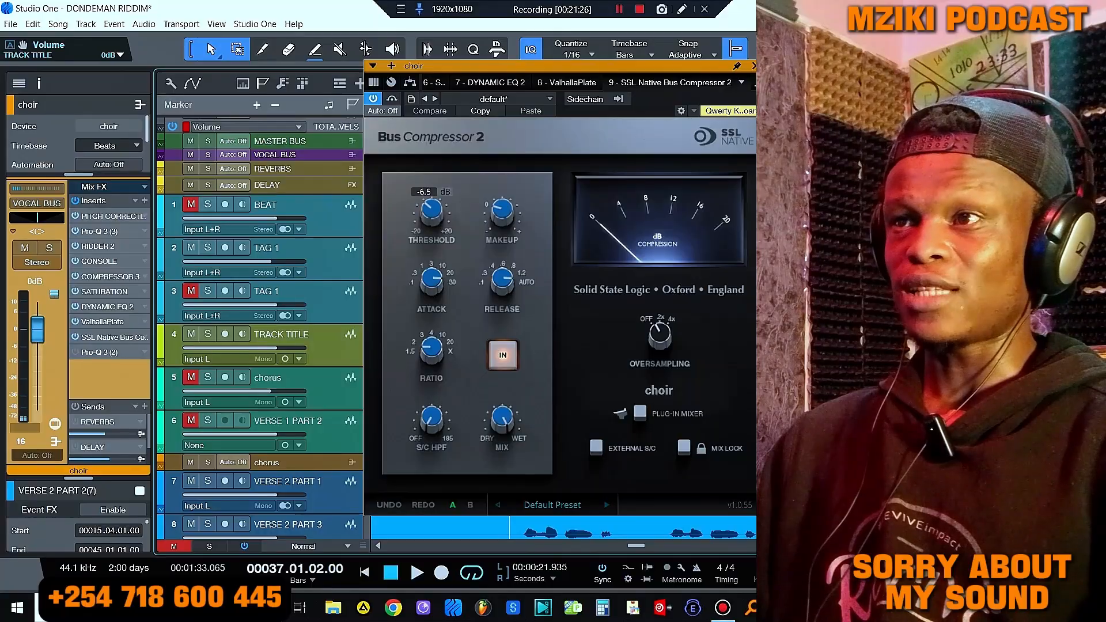
left_click(431, 212)
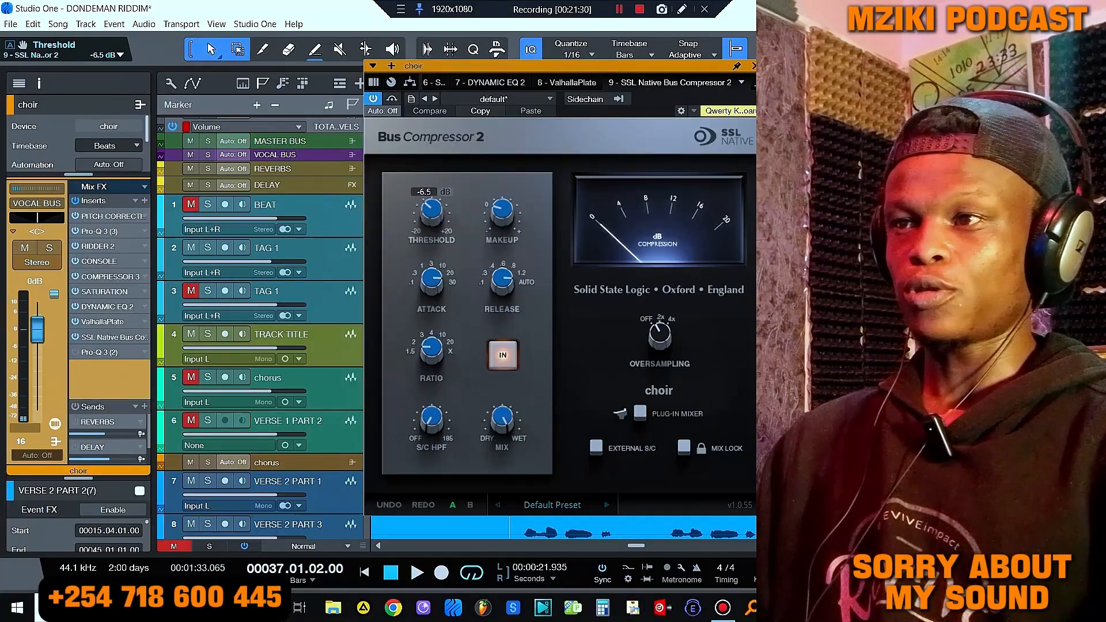
key("space")
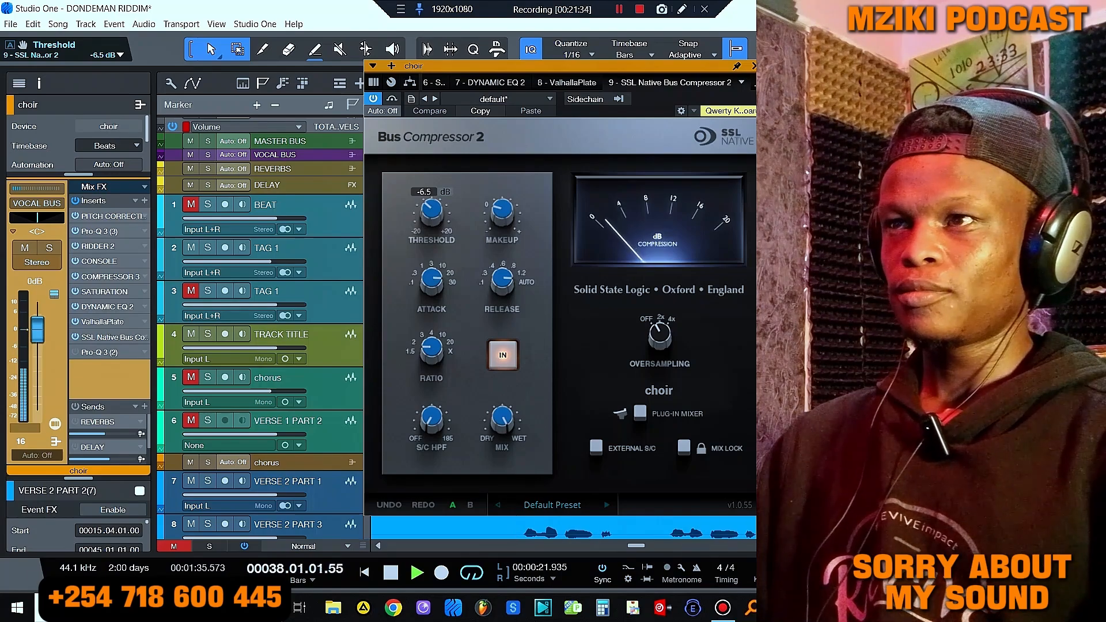
key("space")
Step: Compare the choir vocals with SSL Native Bus Compressor 2 bypassed and active, leaving it on
left_click(373, 99)
key("space")
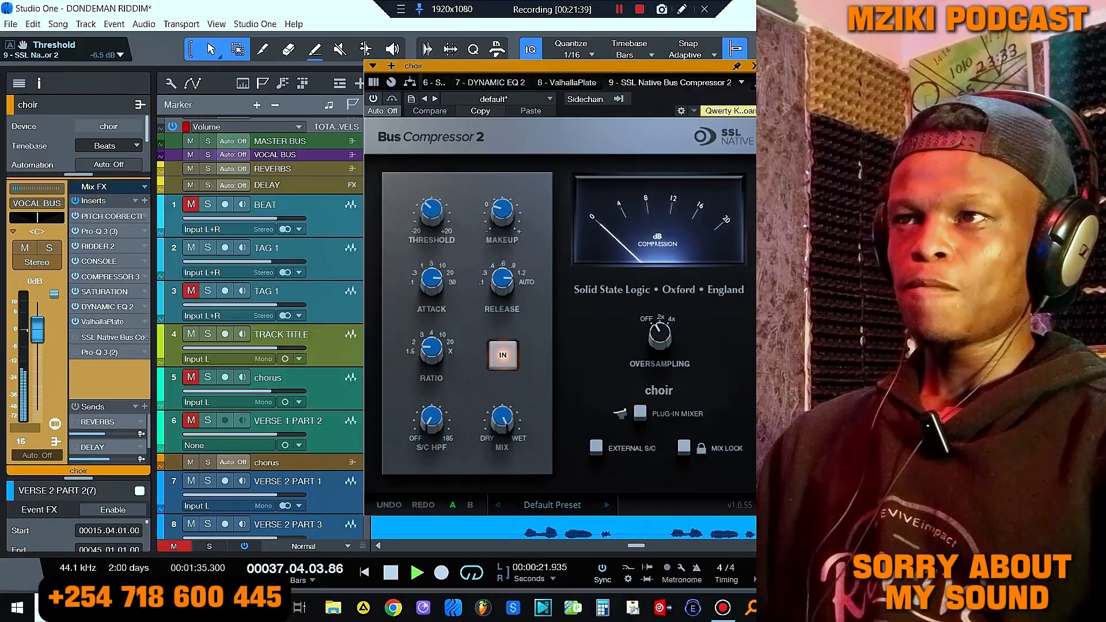
key("space")
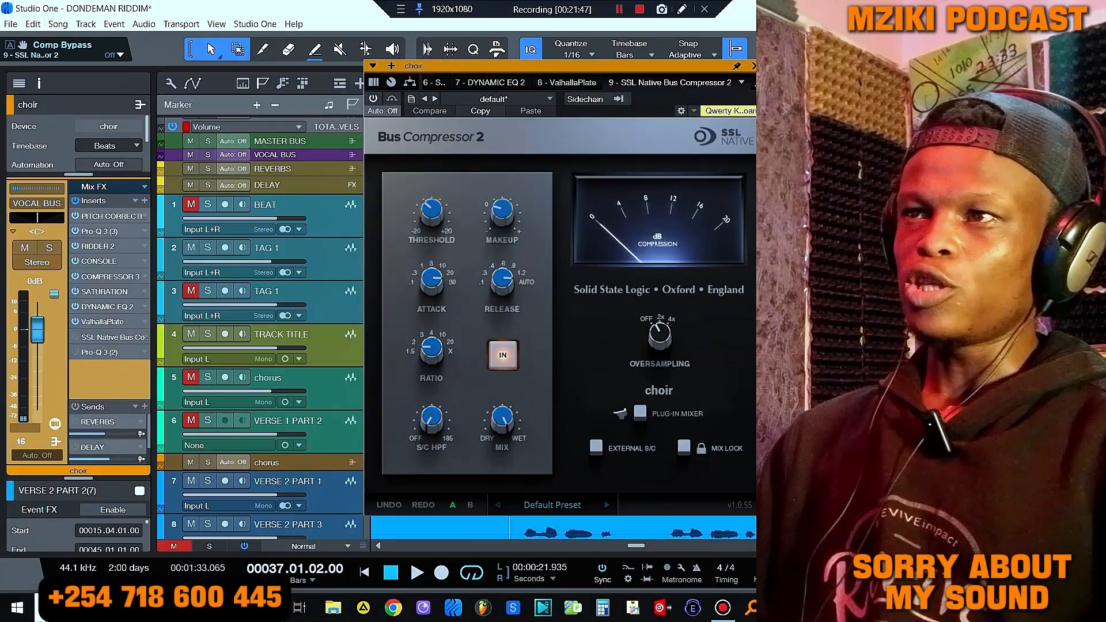
left_click(373, 98)
key("space")
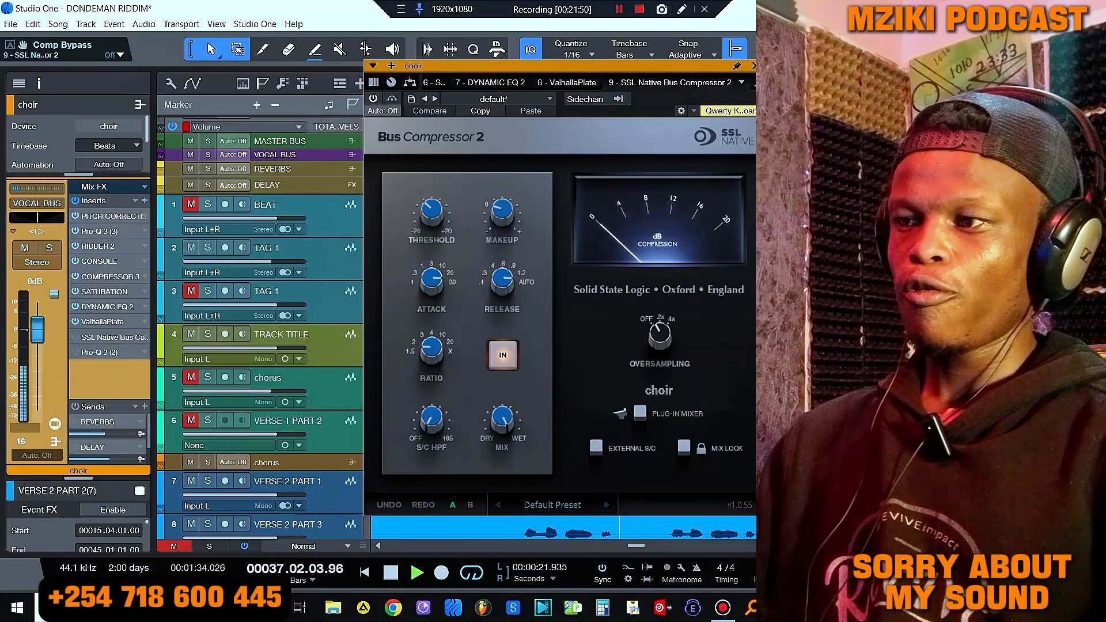
key("space")
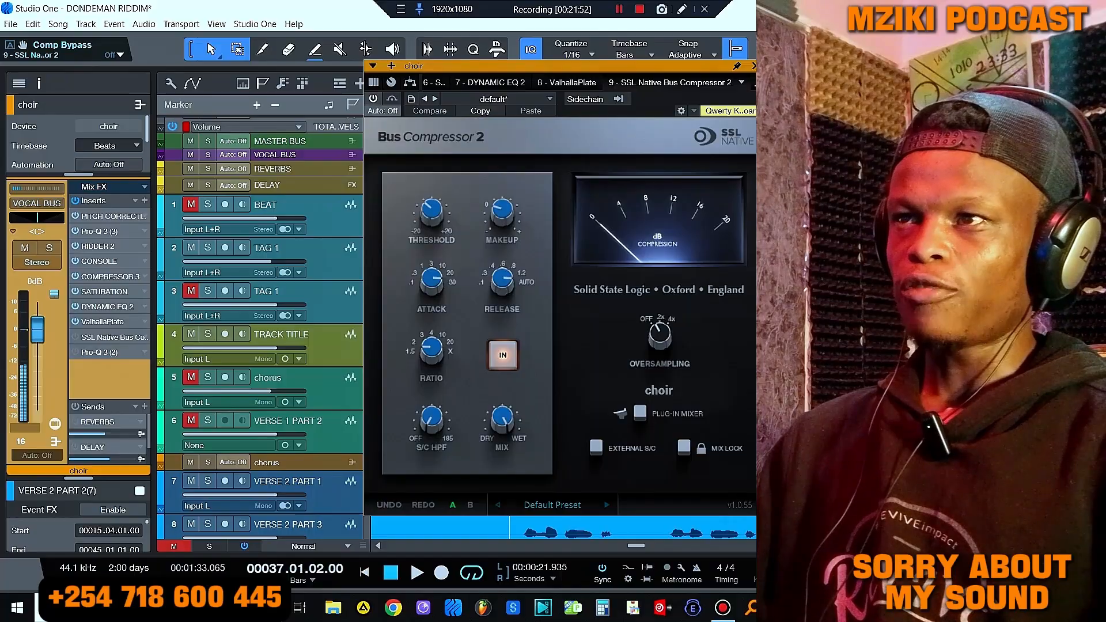
left_click(373, 98)
key("space")
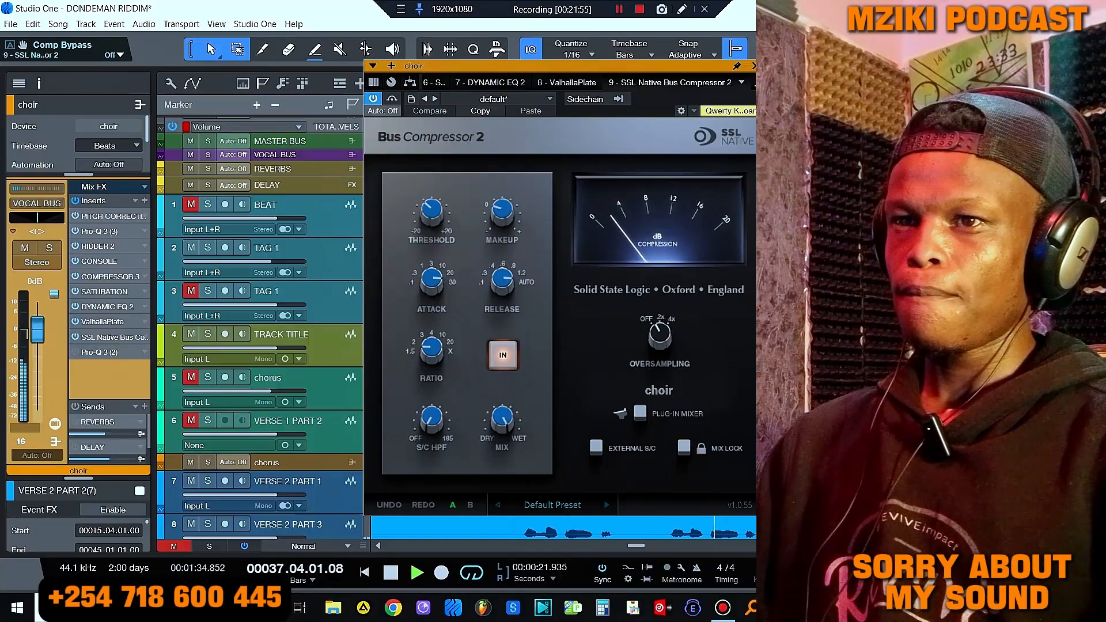
key("space")
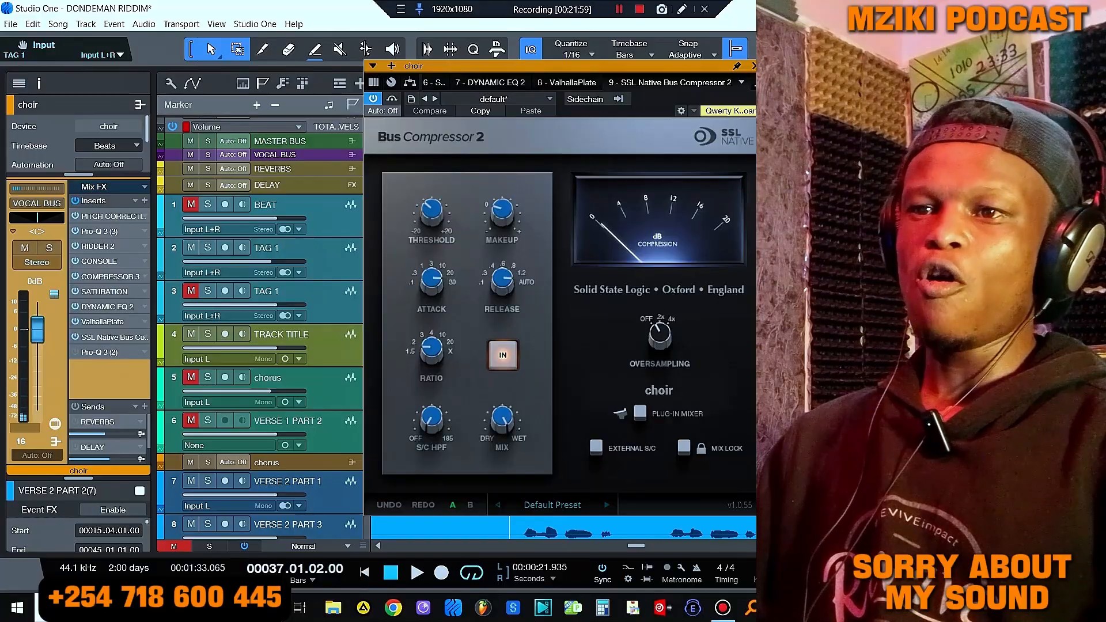
Step: Turn on and open the Pro-Q 3 (2) insert on the choir bus and inspect its 2115.3 Hz side and 1108.5 Hz mid bands
left_click(99, 352)
left_click_drag(519, 66, 341, 65)
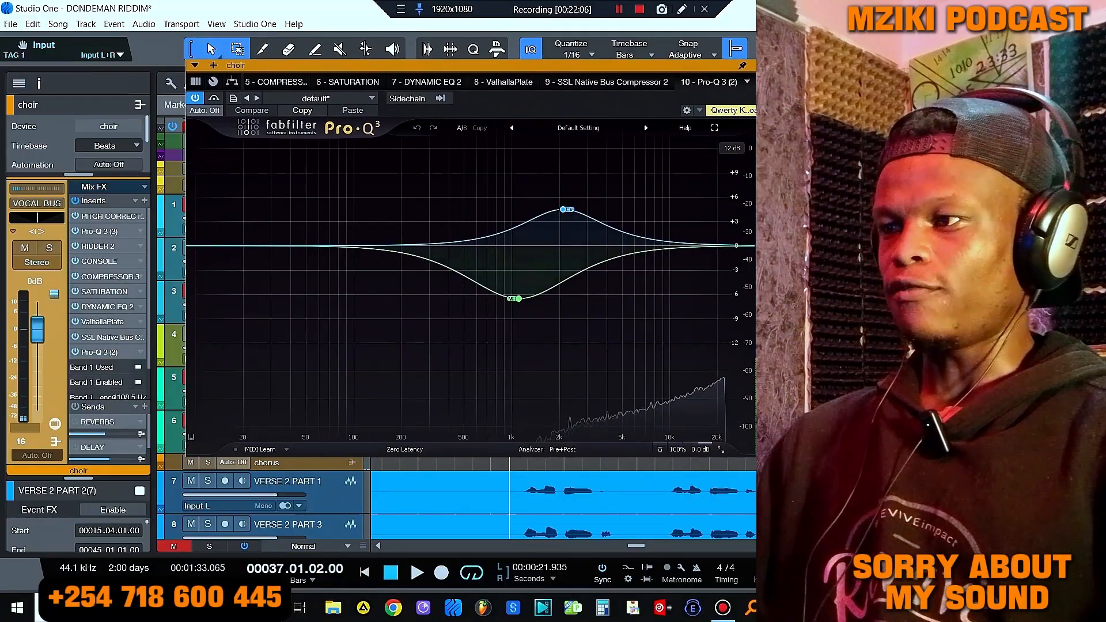
mouse_move(564, 210)
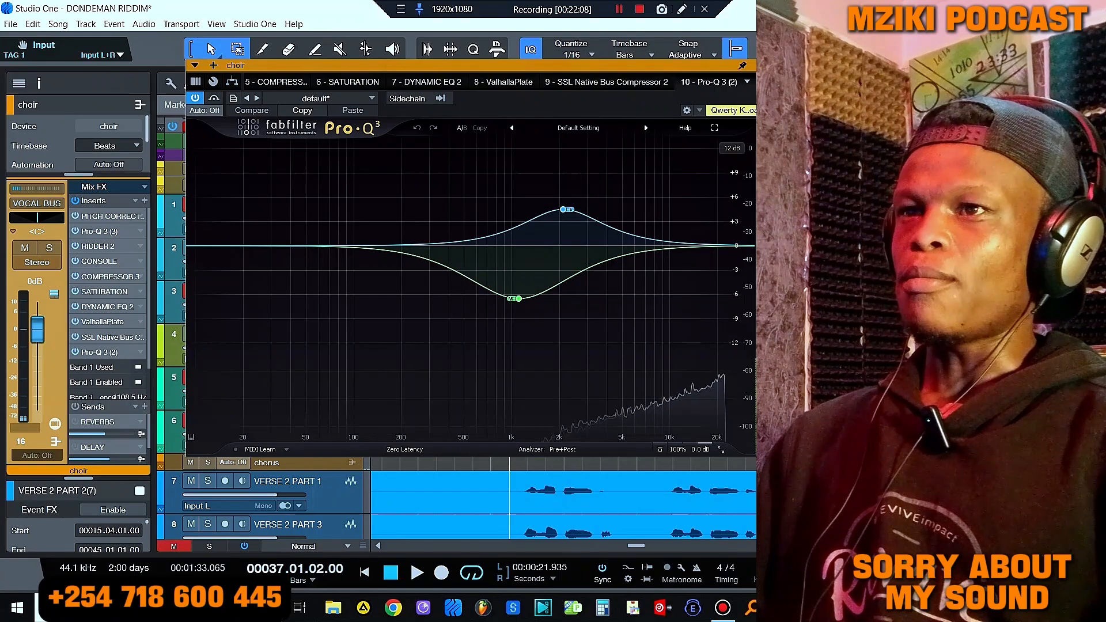
left_click_drag(510, 66, 577, 48)
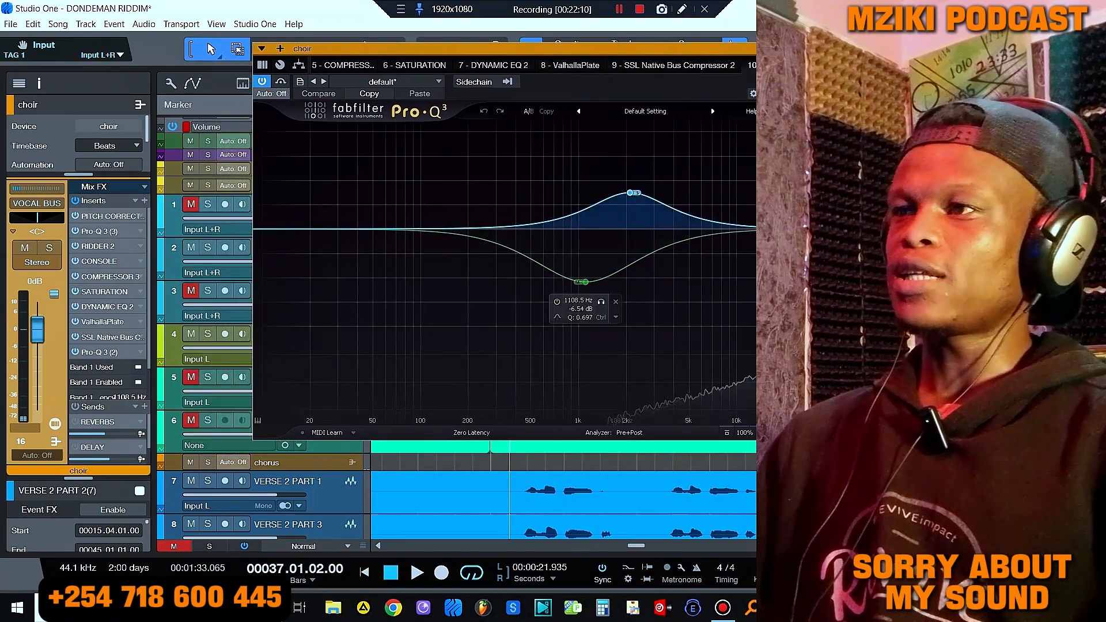
left_click(630, 192)
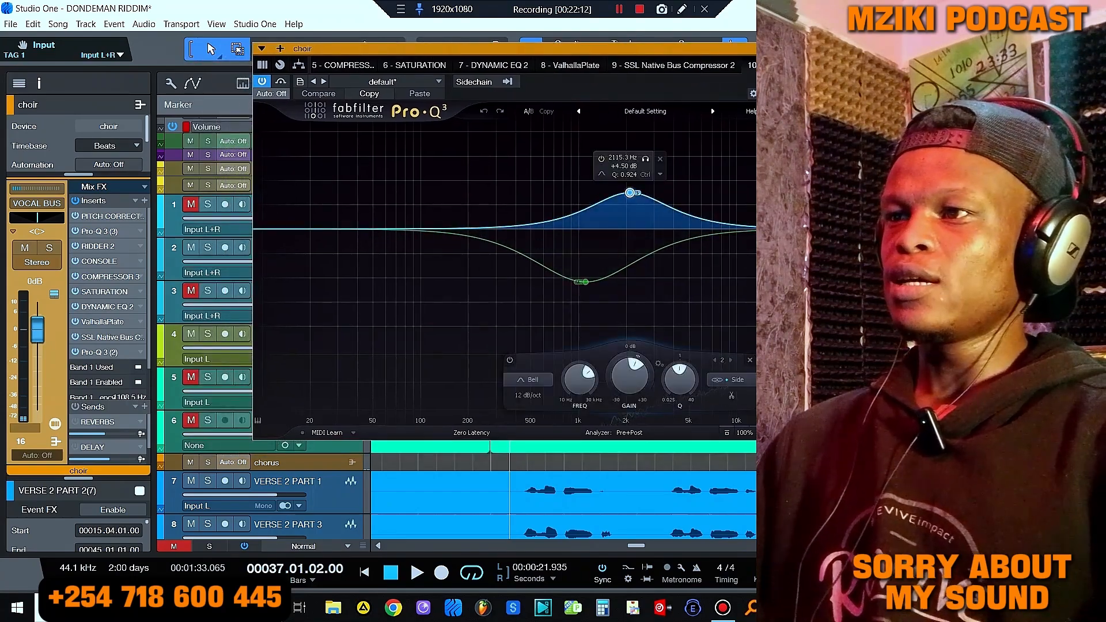
left_click(585, 282)
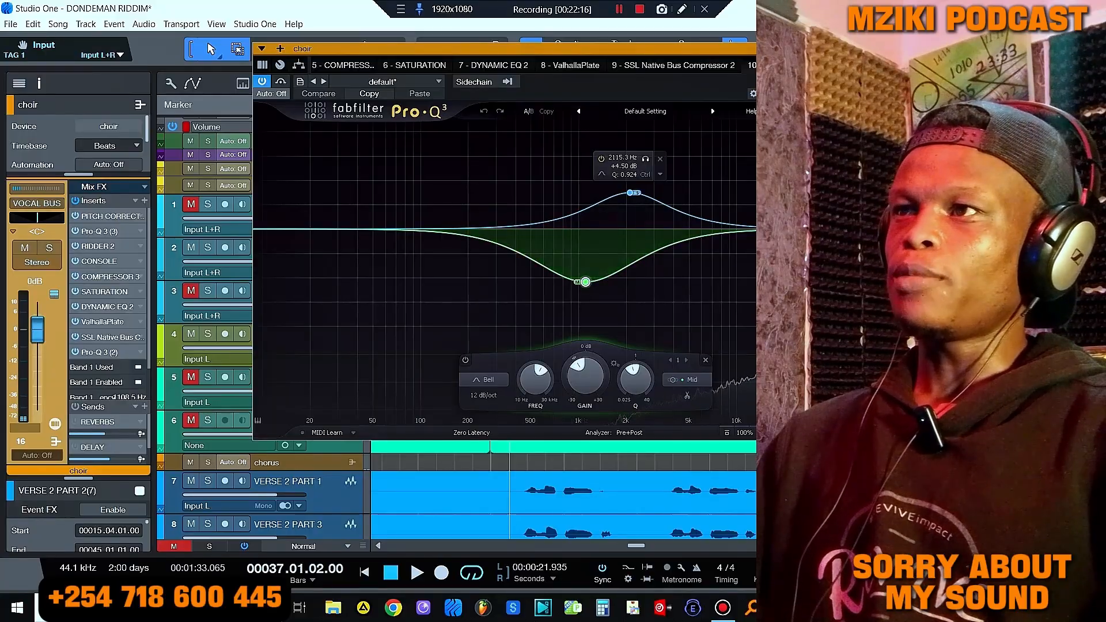
left_click_drag(403, 48, 459, 399)
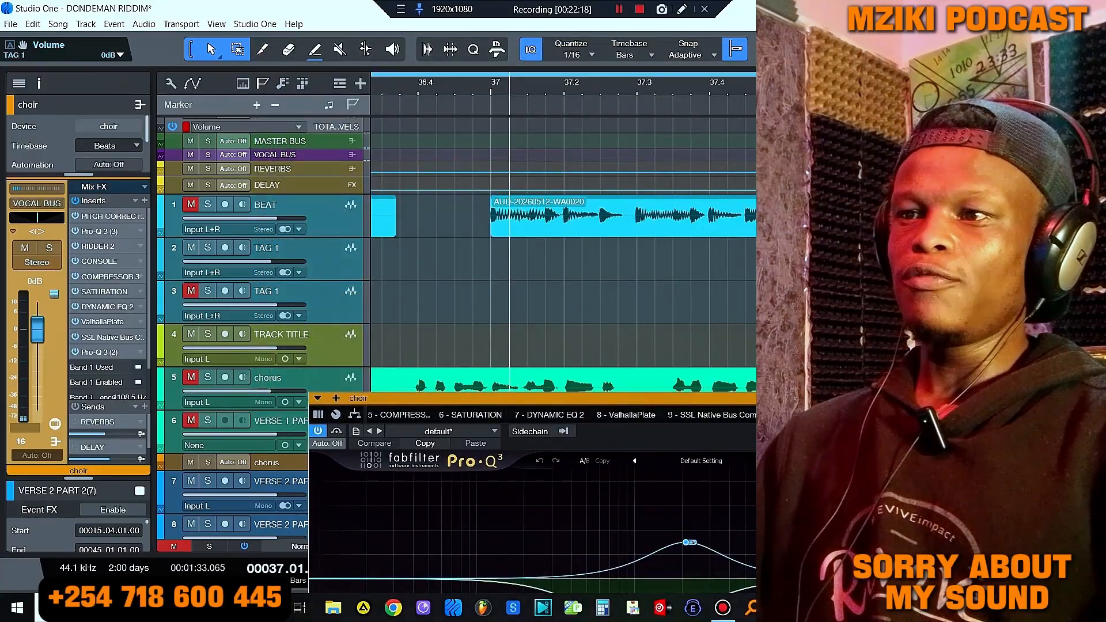
Step: Compare the choir vocals with the Pro-Q 3 (2) insert bypassed and active, leaving it on with its full curve in view
scroll(242, 294, "down", 3)
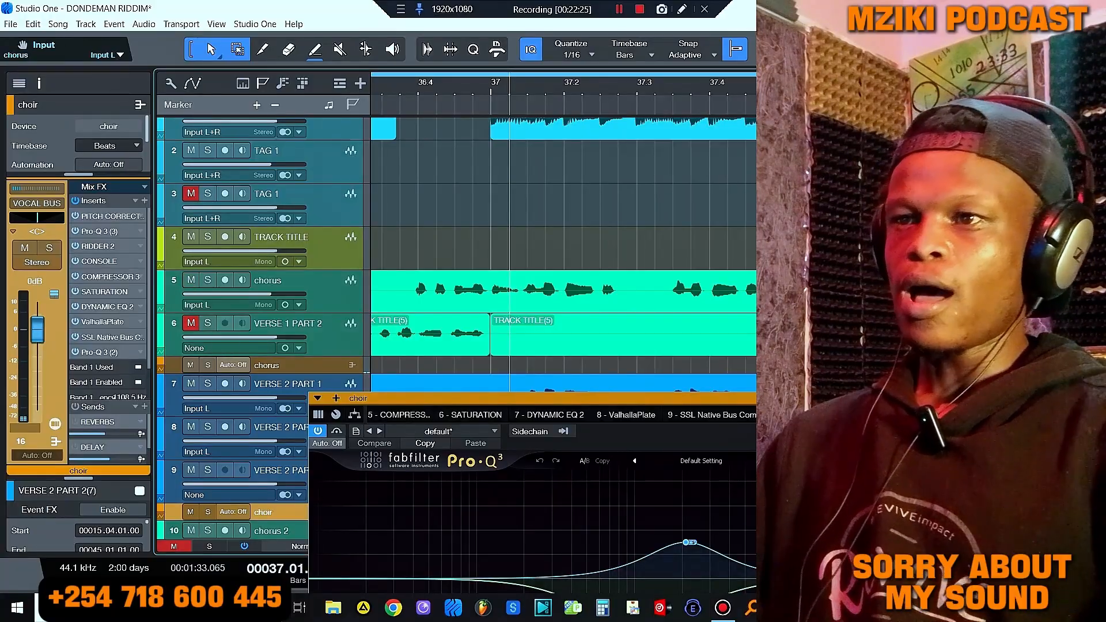
scroll(259, 288, "down", 5)
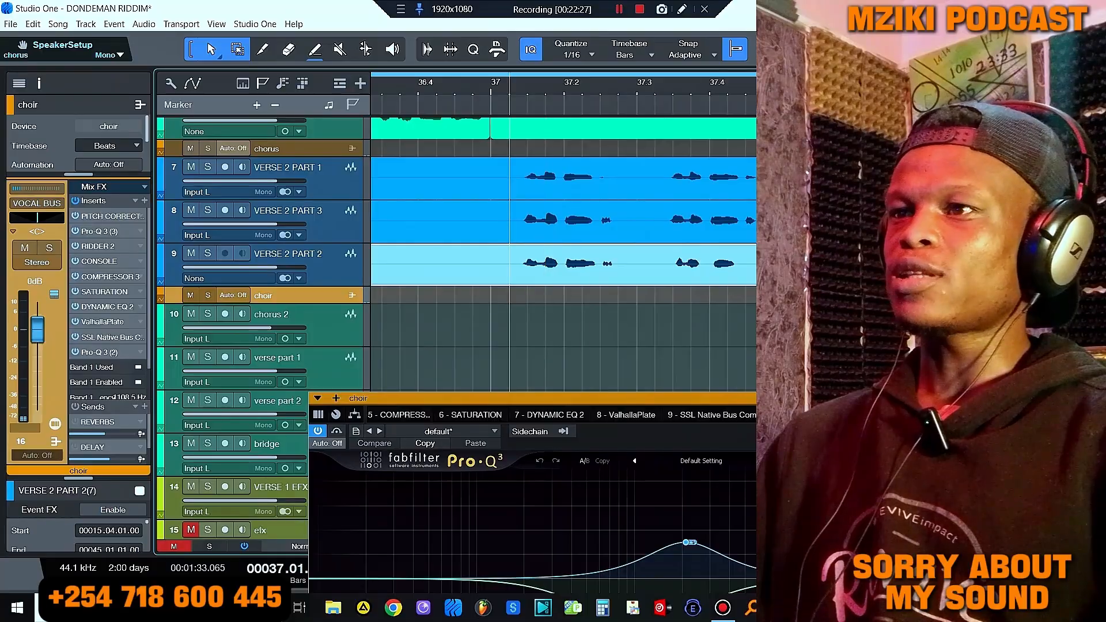
scroll(259, 288, "up", 2)
left_click(317, 431)
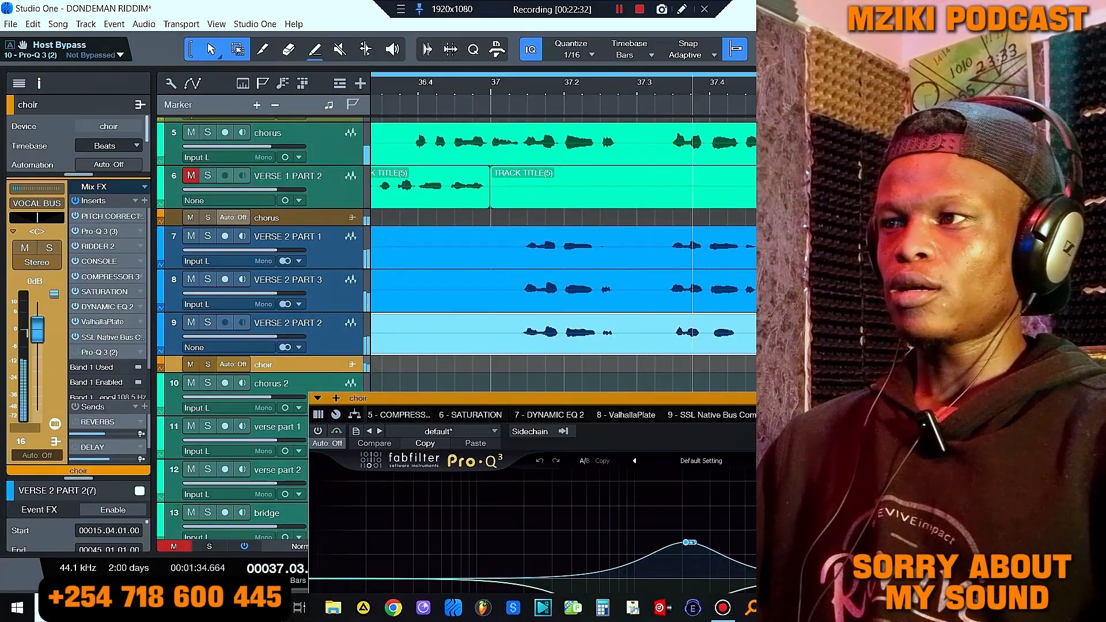
key("space")
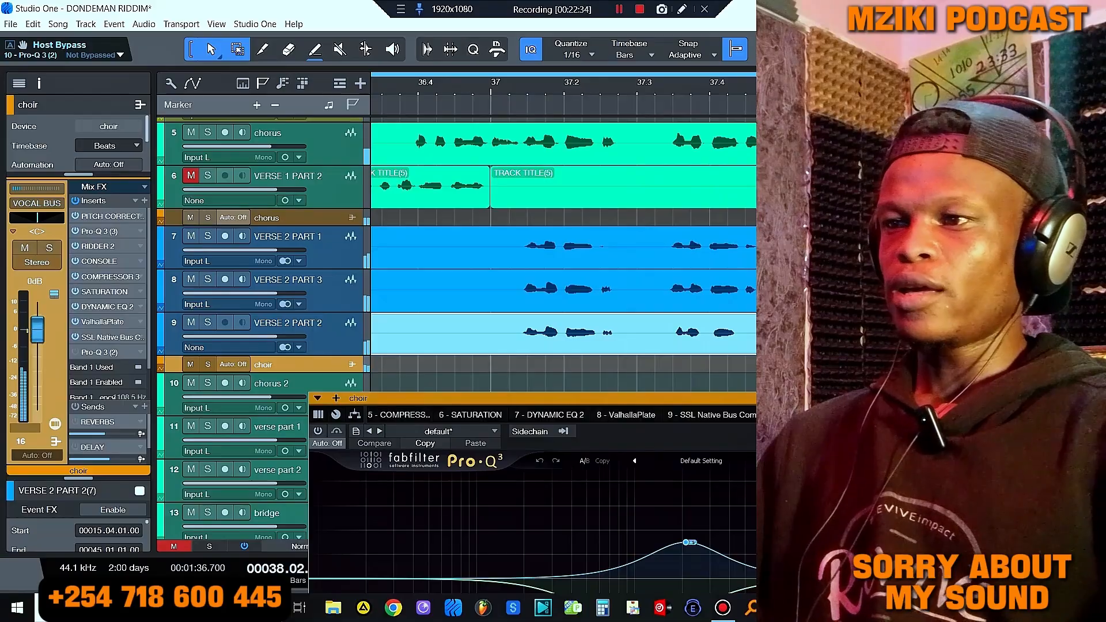
left_click(510, 88)
left_click_drag(518, 398, 503, 188)
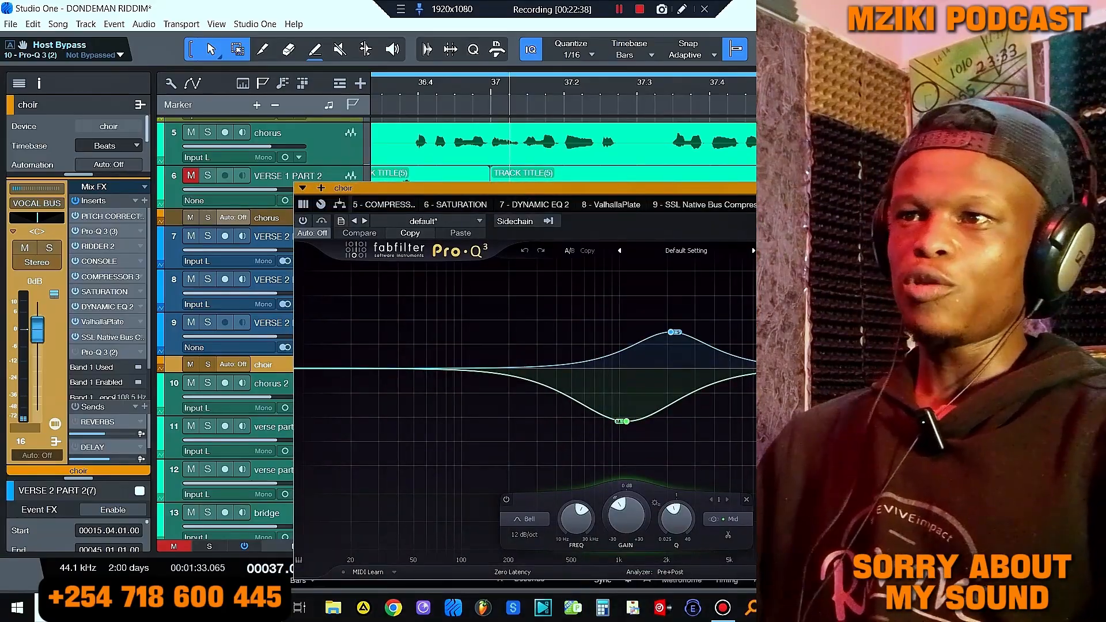
left_click(303, 221)
key("space")
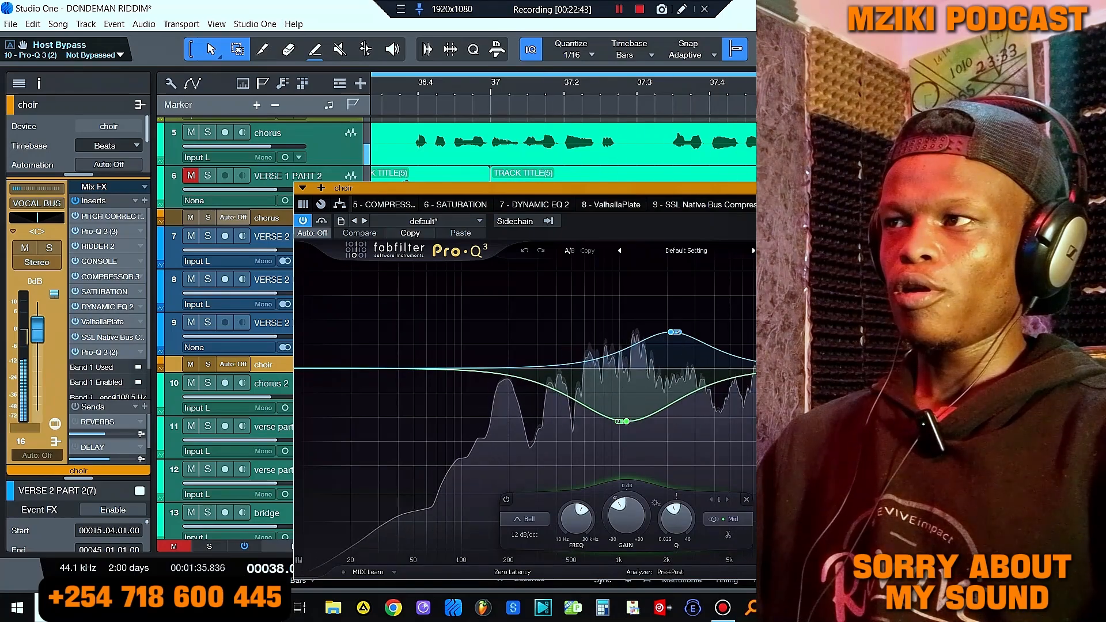
key("space")
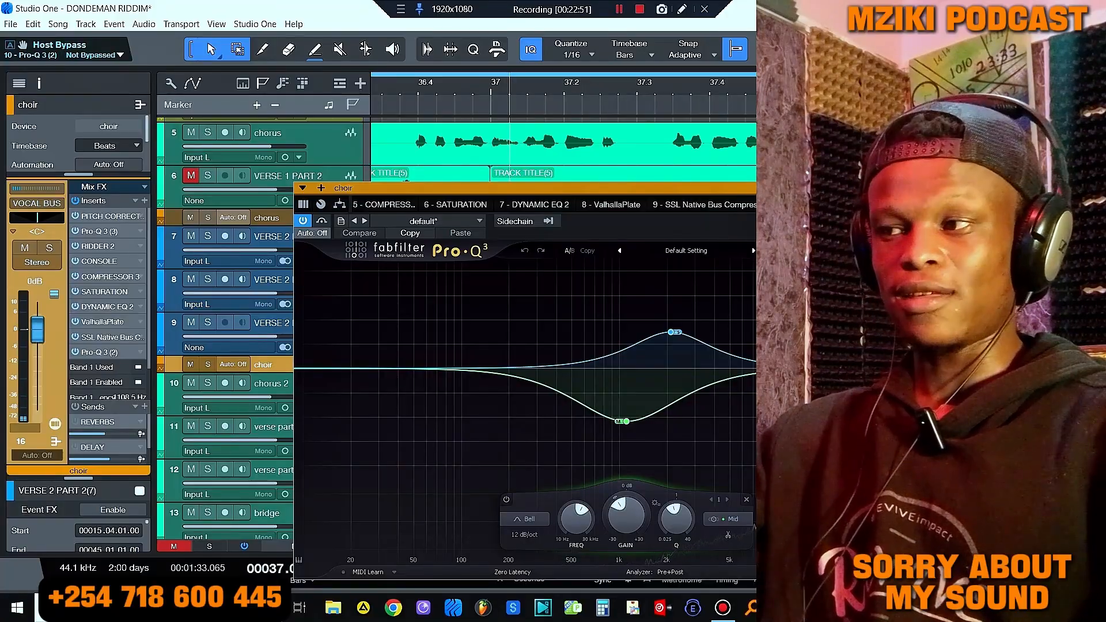
Step: Delete the 1108.5 Hz mid band and the boosted side band from Pro-Q 3 (2)
mouse_move(626, 422)
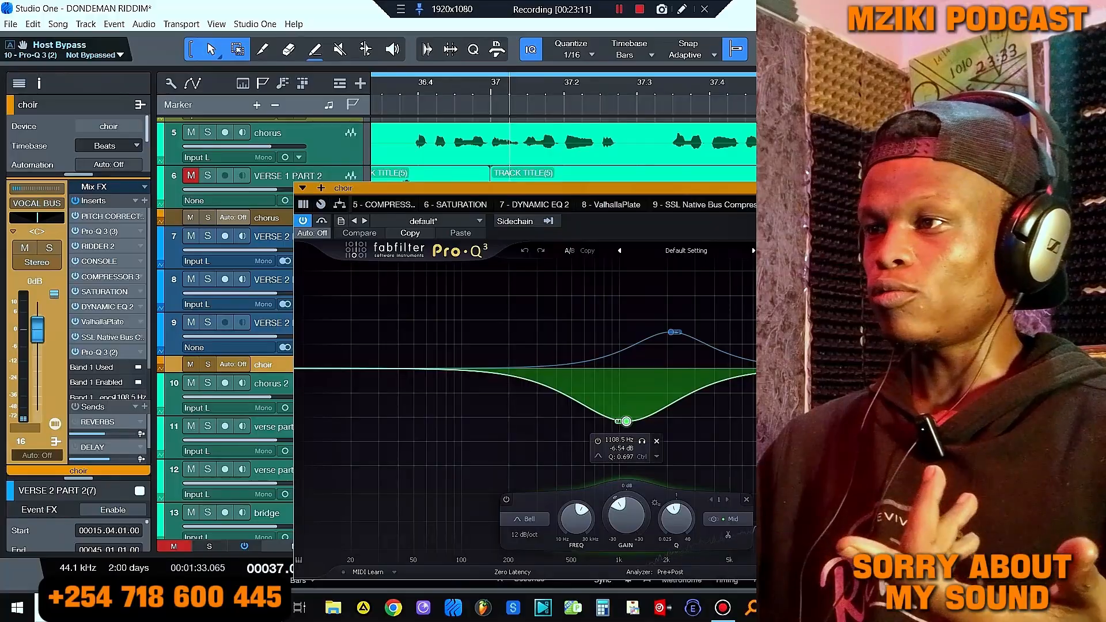
left_click(657, 442)
left_click(700, 298)
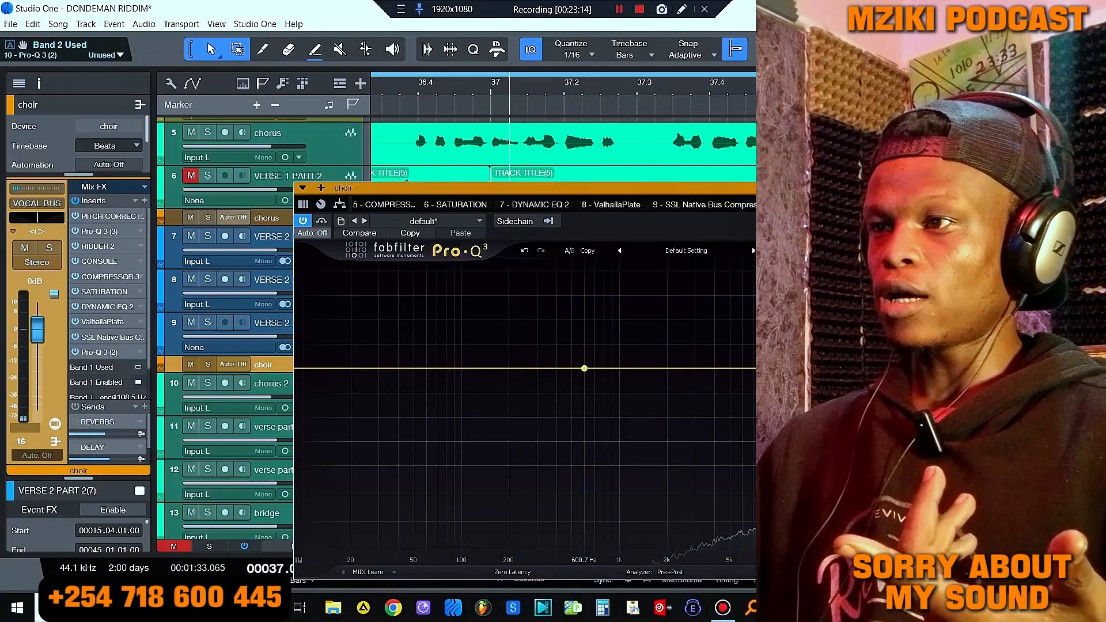
Step: Add a bell cut at about 1267.8 Hz with -4.19 dB gain in Pro-Q 3 (2) and audition the band soloed
left_click_drag(585, 369, 636, 402)
key("space")
left_click(651, 422)
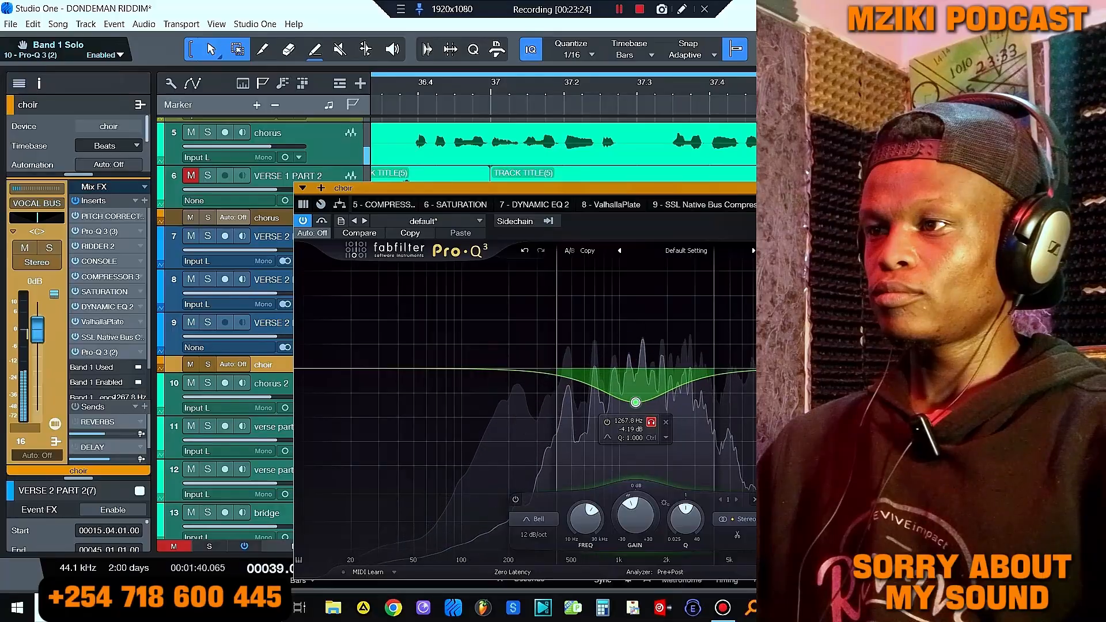
key("space")
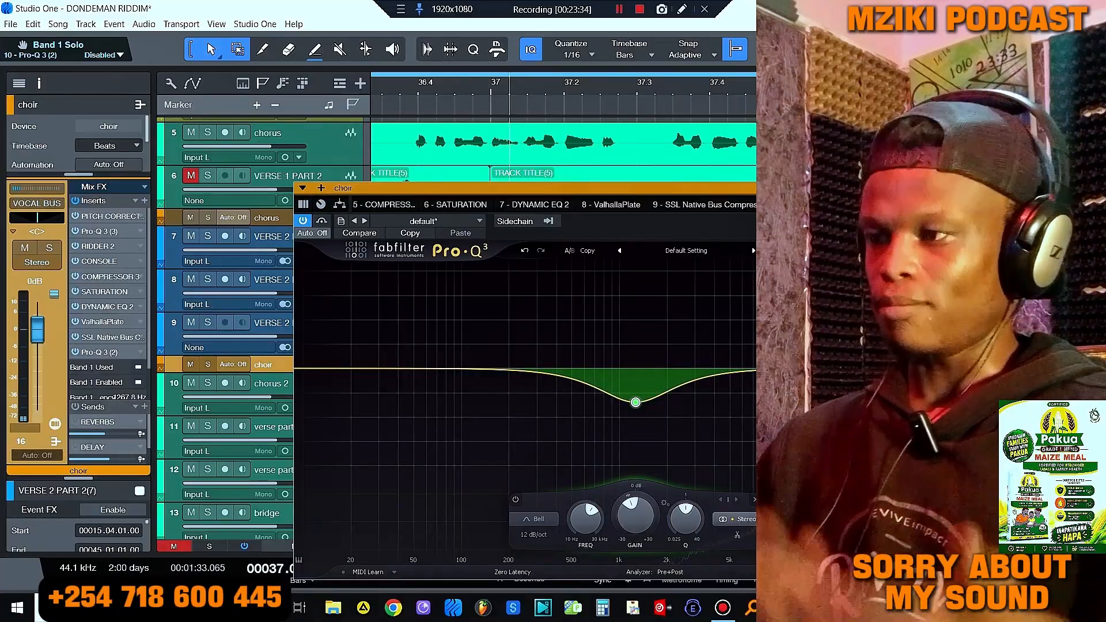
Step: Set the 1267.8 Hz band to Mid, lower its gain to -5.25 dB and audition the vocals
left_click(735, 520)
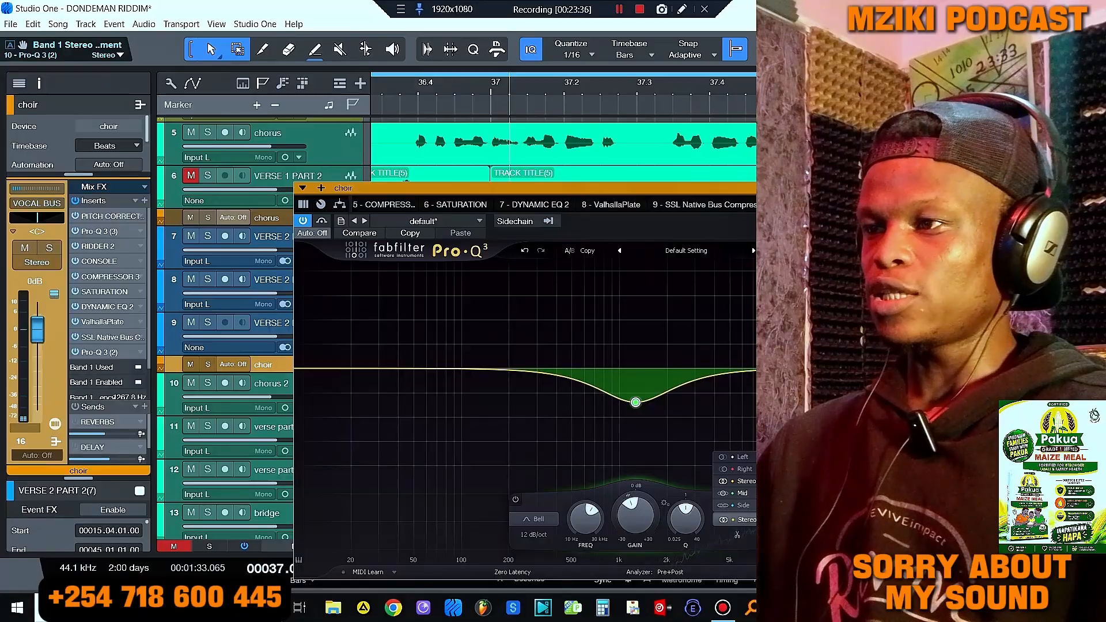
left_click(739, 493)
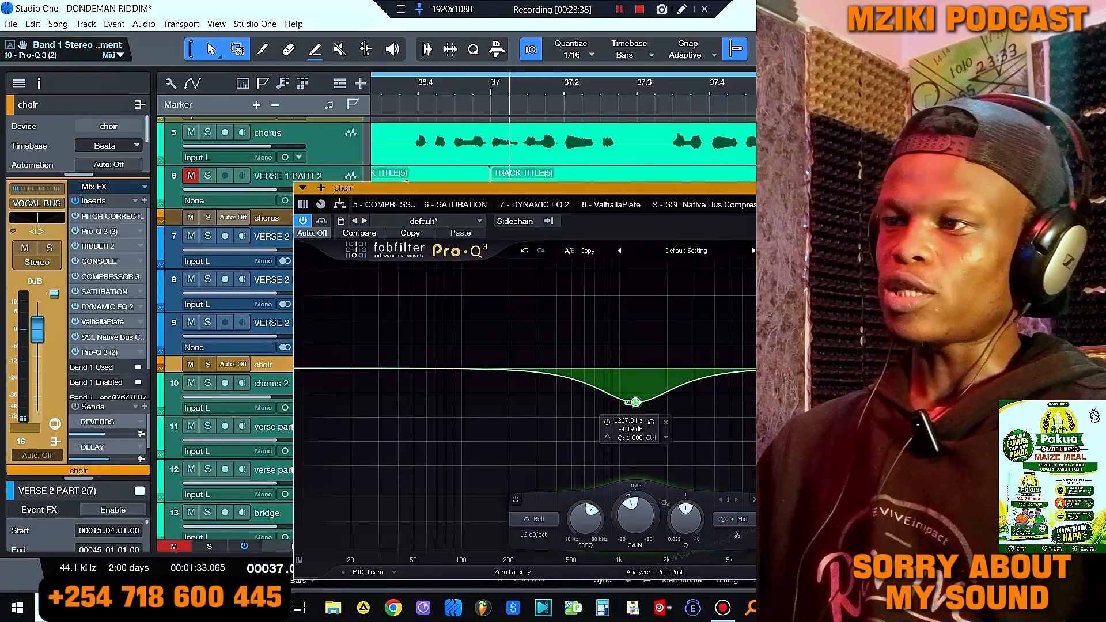
left_click_drag(636, 402, 635, 411)
key("space")
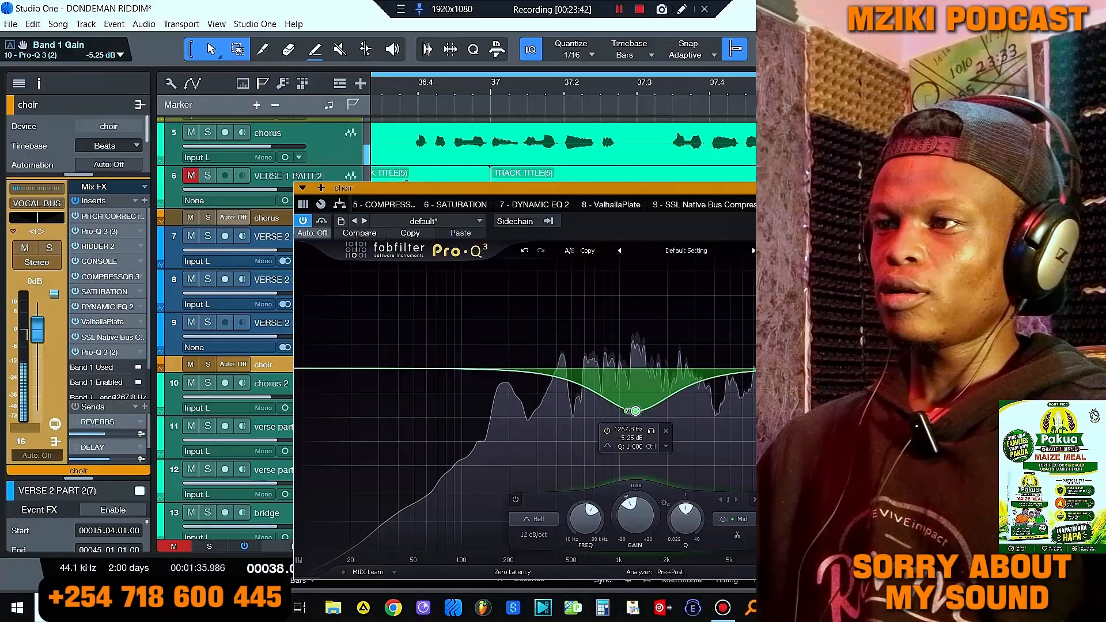
key("space")
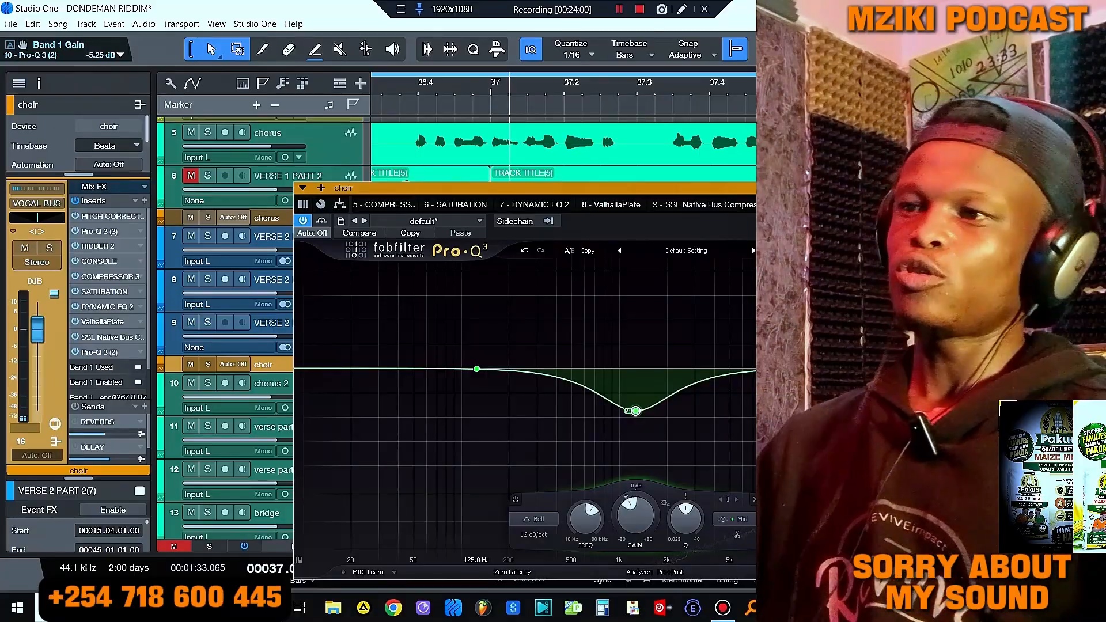
Step: Add a second, boosted bell band in Pro-Q 3 (2), set it to Side and place it at about 2 kHz
left_click_drag(481, 369, 548, 343)
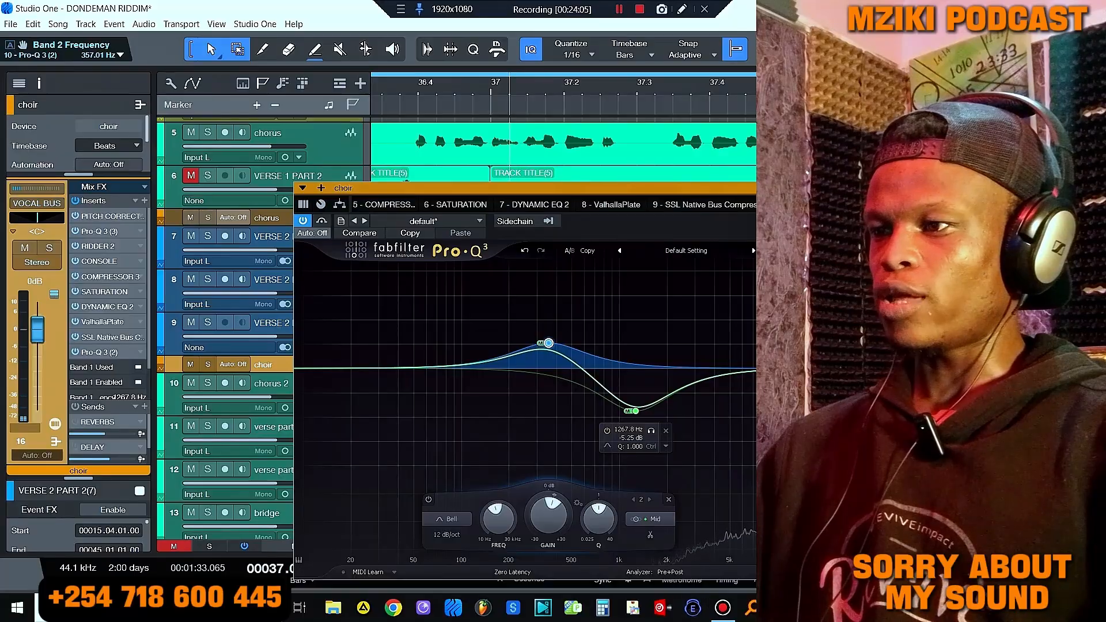
left_click(650, 519)
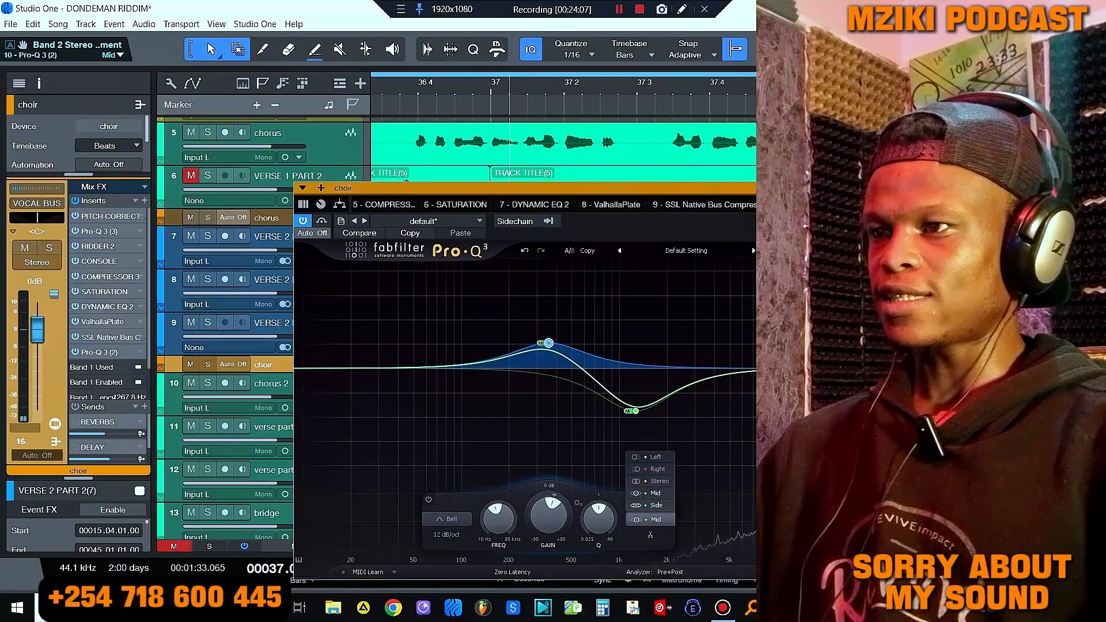
left_click(656, 506)
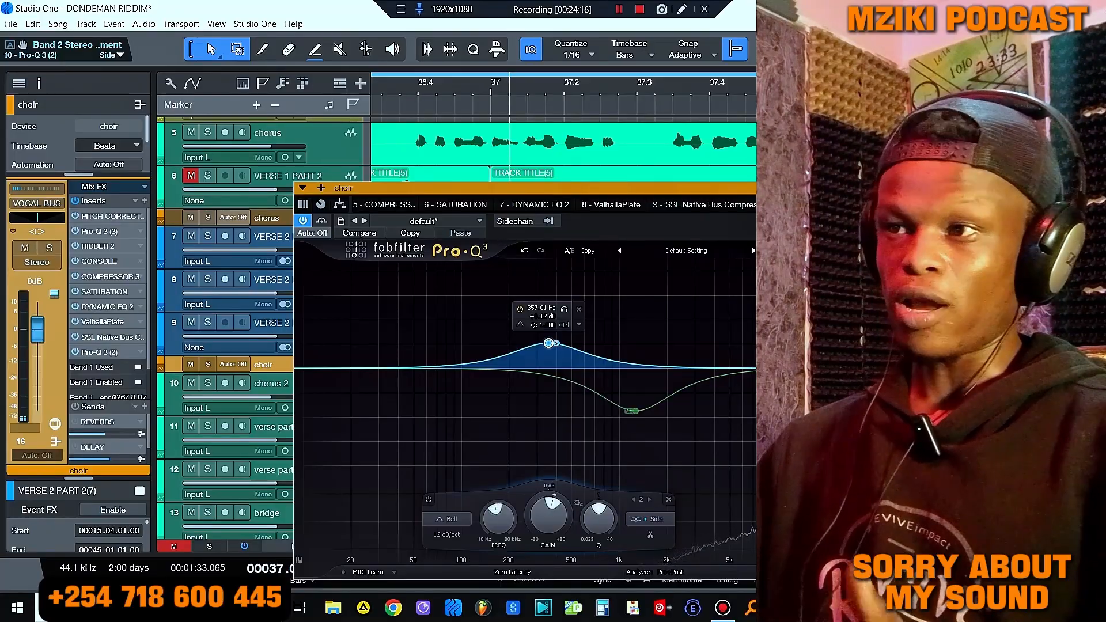
left_click_drag(549, 343, 670, 331)
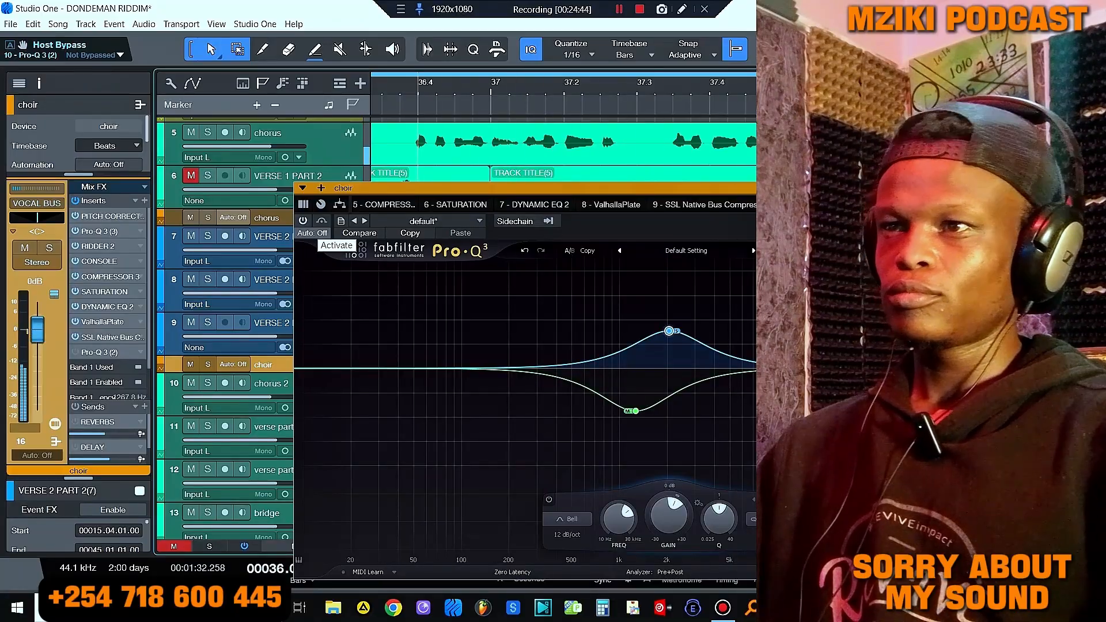
Step: Audition the new mid and side bands against the bypassed signal, leave Pro-Q 3 (2) on and close it
left_click(303, 221)
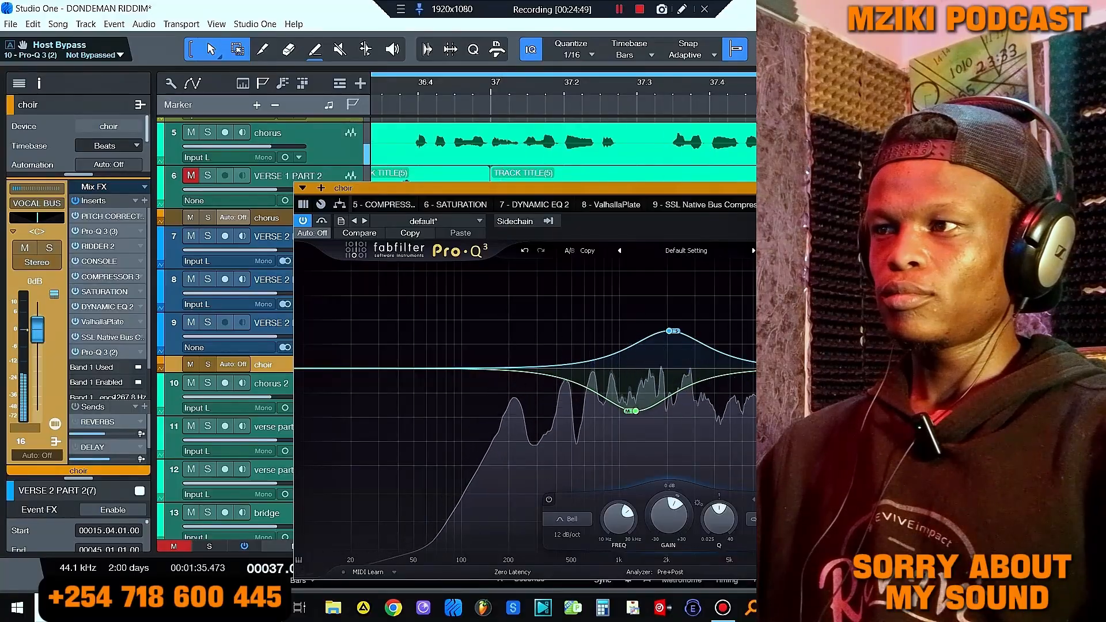
key("space")
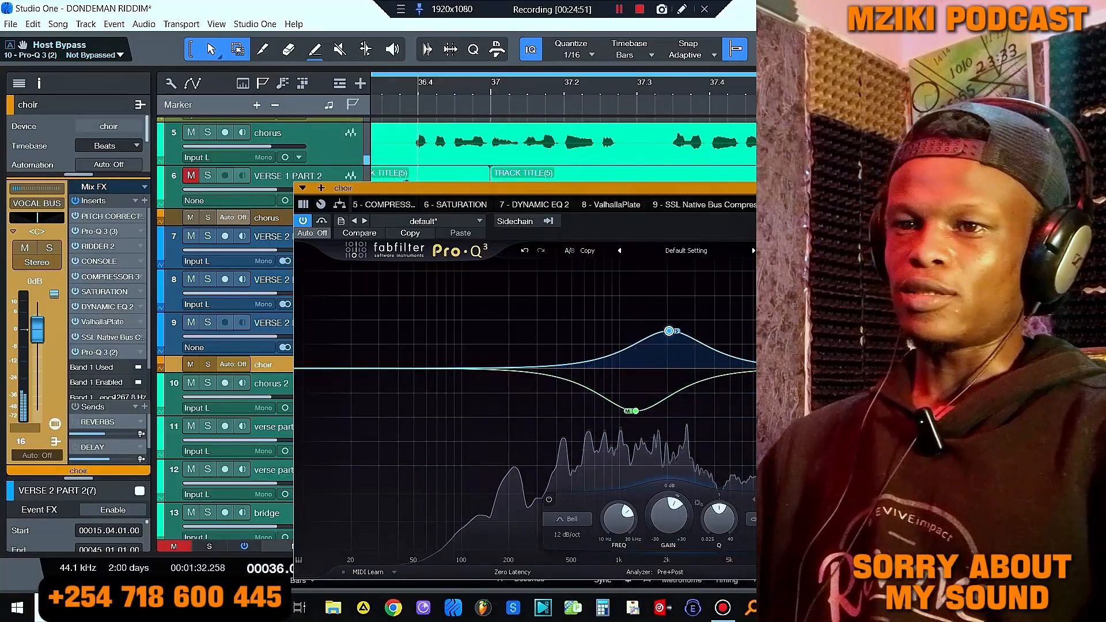
key("Escape")
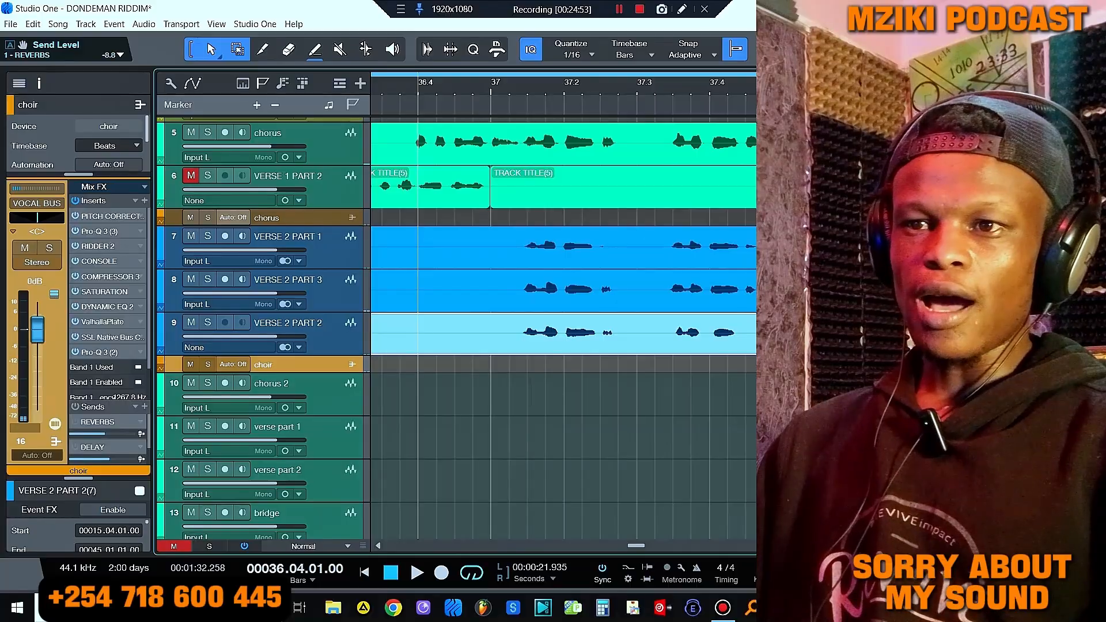
Step: Activate the REVERBS send on the choir bus and audition the vocals with it
key("space")
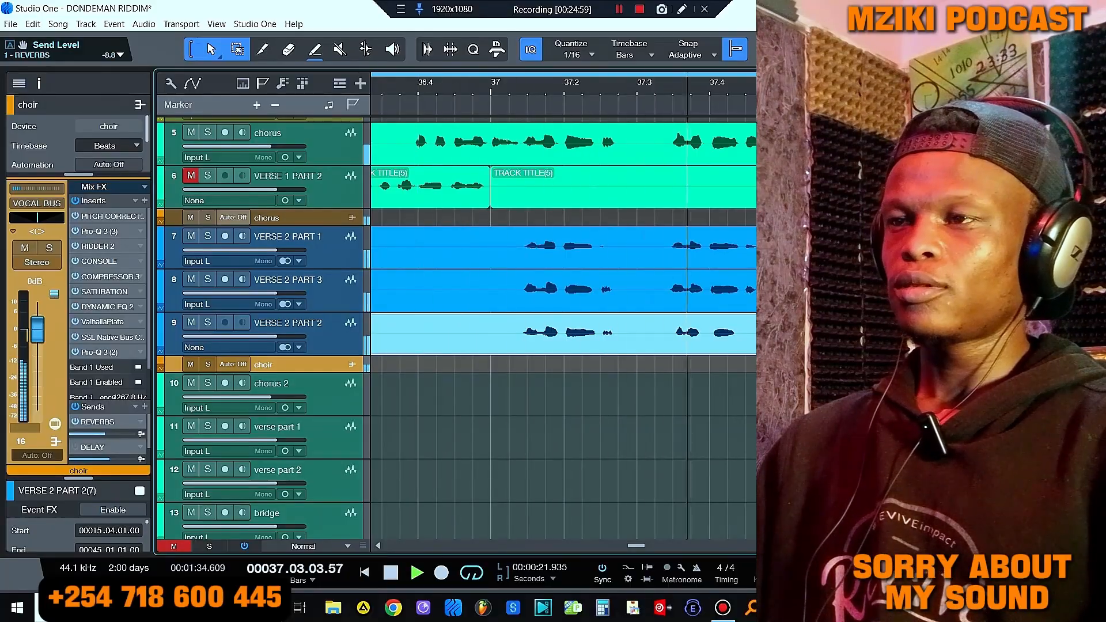
scroll(563, 328, "up", 3)
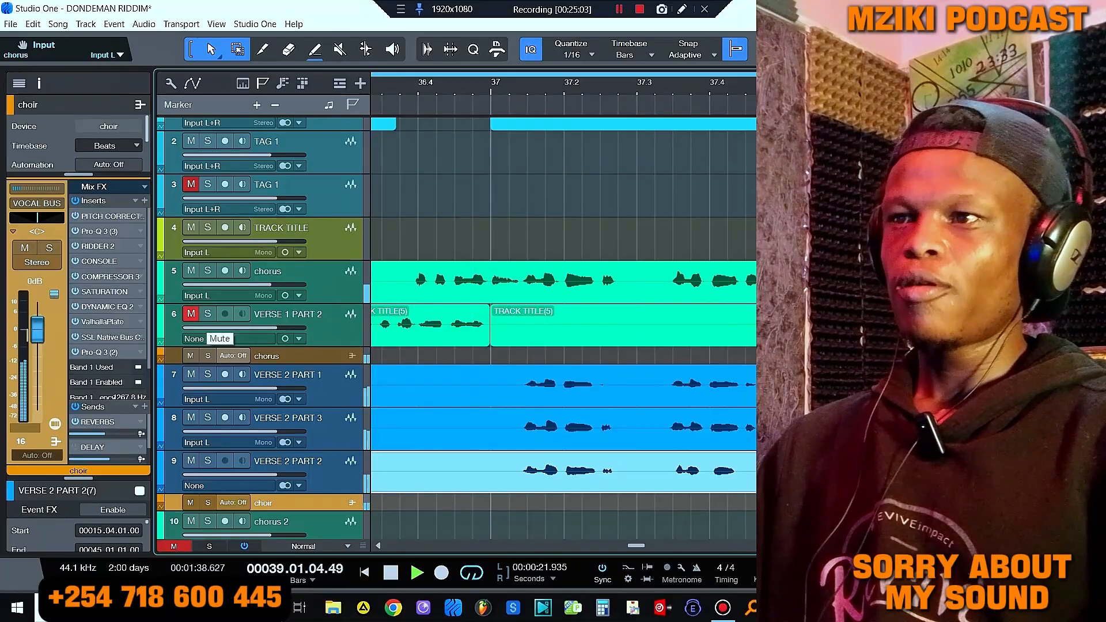
key("space")
Step: Unmute the BEAT and VERSE 1 PART 2 tracks and audition the vocals together with the beat
scroll(563, 329, "up", 3)
key("space")
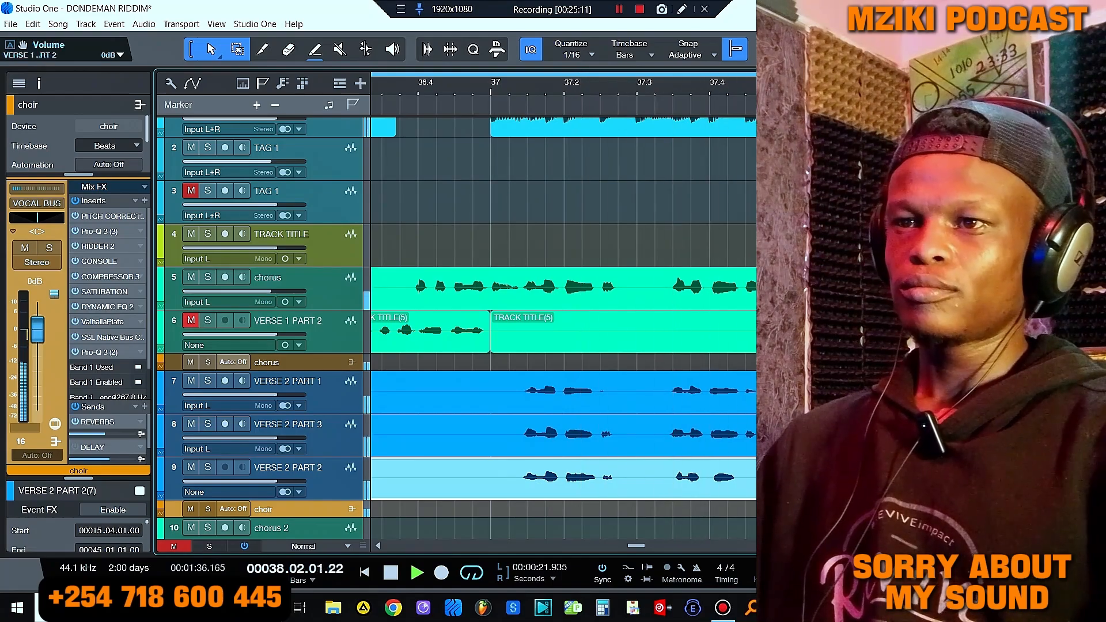
left_click(191, 321)
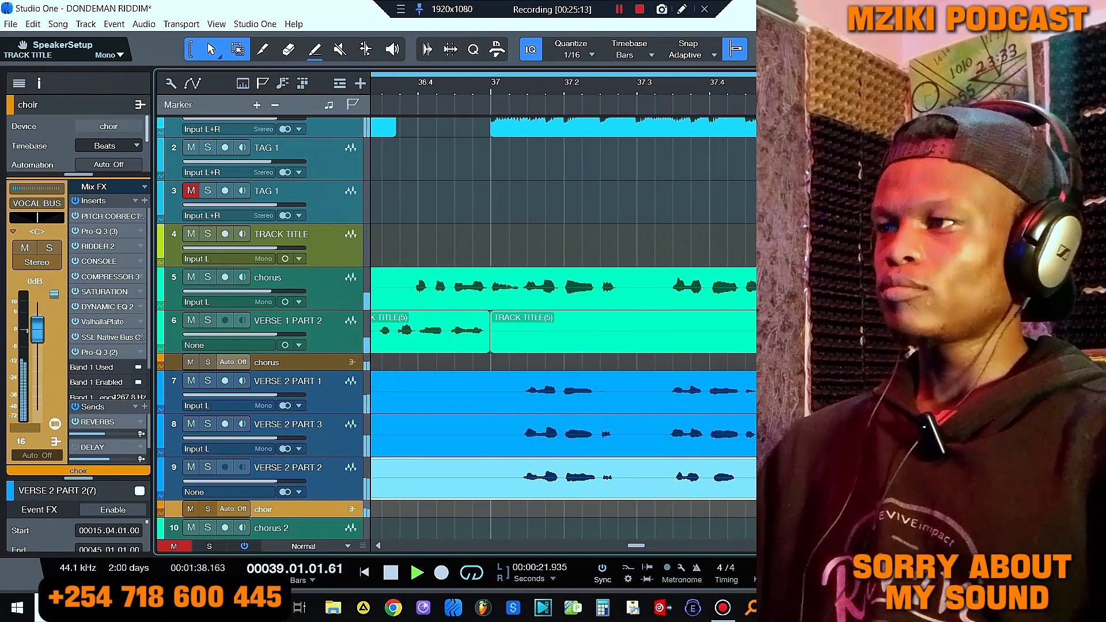
scroll(674, 289, "down", 4)
scroll(676, 288, "down", 4)
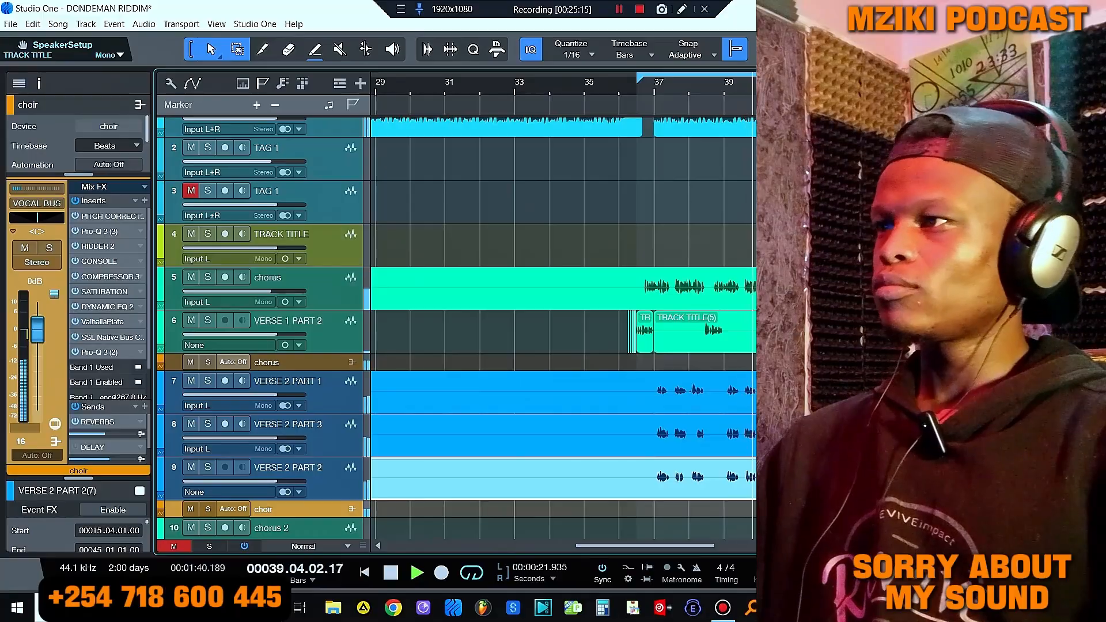
scroll(675, 288, "up", 3)
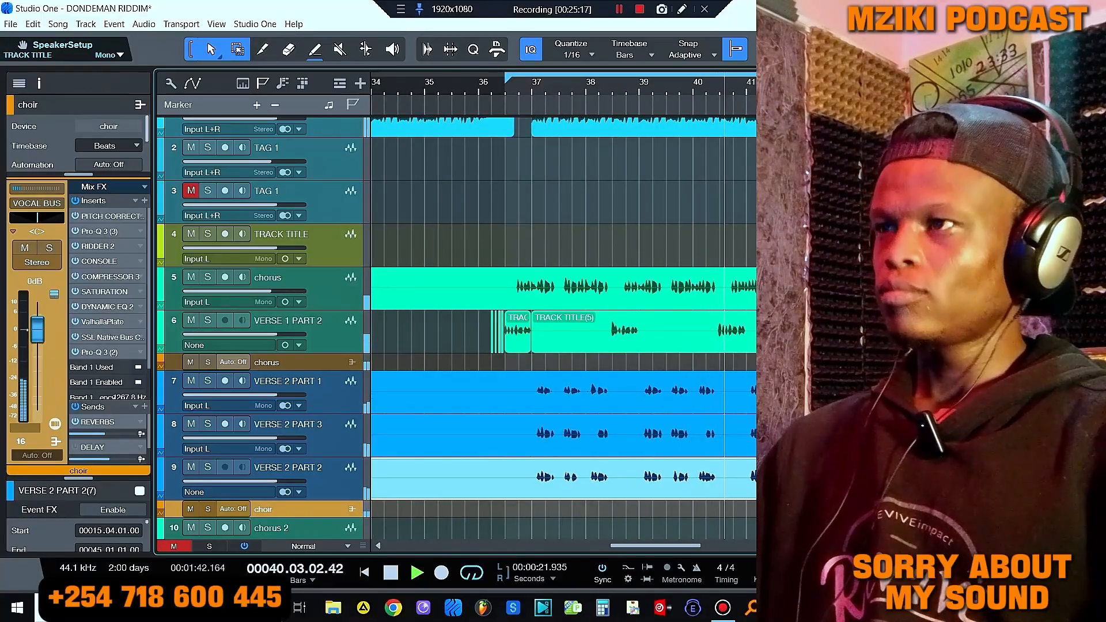
Step: Stop playback and mute the BEAT track
key("space")
scroll(553, 328, "up", 3)
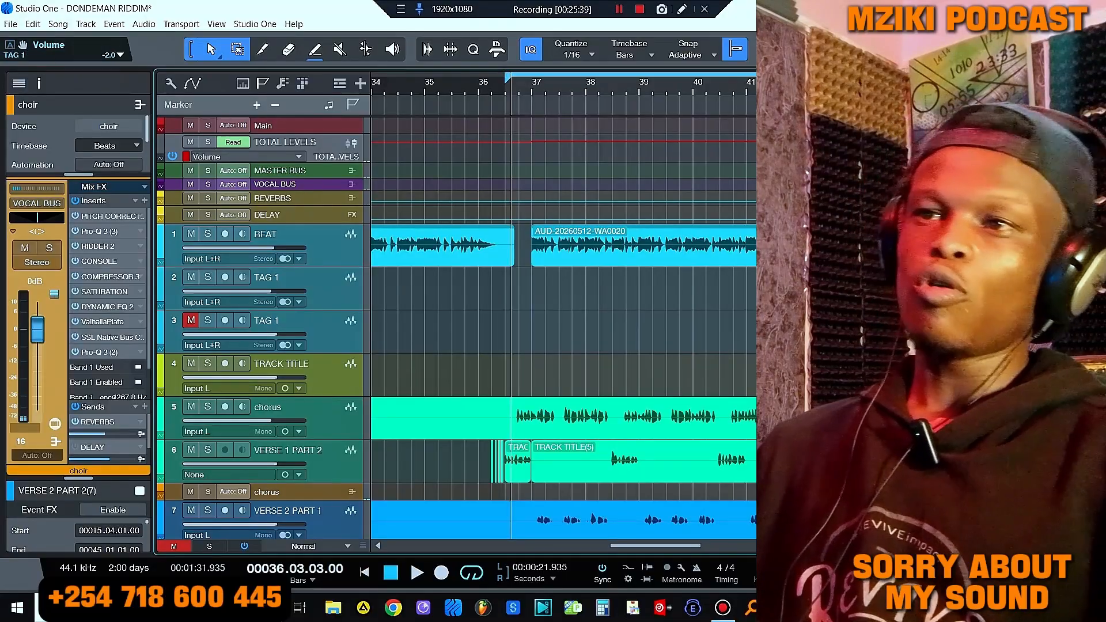
left_click(191, 233)
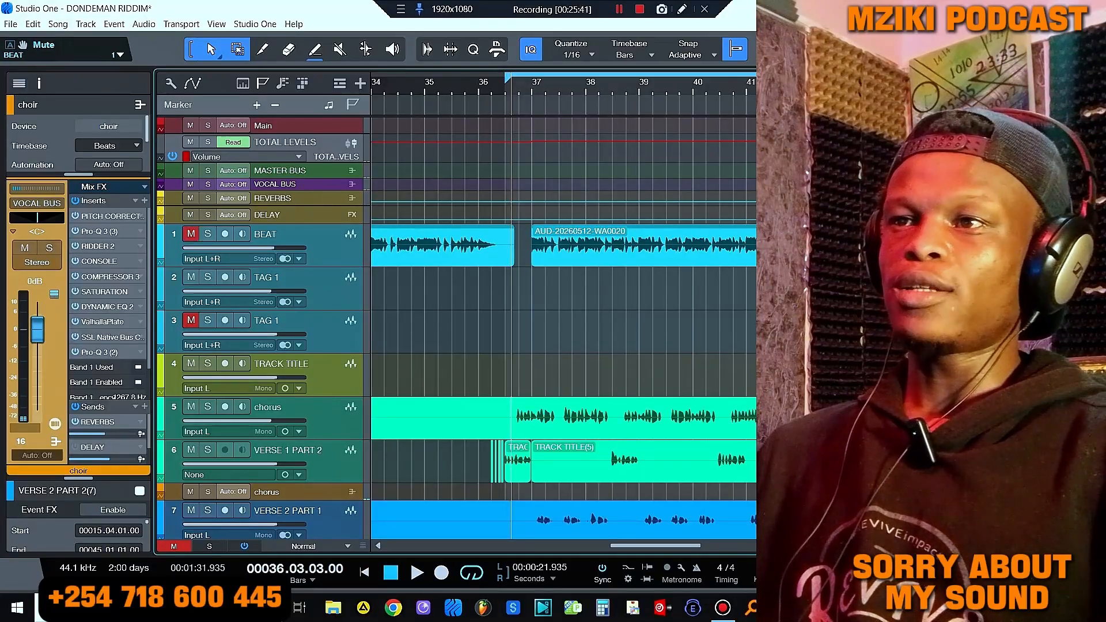
Step: Turn on and open the TONAL EQ insert on the VOCAL BUS and inspect its low boost, low frequency and high boost
left_click(275, 185)
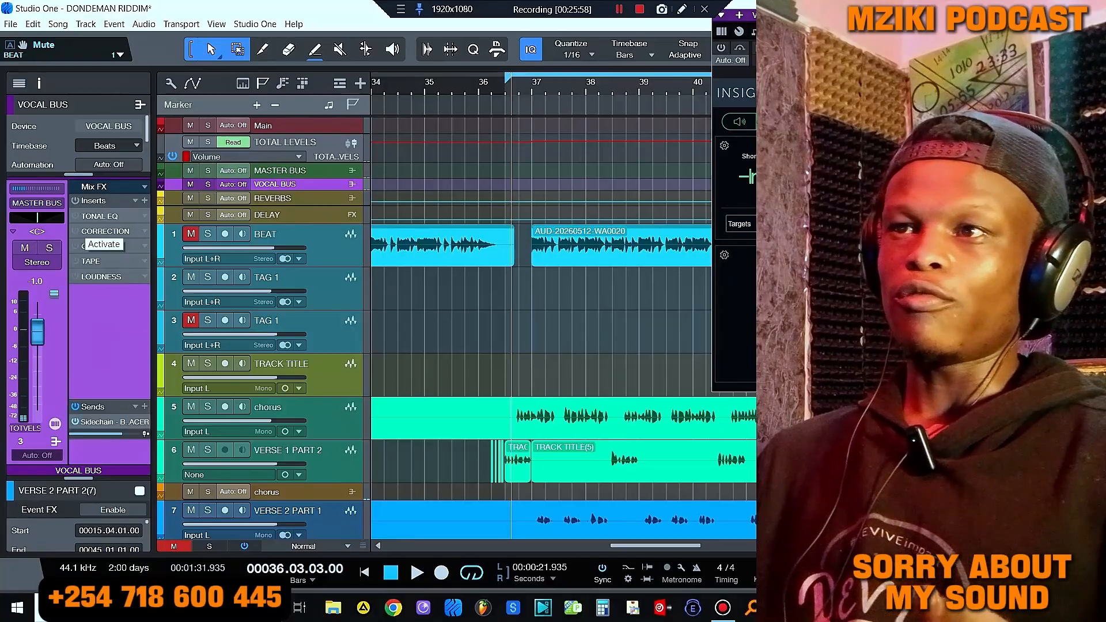
double_click(99, 217)
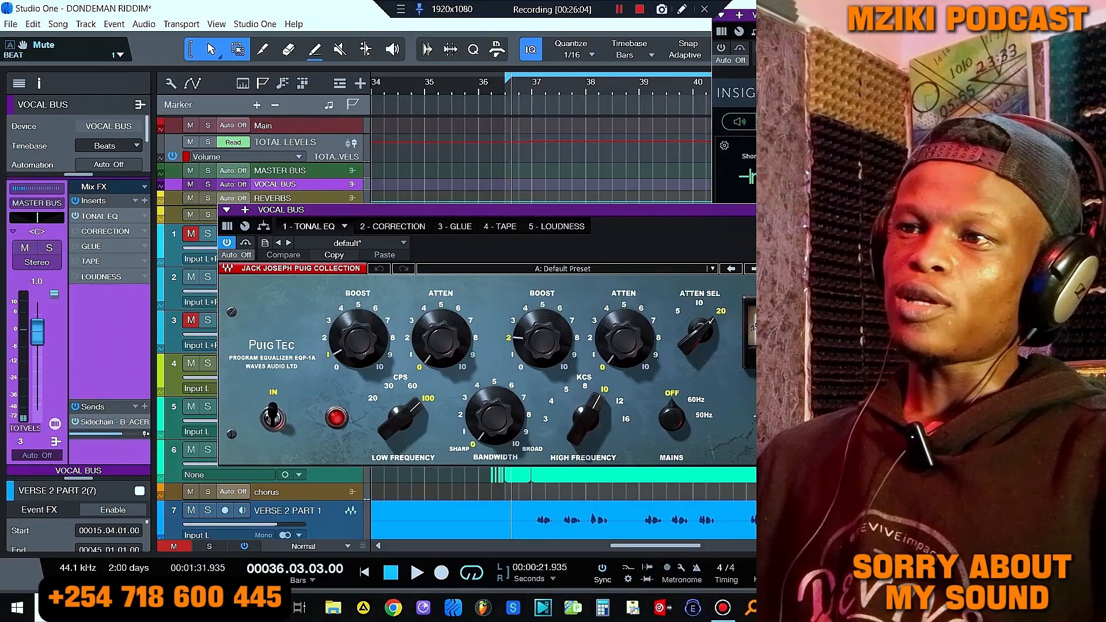
mouse_move(358, 339)
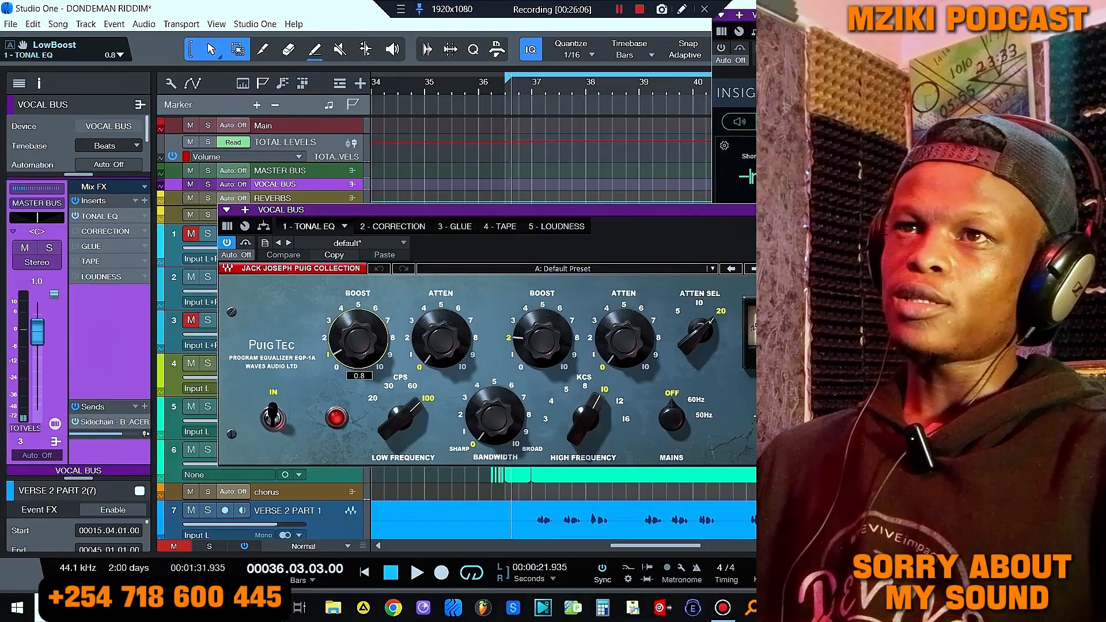
mouse_move(400, 417)
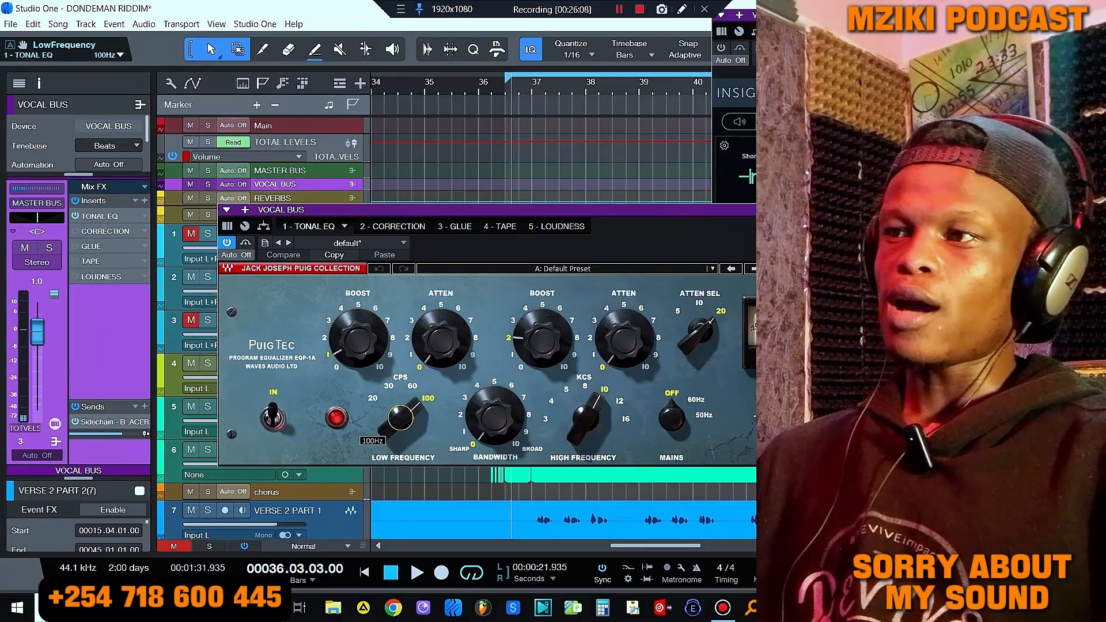
mouse_move(543, 339)
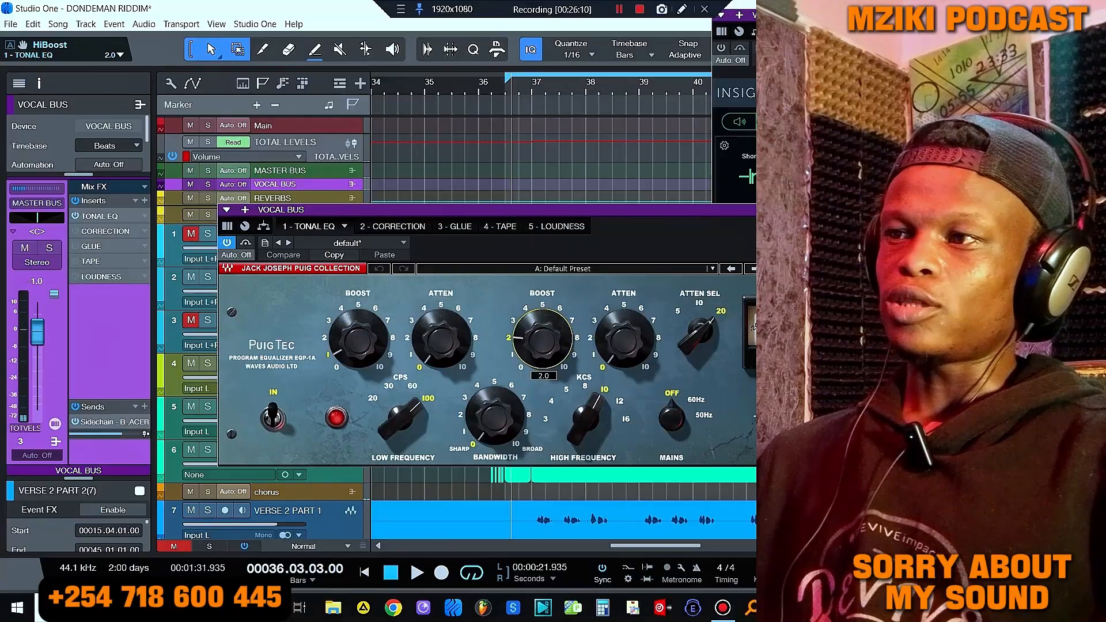
Step: Audition the vocals through the VOCAL BUS TONAL EQ and set its low boost to 0.9
mouse_move(586, 418)
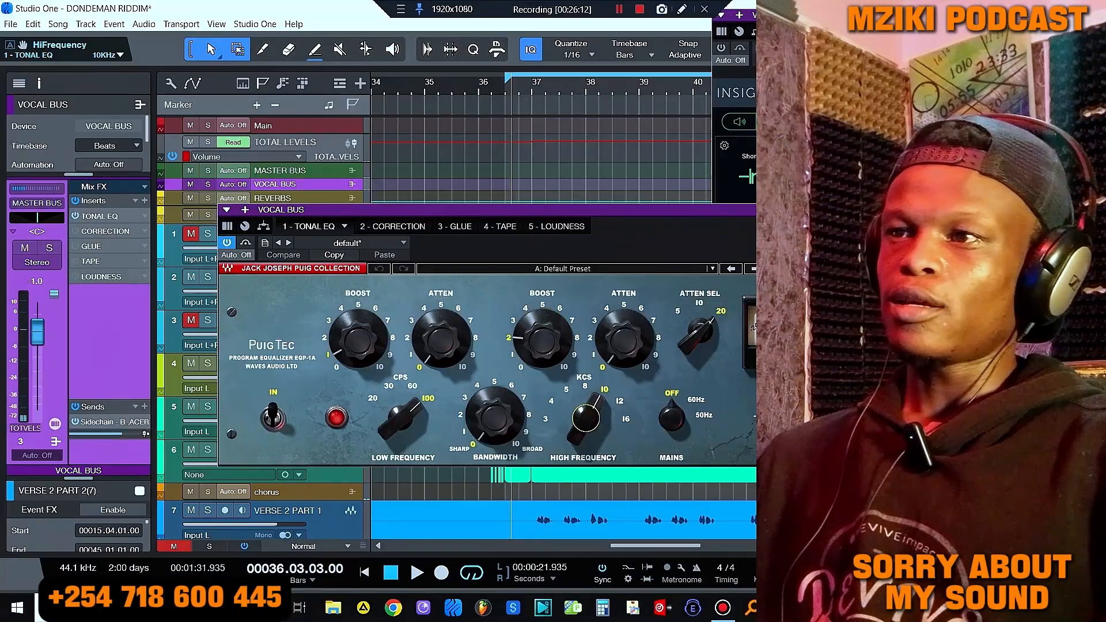
key("space")
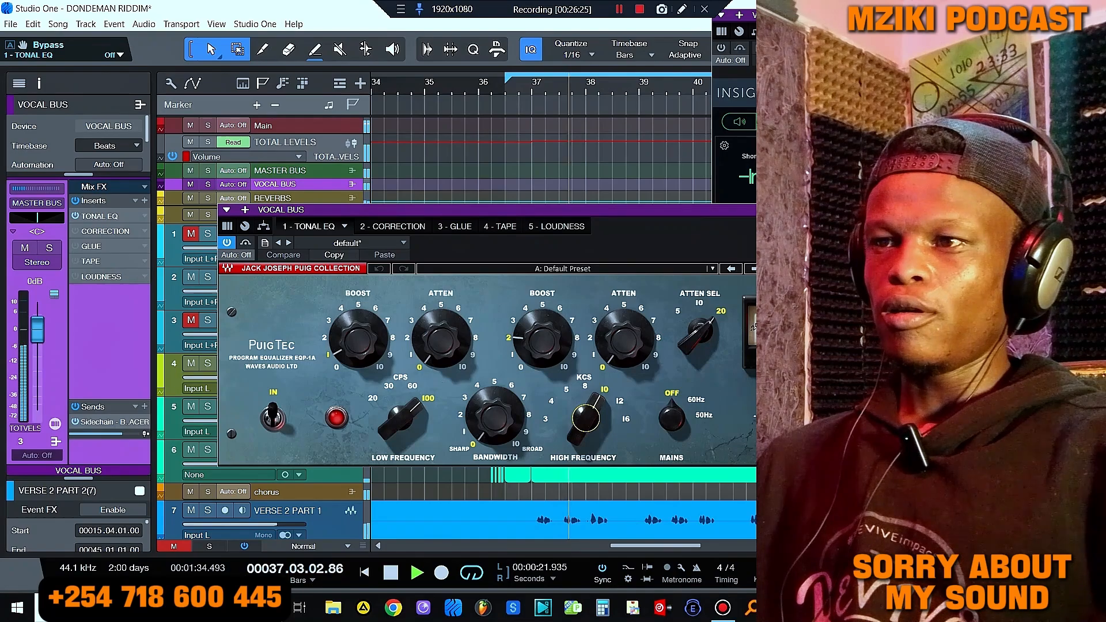
key("space")
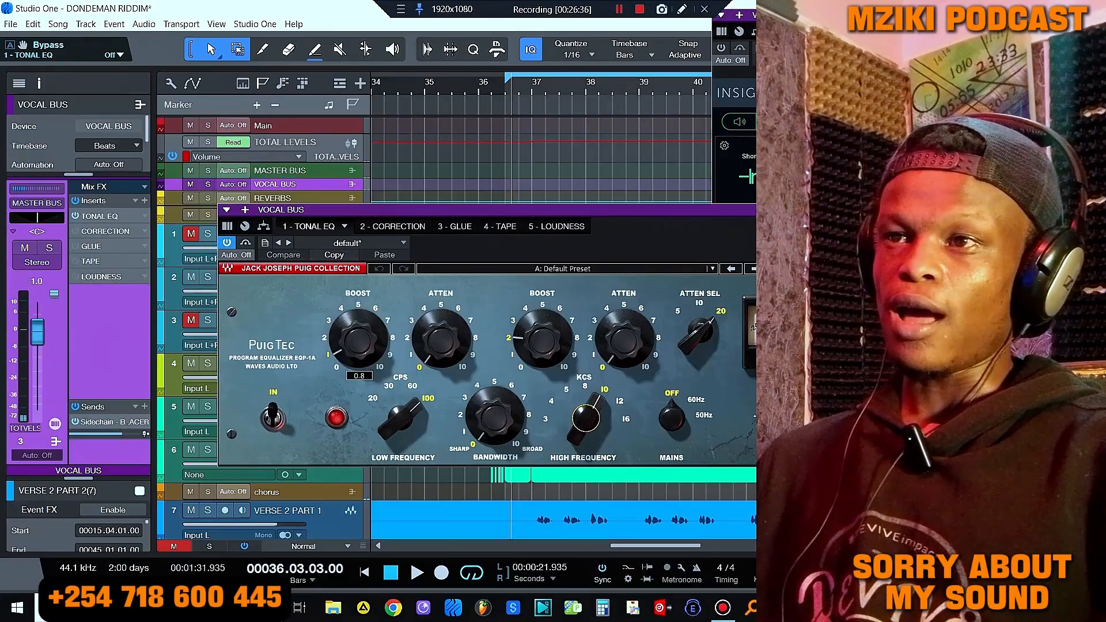
mouse_move(359, 339)
left_mouse_down()
mouse_move(358, 297)
mouse_move(358, 337)
left_mouse_up()
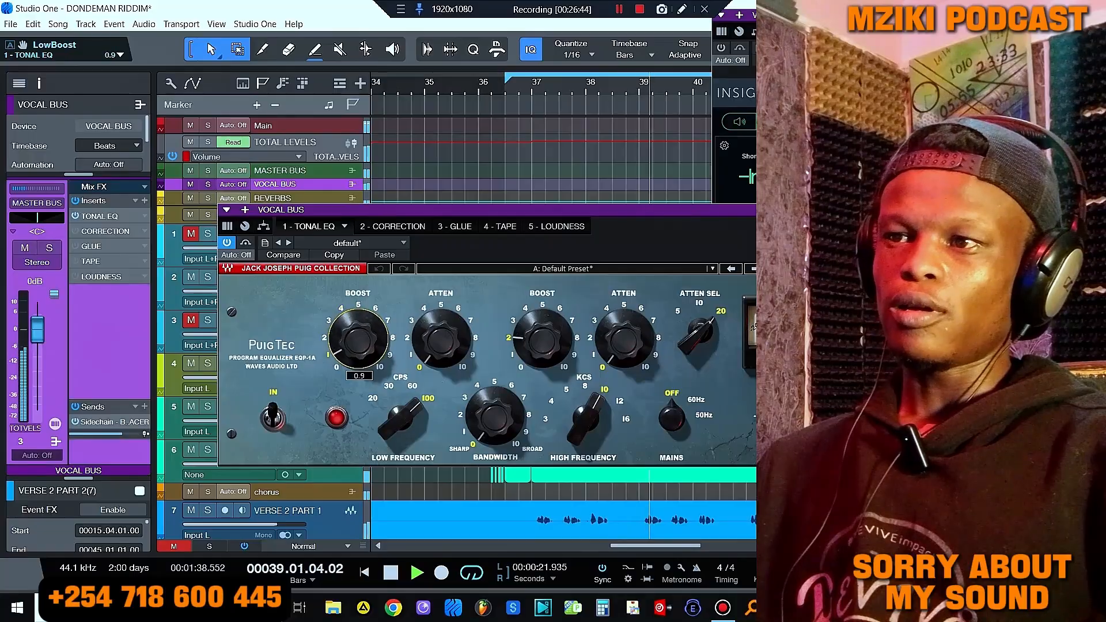
key("space")
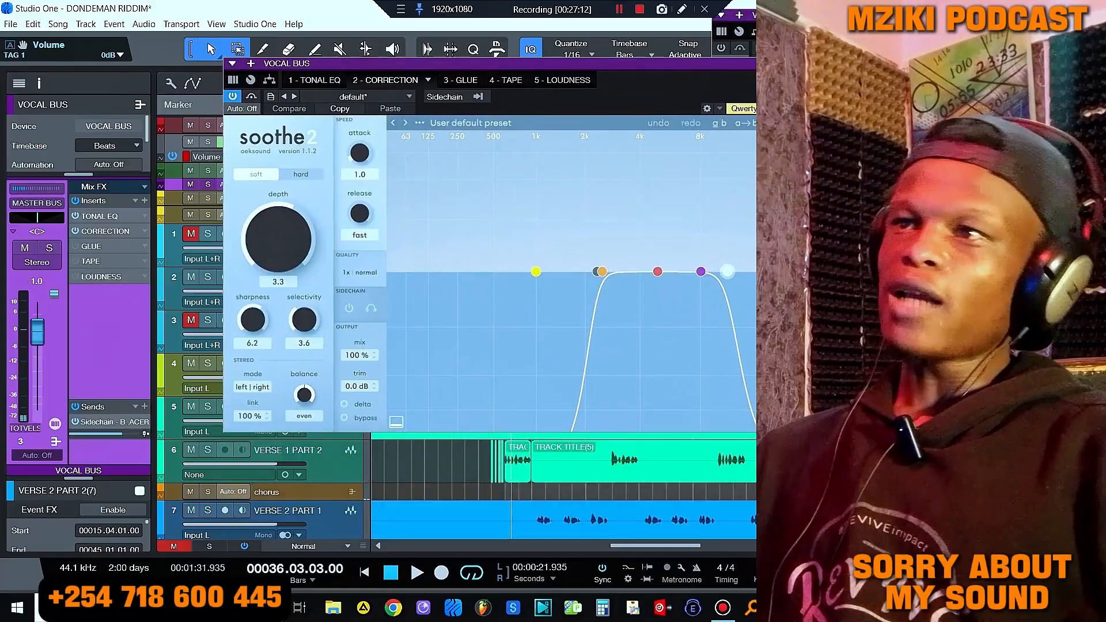
Step: Audition the vocals with the CORRECTION insert on the VOCAL BUS and inspect its low cut and high cut bands
key("space")
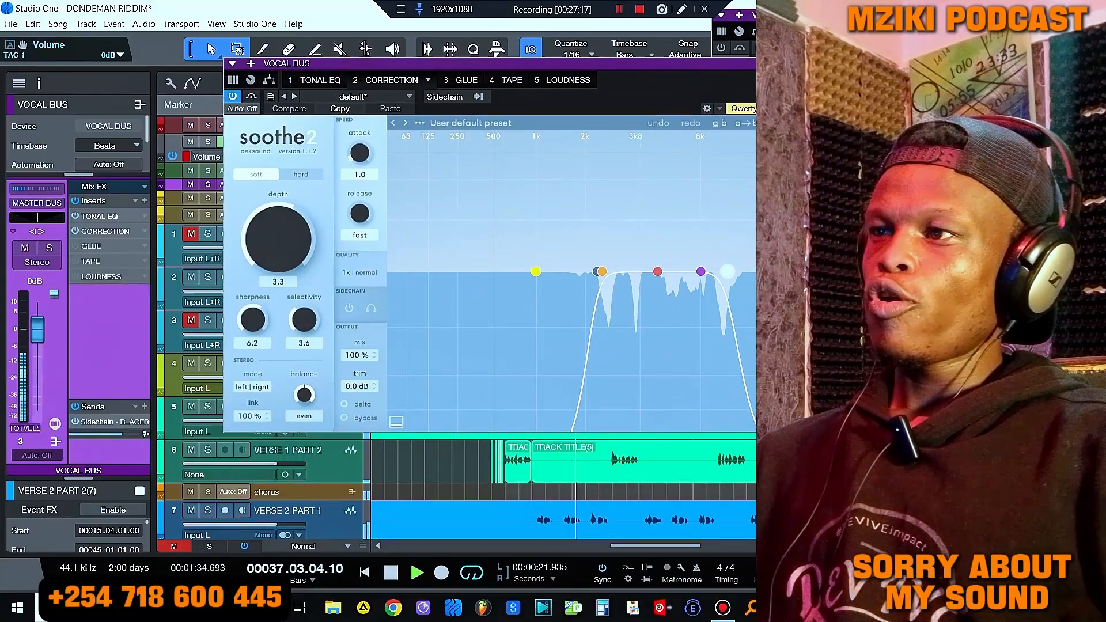
key("space")
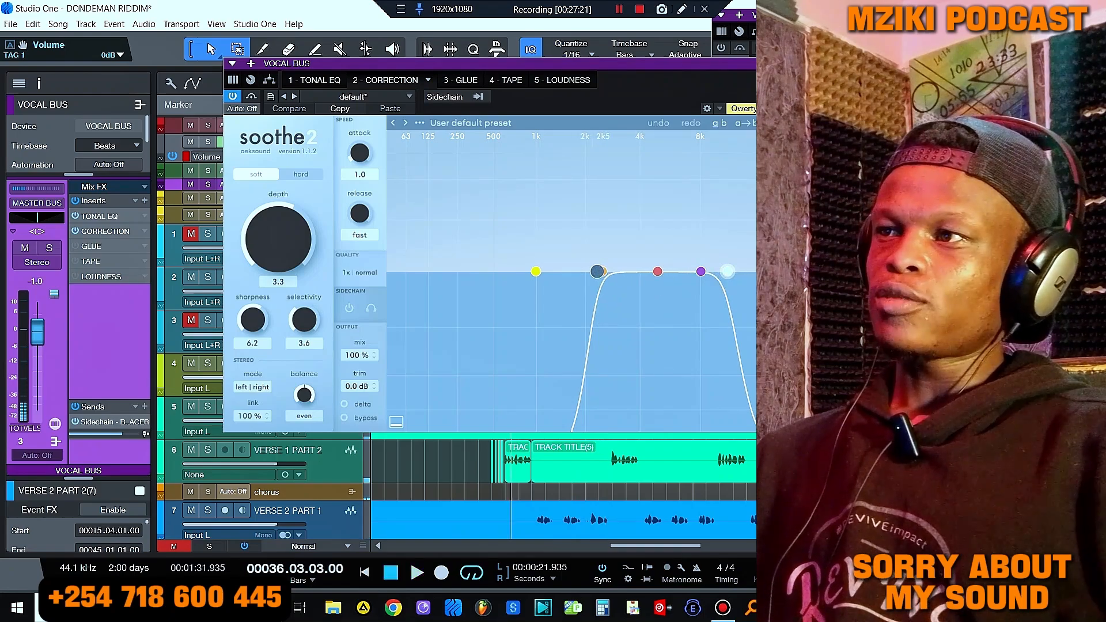
left_click(597, 272)
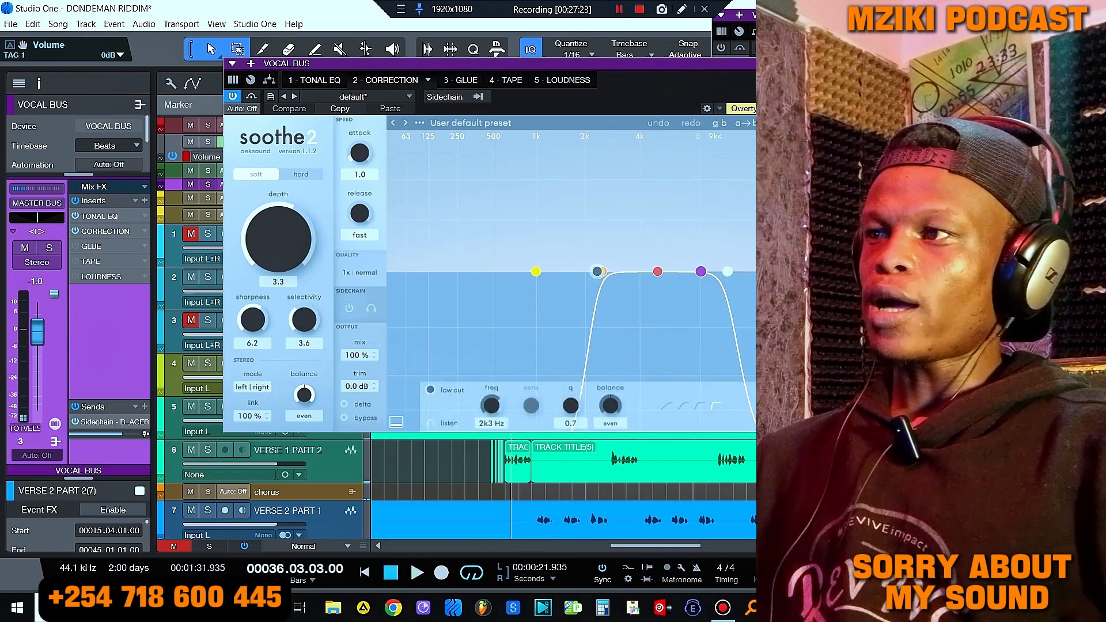
left_click(728, 271)
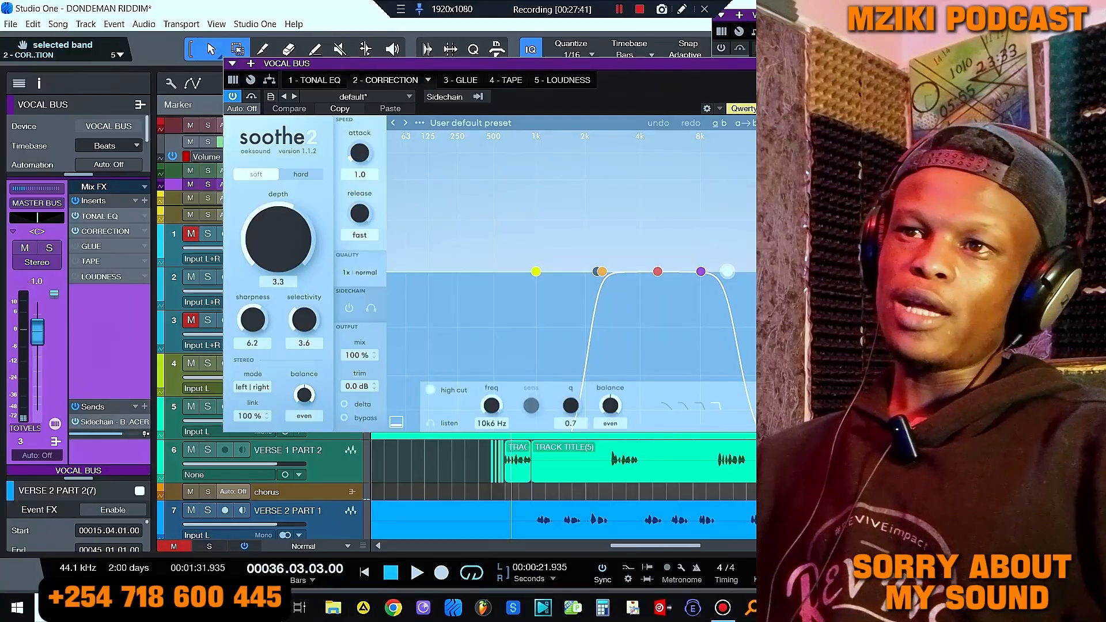
Step: Turn on and open the GLUE insert on the VOCAL BUS
left_click(75, 246)
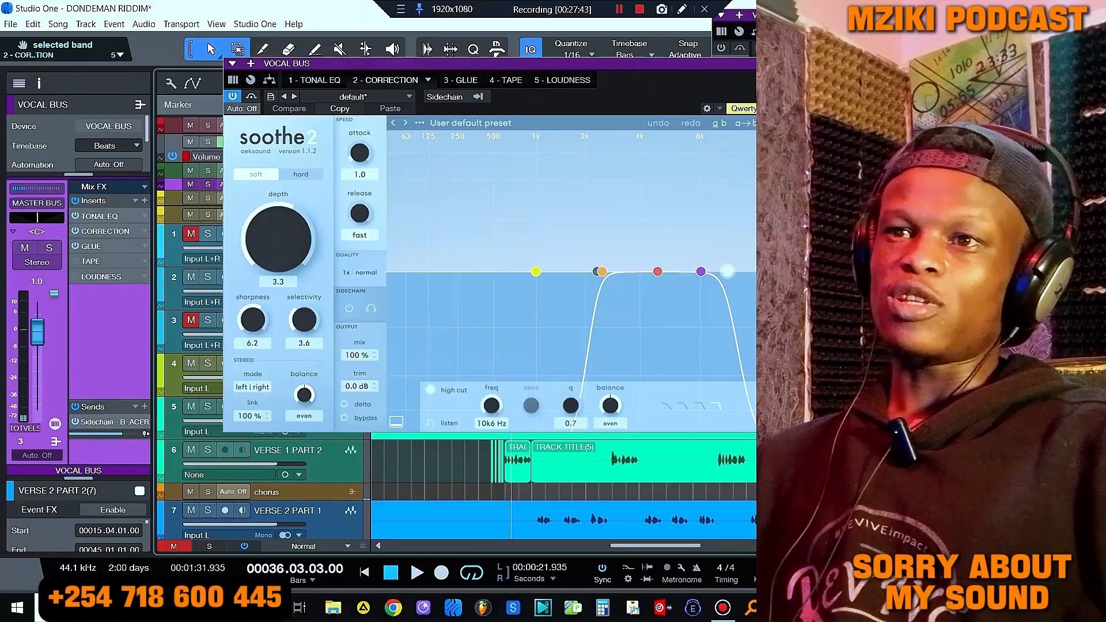
double_click(91, 246)
mouse_move(482, 64)
left_mouse_down()
mouse_move(718, 58)
mouse_move(431, 61)
mouse_move(488, 48)
left_mouse_up()
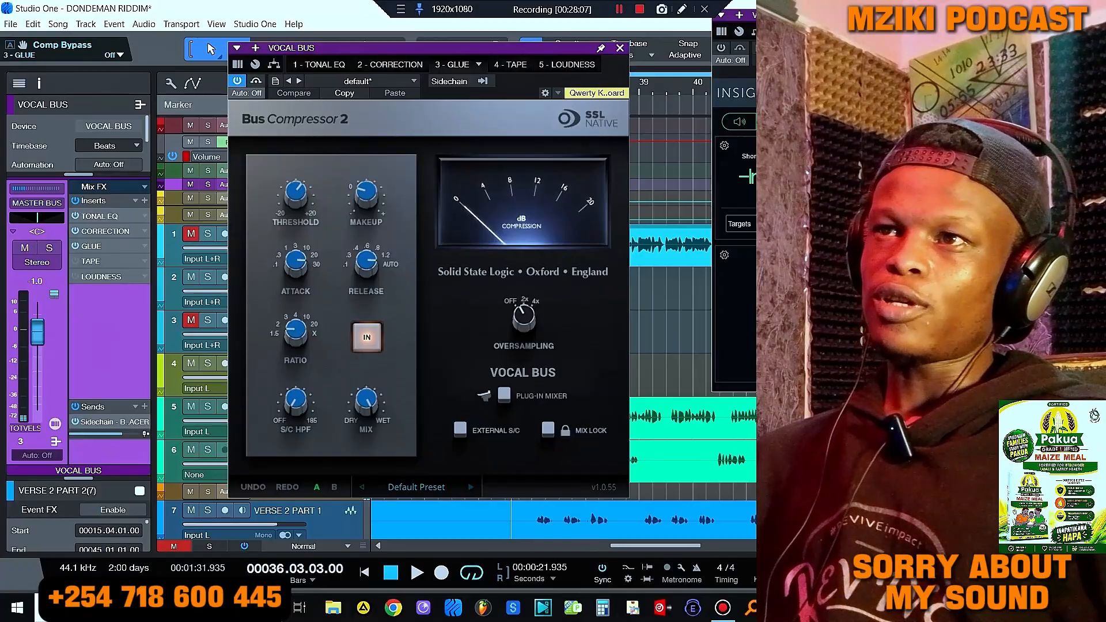
Step: Audition the vocals through the GLUE bus compressor while watching its compression meter
key("space")
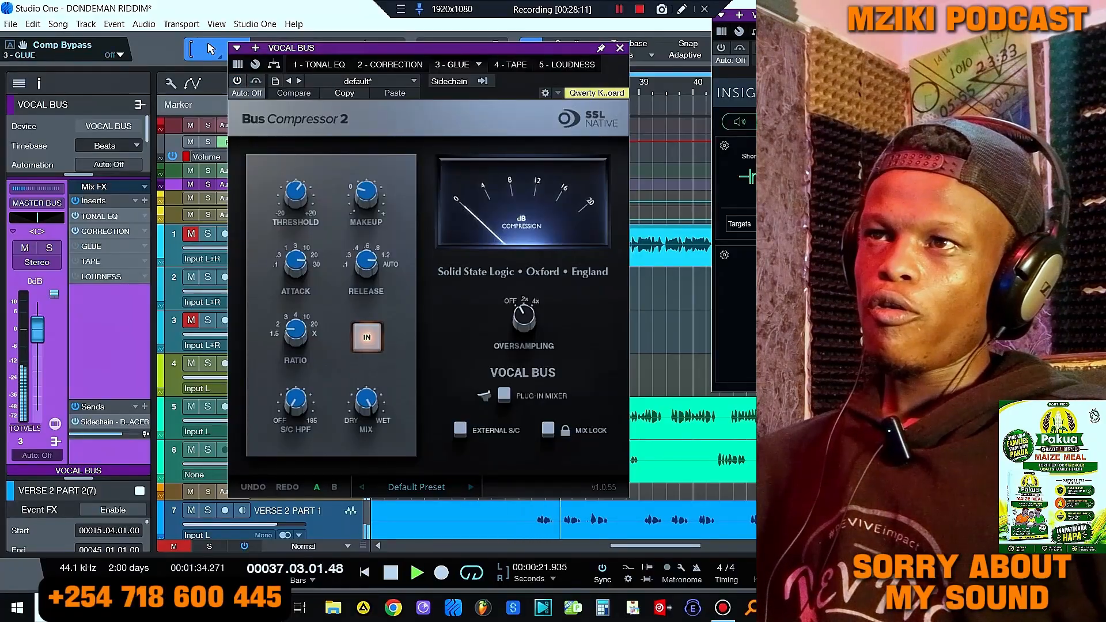
key("space")
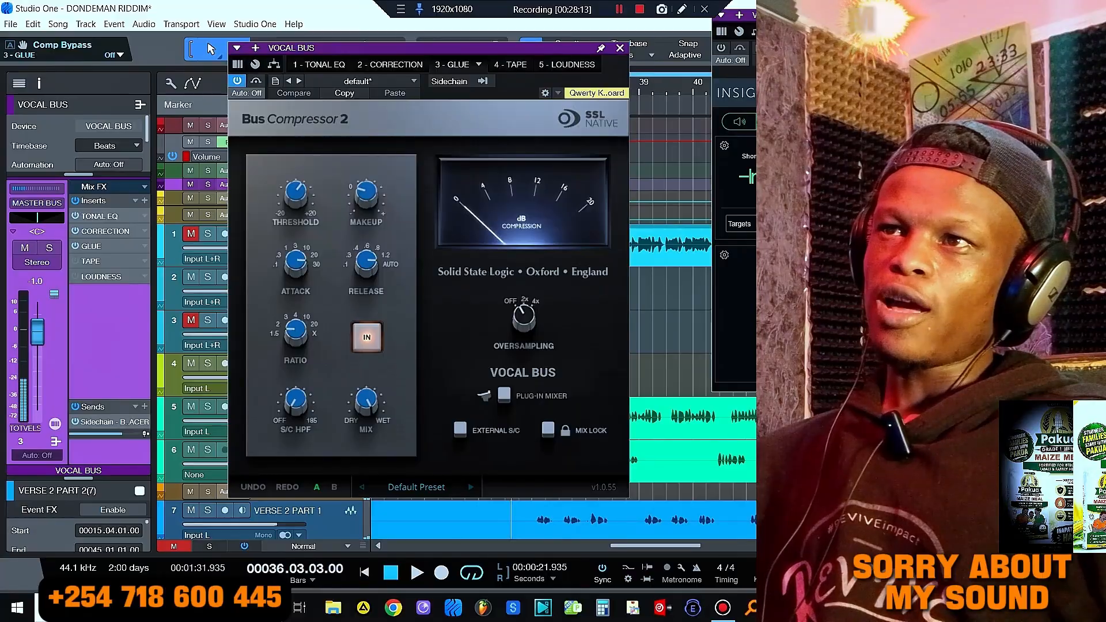
key("space")
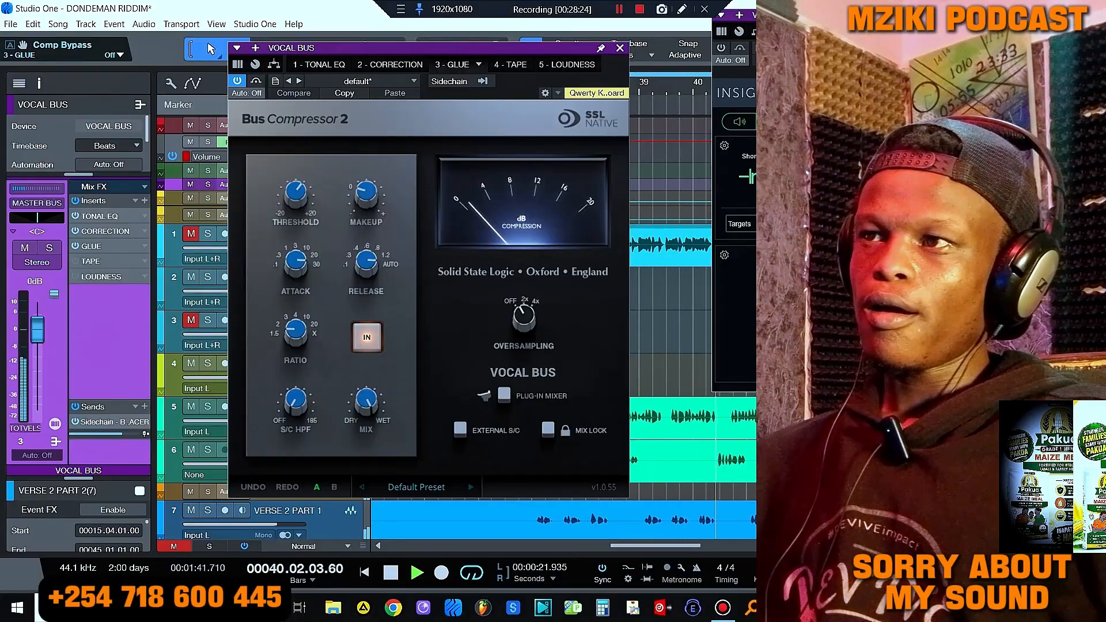
key("space")
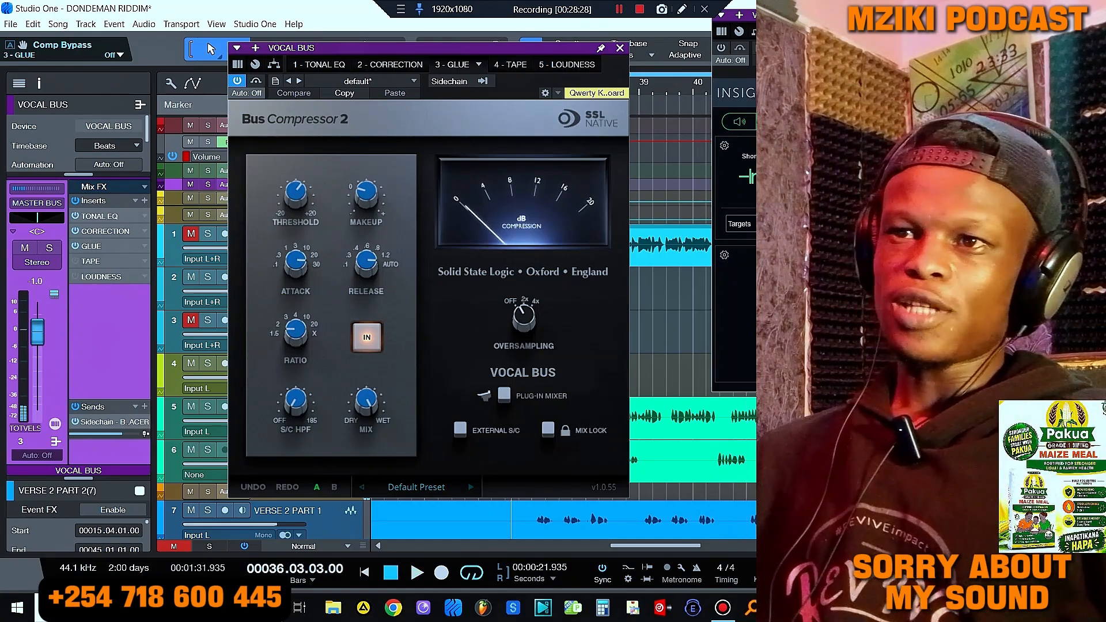
left_click_drag(482, 50, 539, 41)
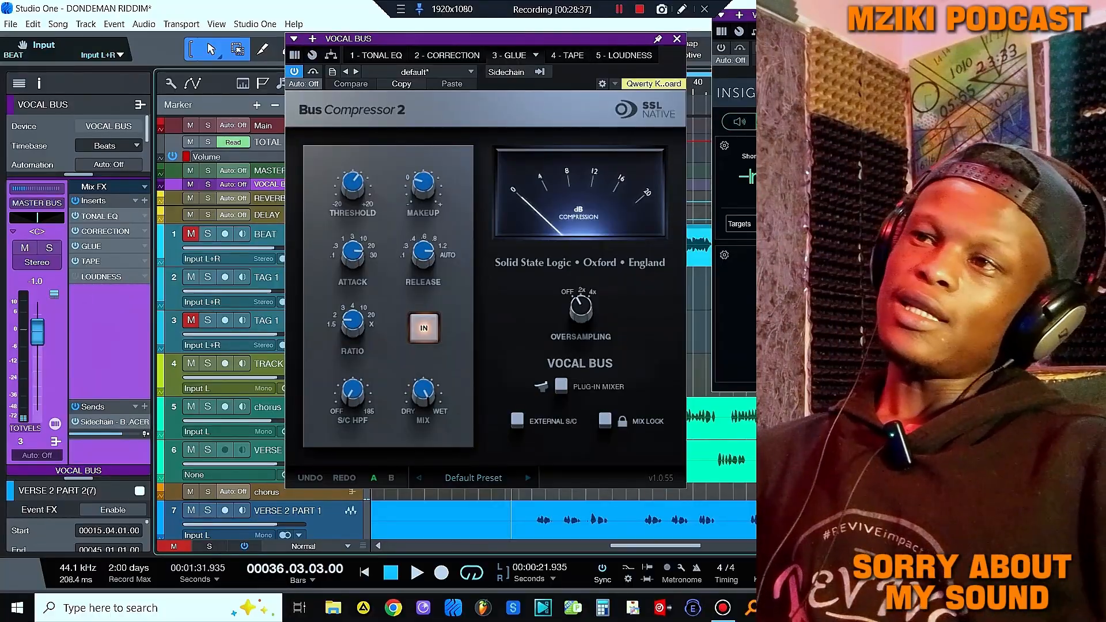
Step: Open the TAPE insert on the VOCAL BUS and compare the vocals with it bypassed and active
double_click(91, 261)
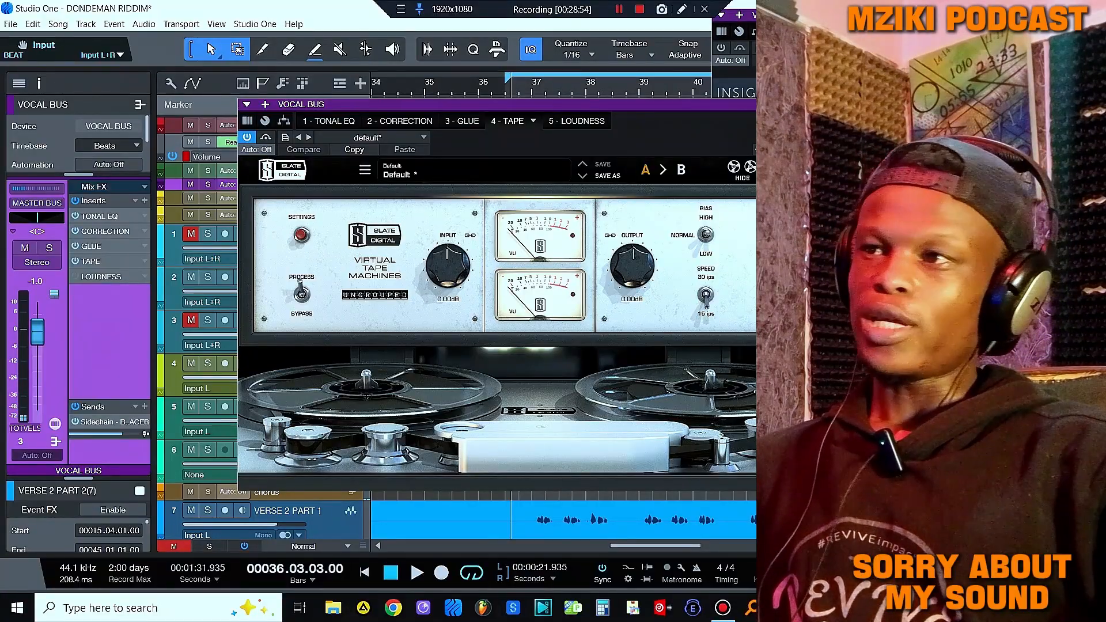
left_click(247, 137)
key("space")
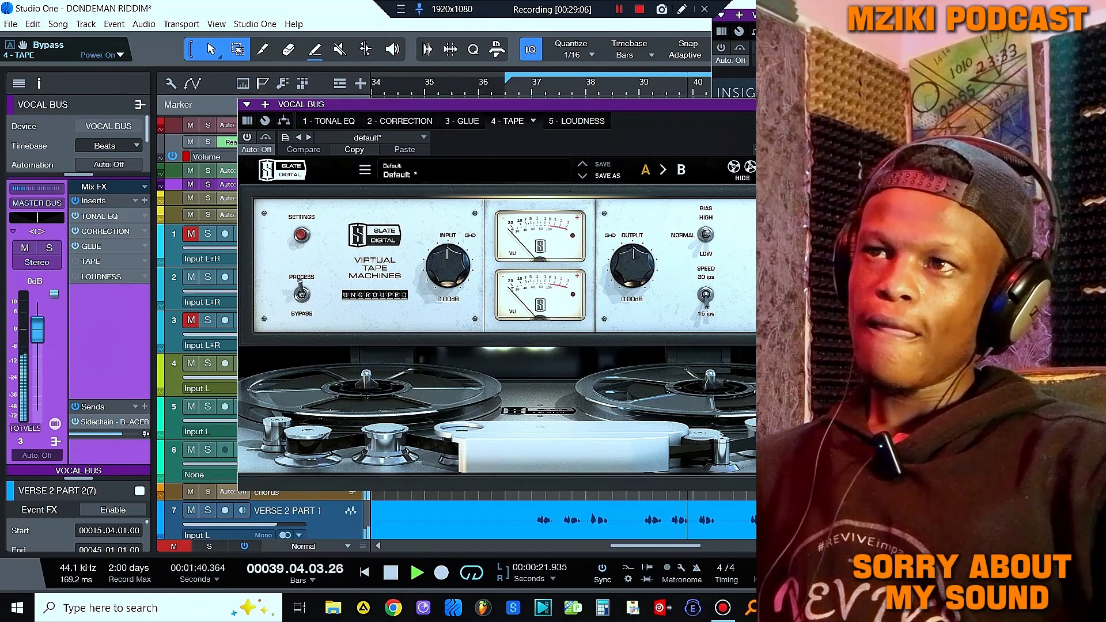
key("space")
left_click(247, 137)
key("space")
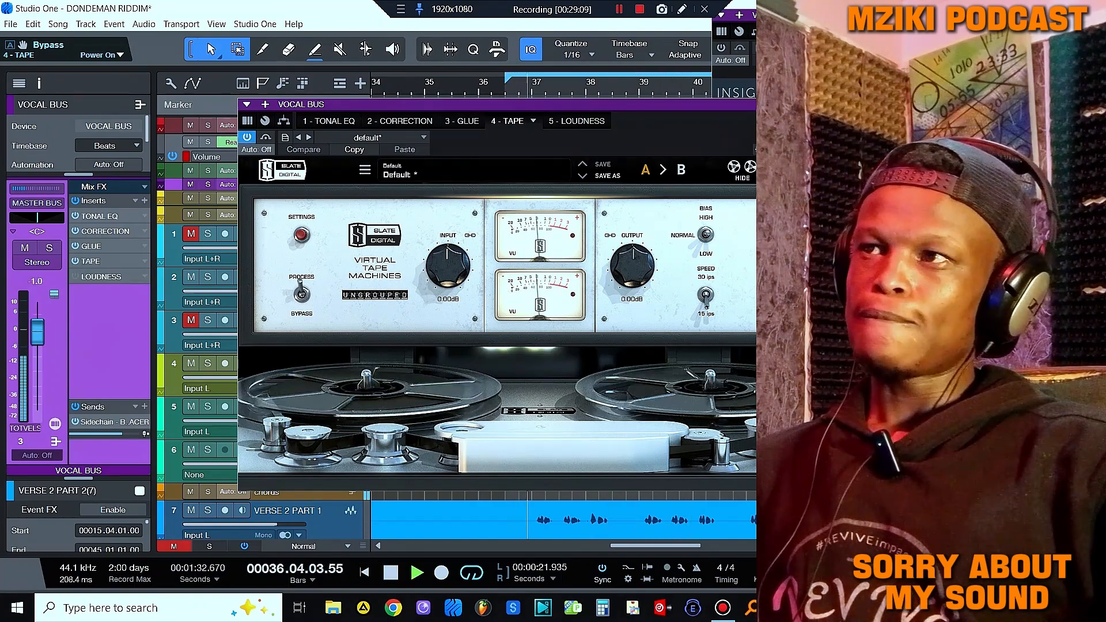
left_click_drag(617, 104, 608, 148)
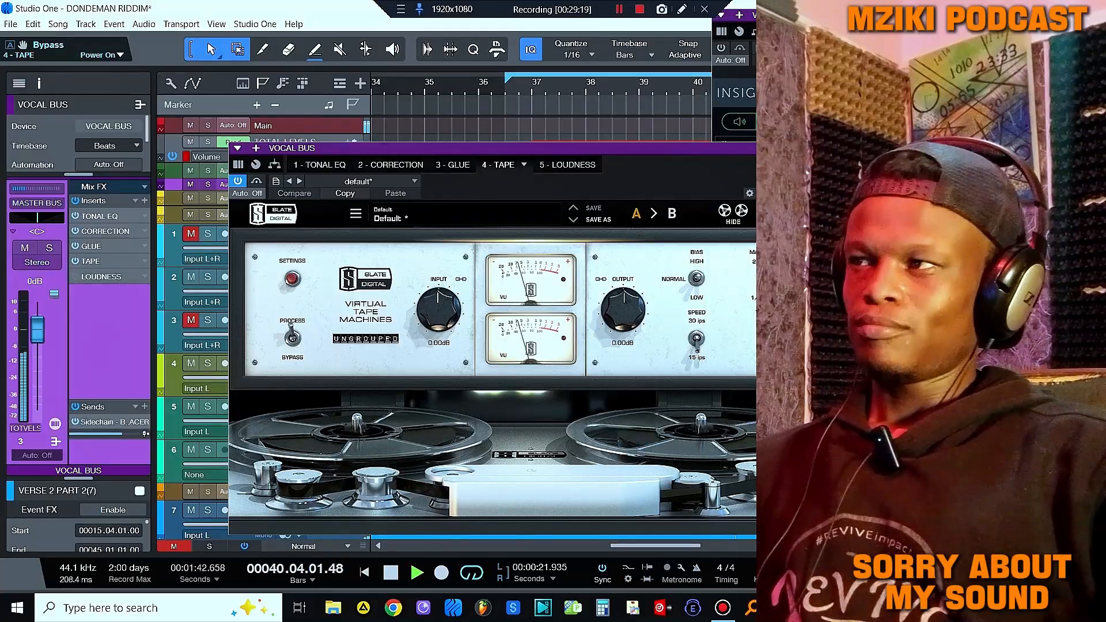
key("space")
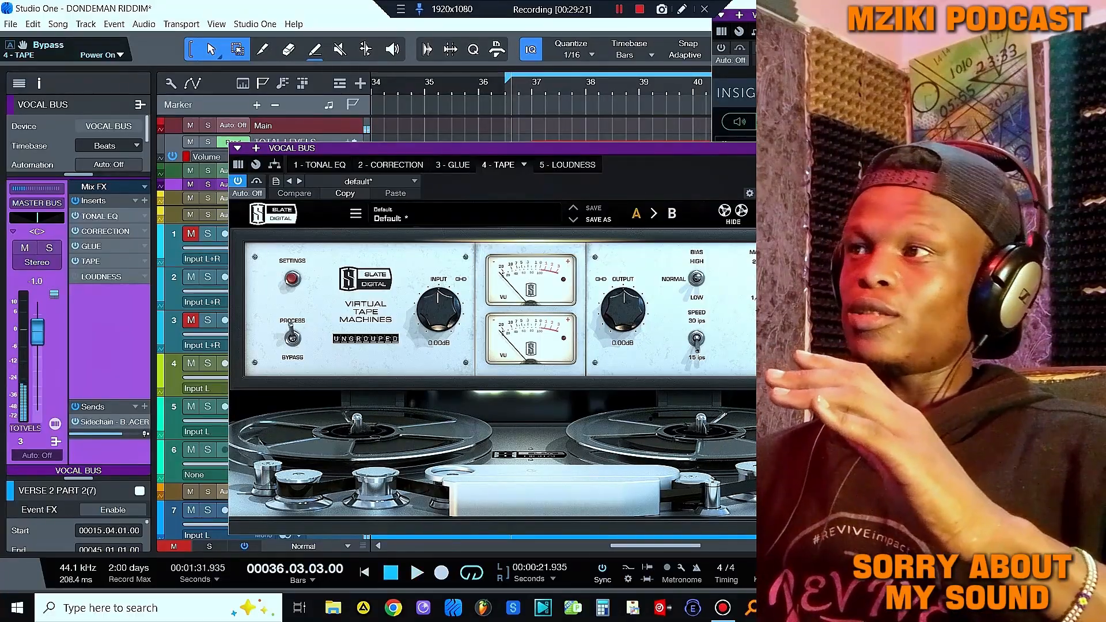
Step: Close the TAPE insert, unmute the BEAT track and audition the vocals together with the beat
key("Escape")
left_click(191, 234)
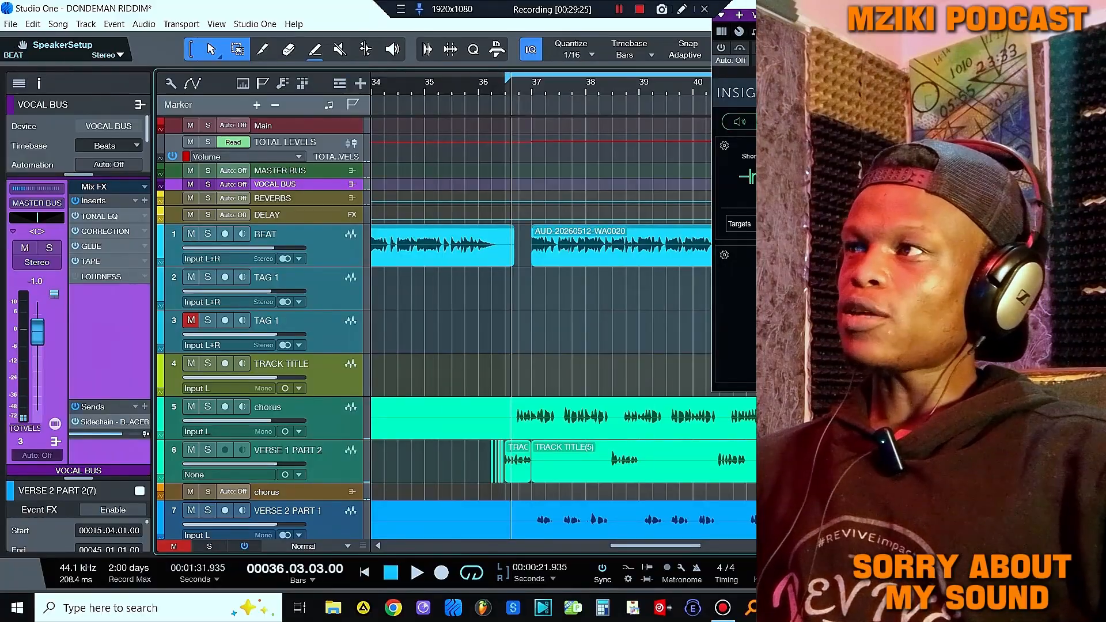
key("space")
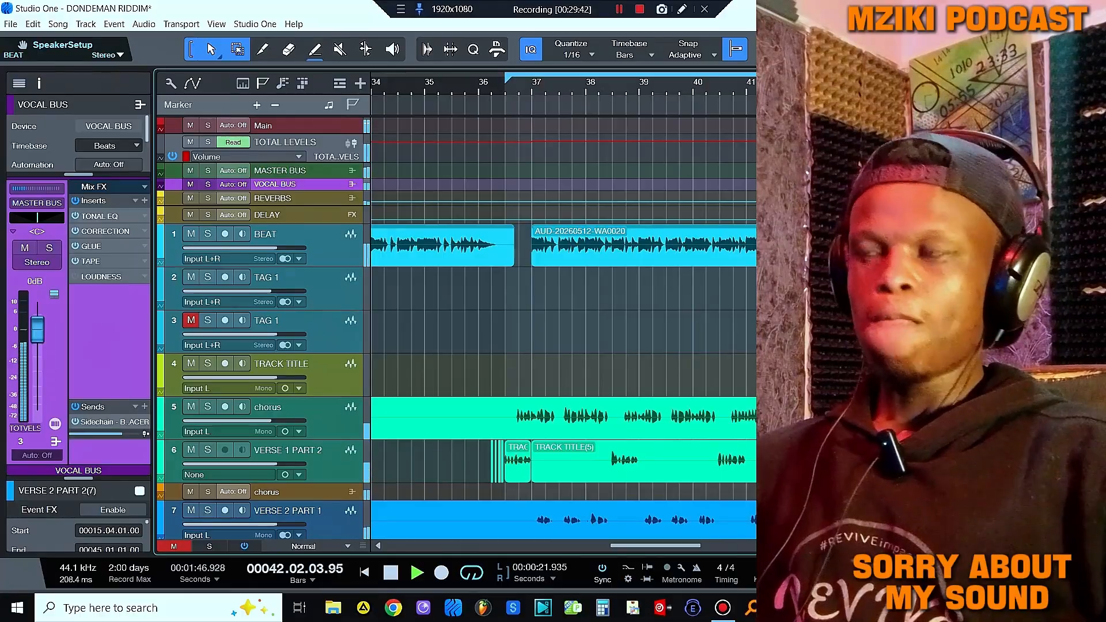
key("space")
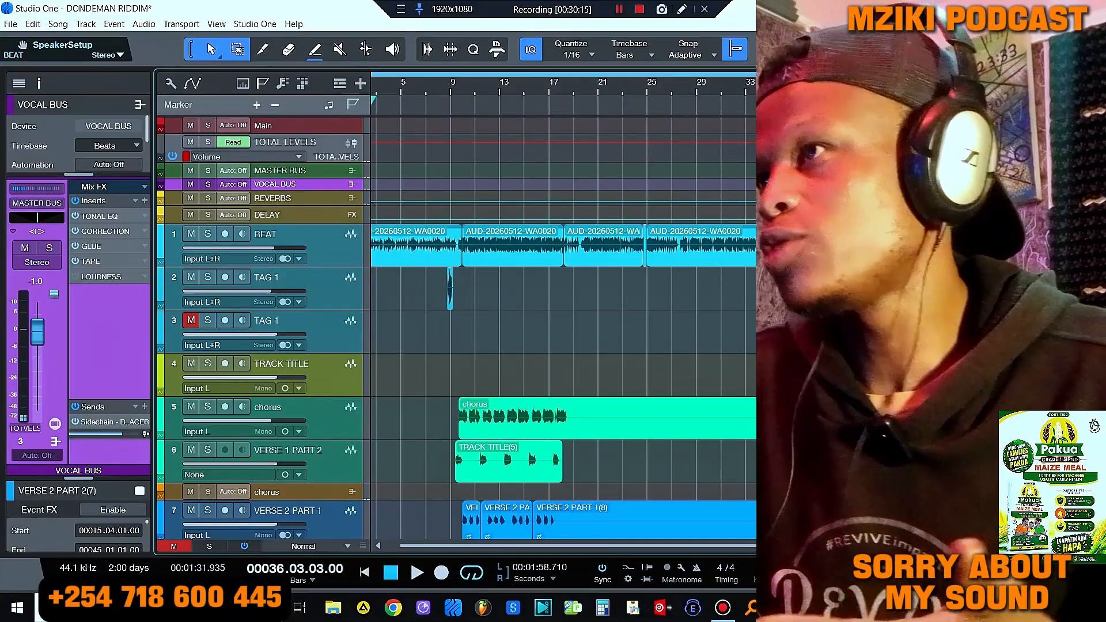
Step: Play the full mix from the start of the song and follow the chorus and verse tracks during playback
key("w")
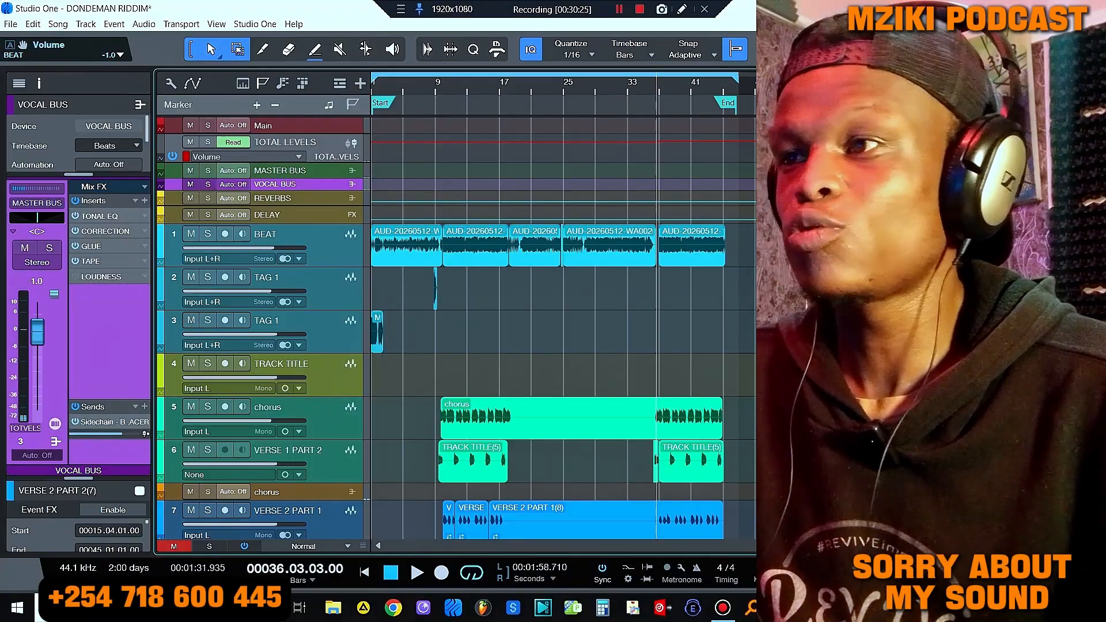
scroll(380, 248, "up", 4)
scroll(380, 248, "left", 1)
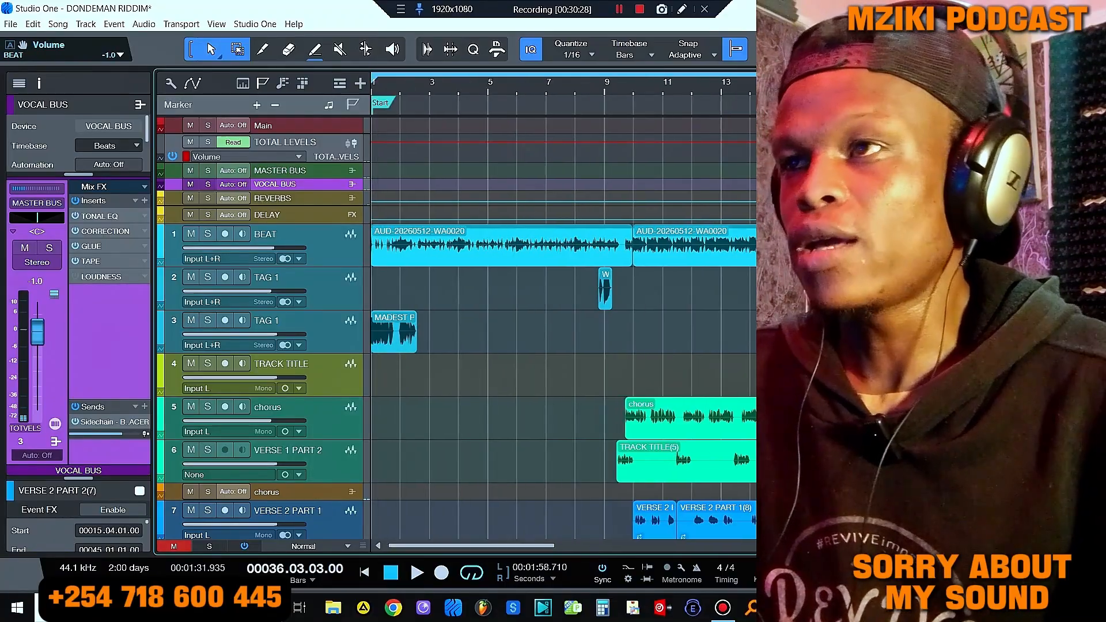
scroll(380, 248, "up", 2)
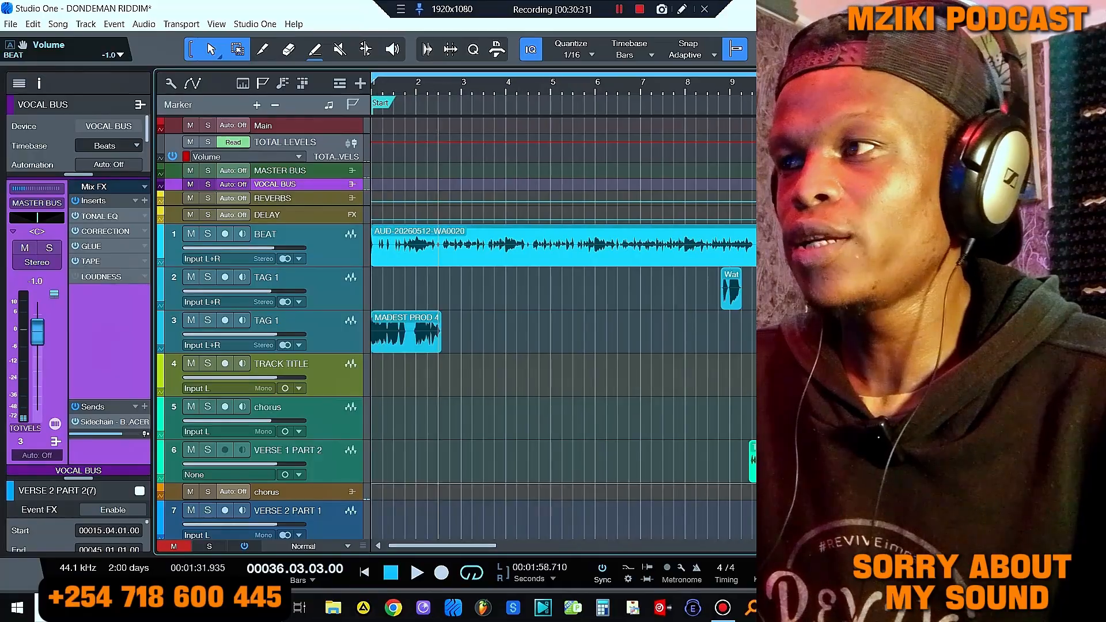
key("comma")
key("space")
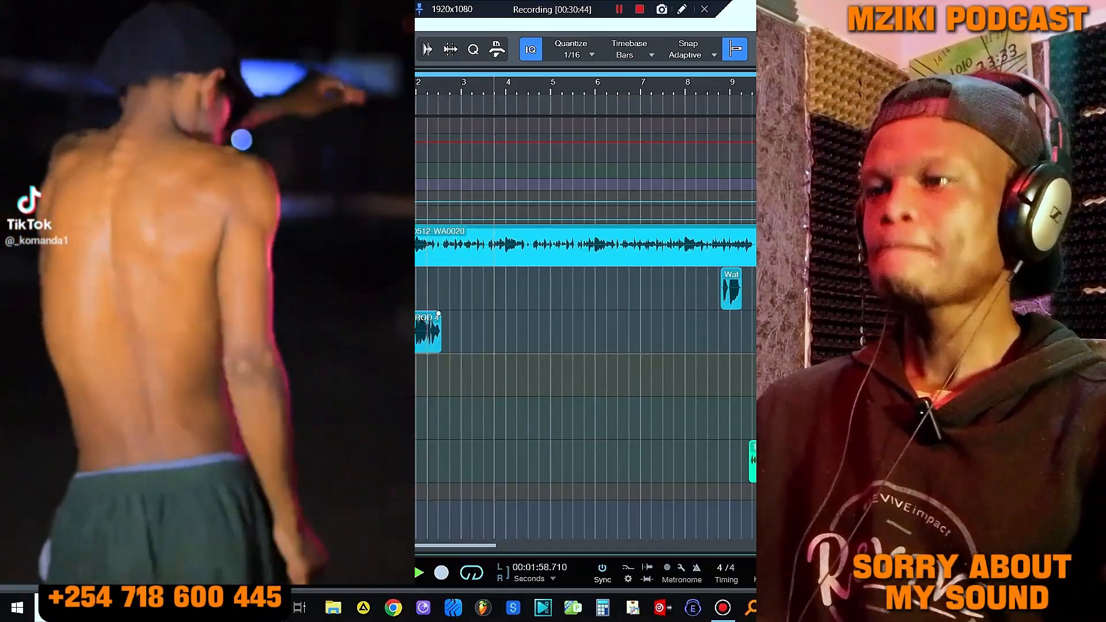
key("w")
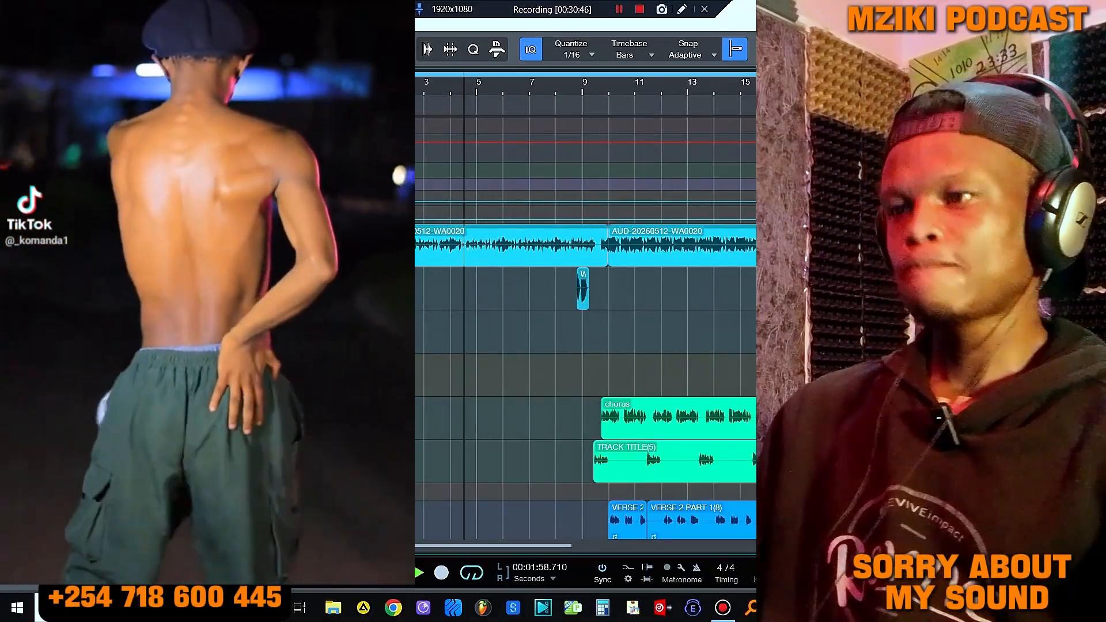
scroll(585, 329, "down", 4)
scroll(585, 329, "down", 1)
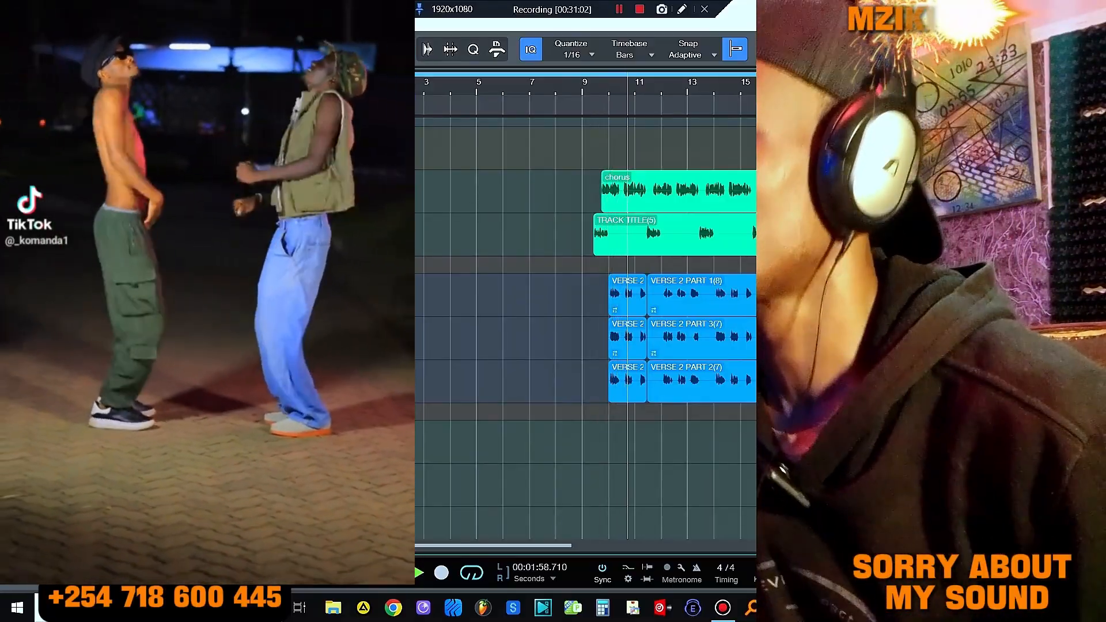
key("w")
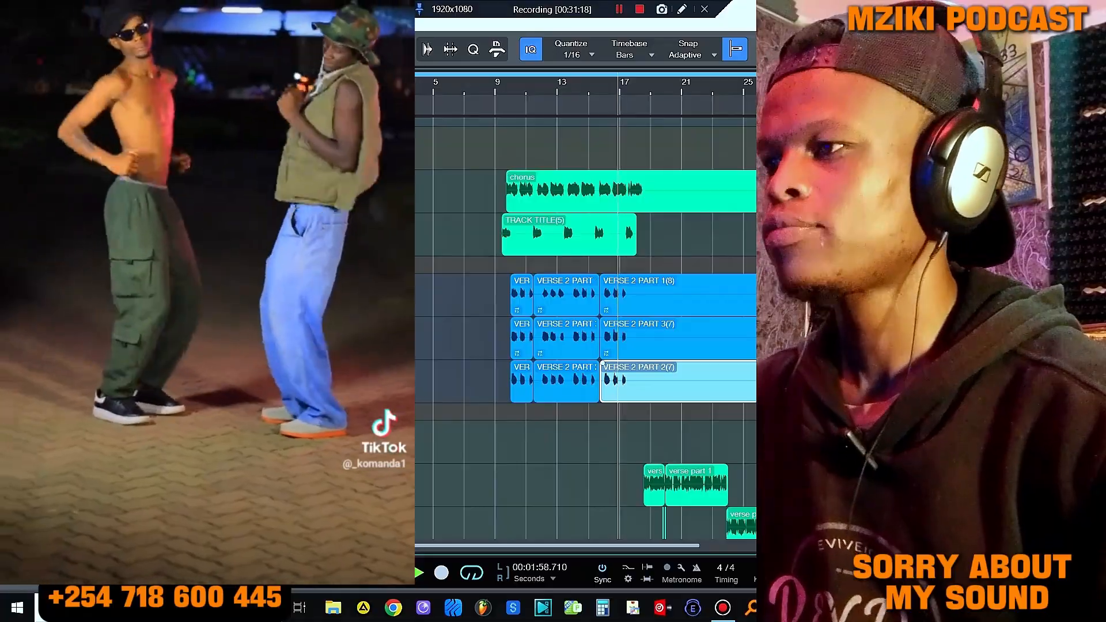
scroll(388, 414, "down", 5)
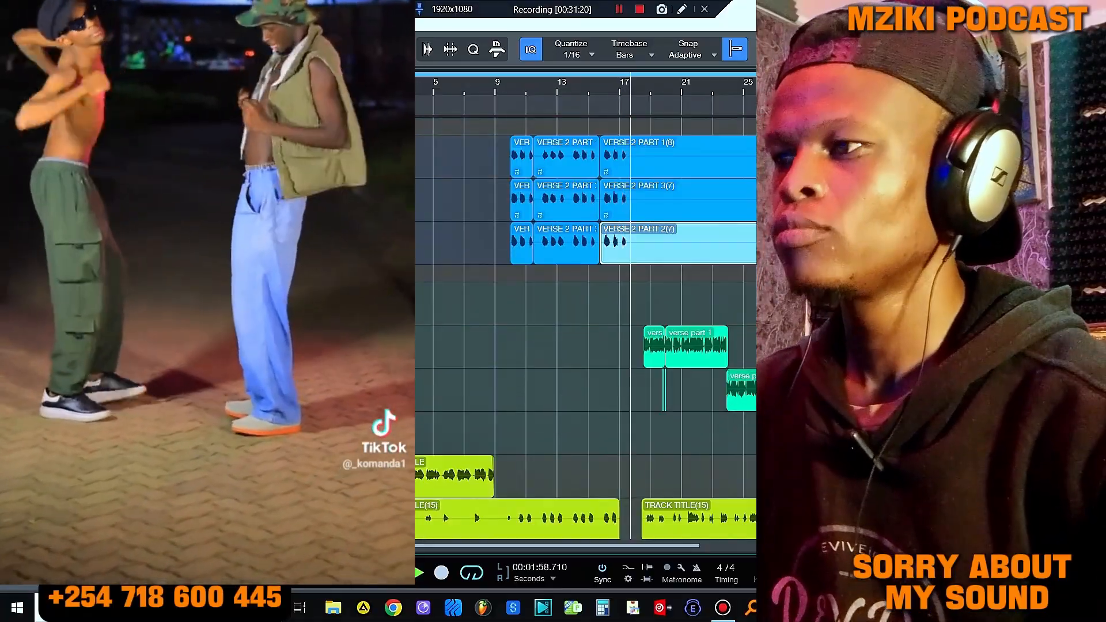